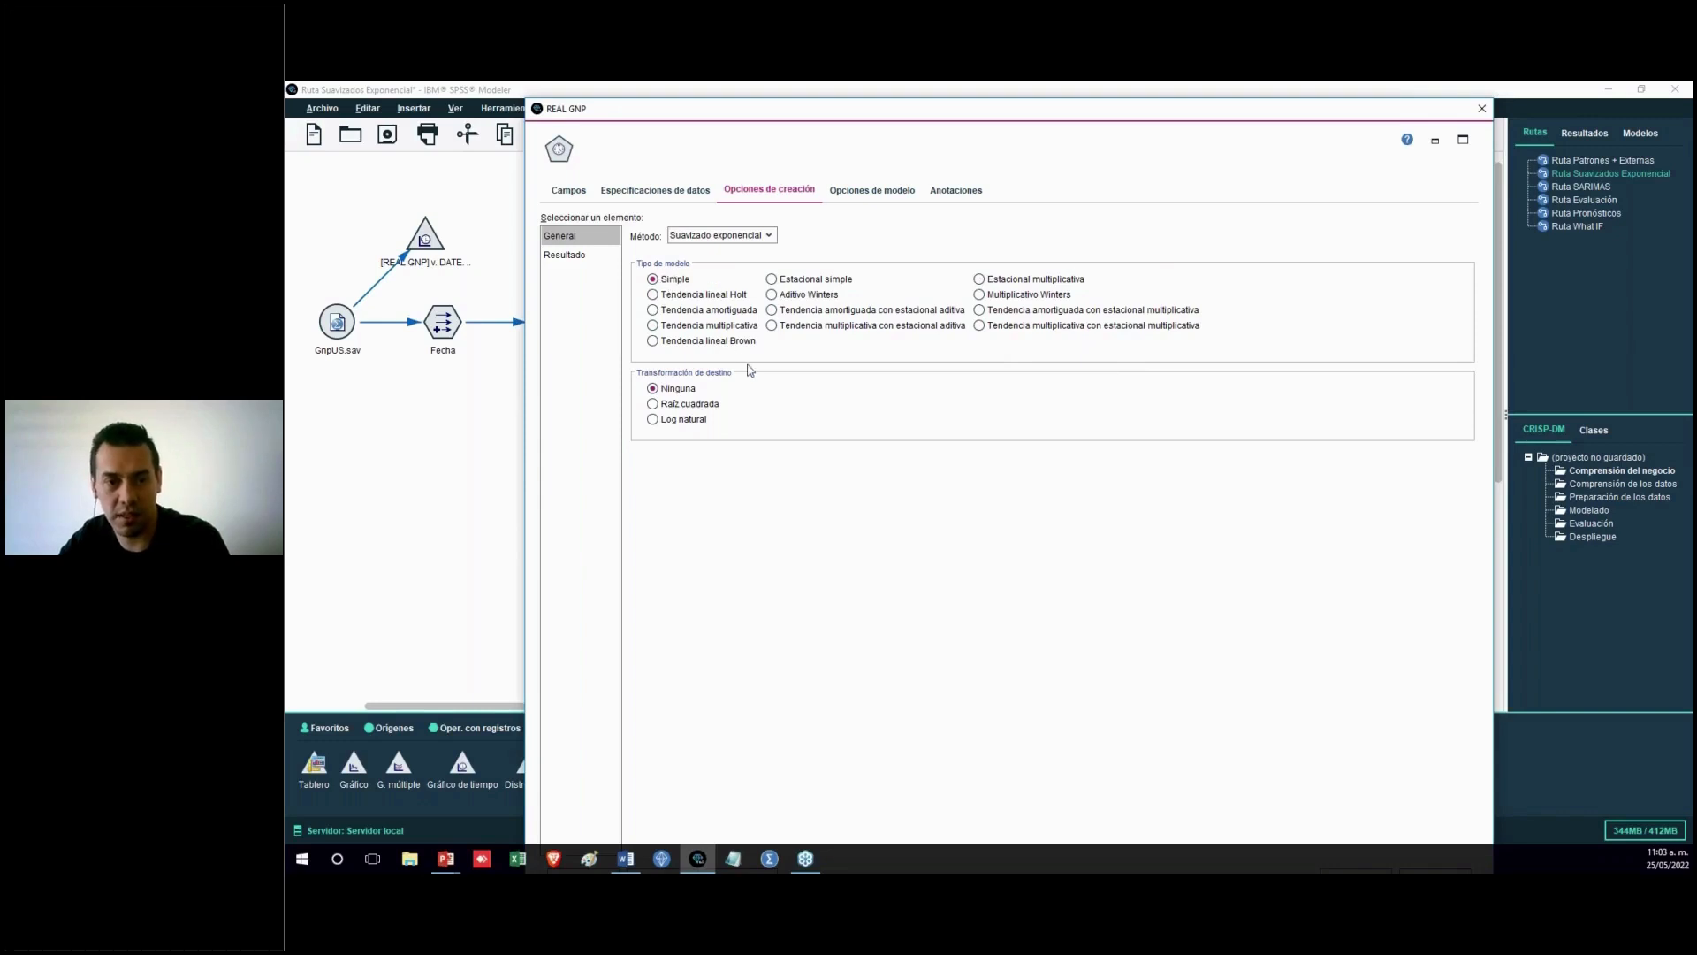
Try the Aditivo Winters and then Multiplicativo Winters model types for the exponential smoothing method
{"action": "left_click", "coordinate": [792, 297]}
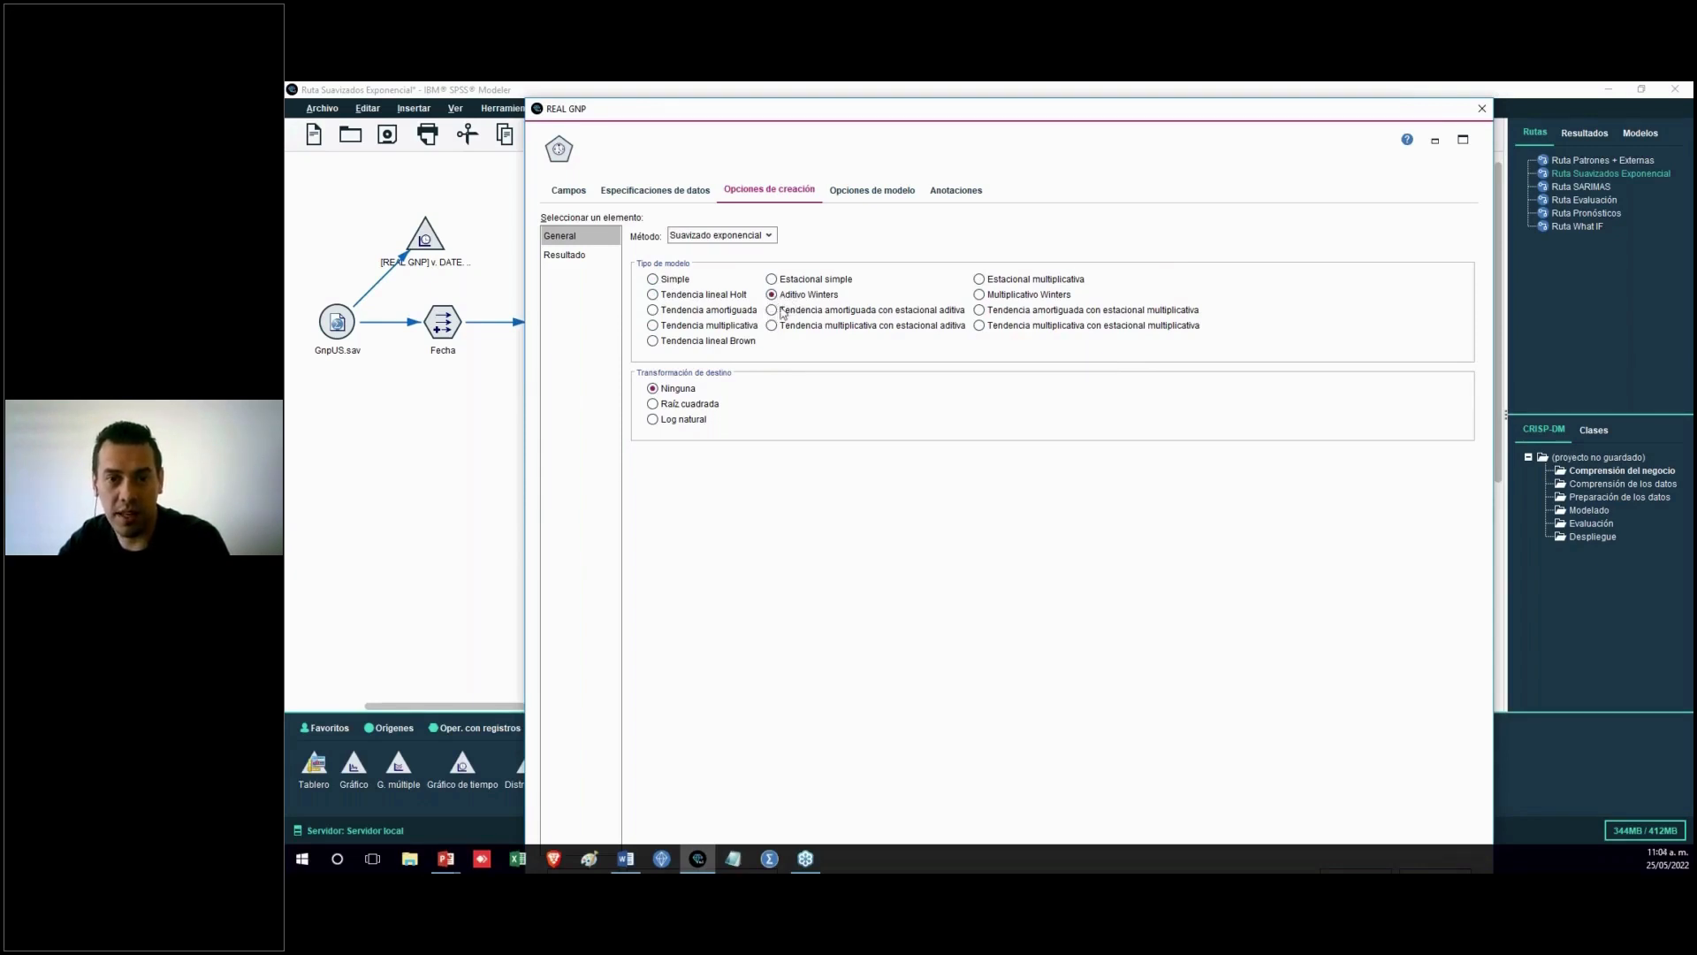
{"action": "left_click", "coordinate": [1004, 297]}
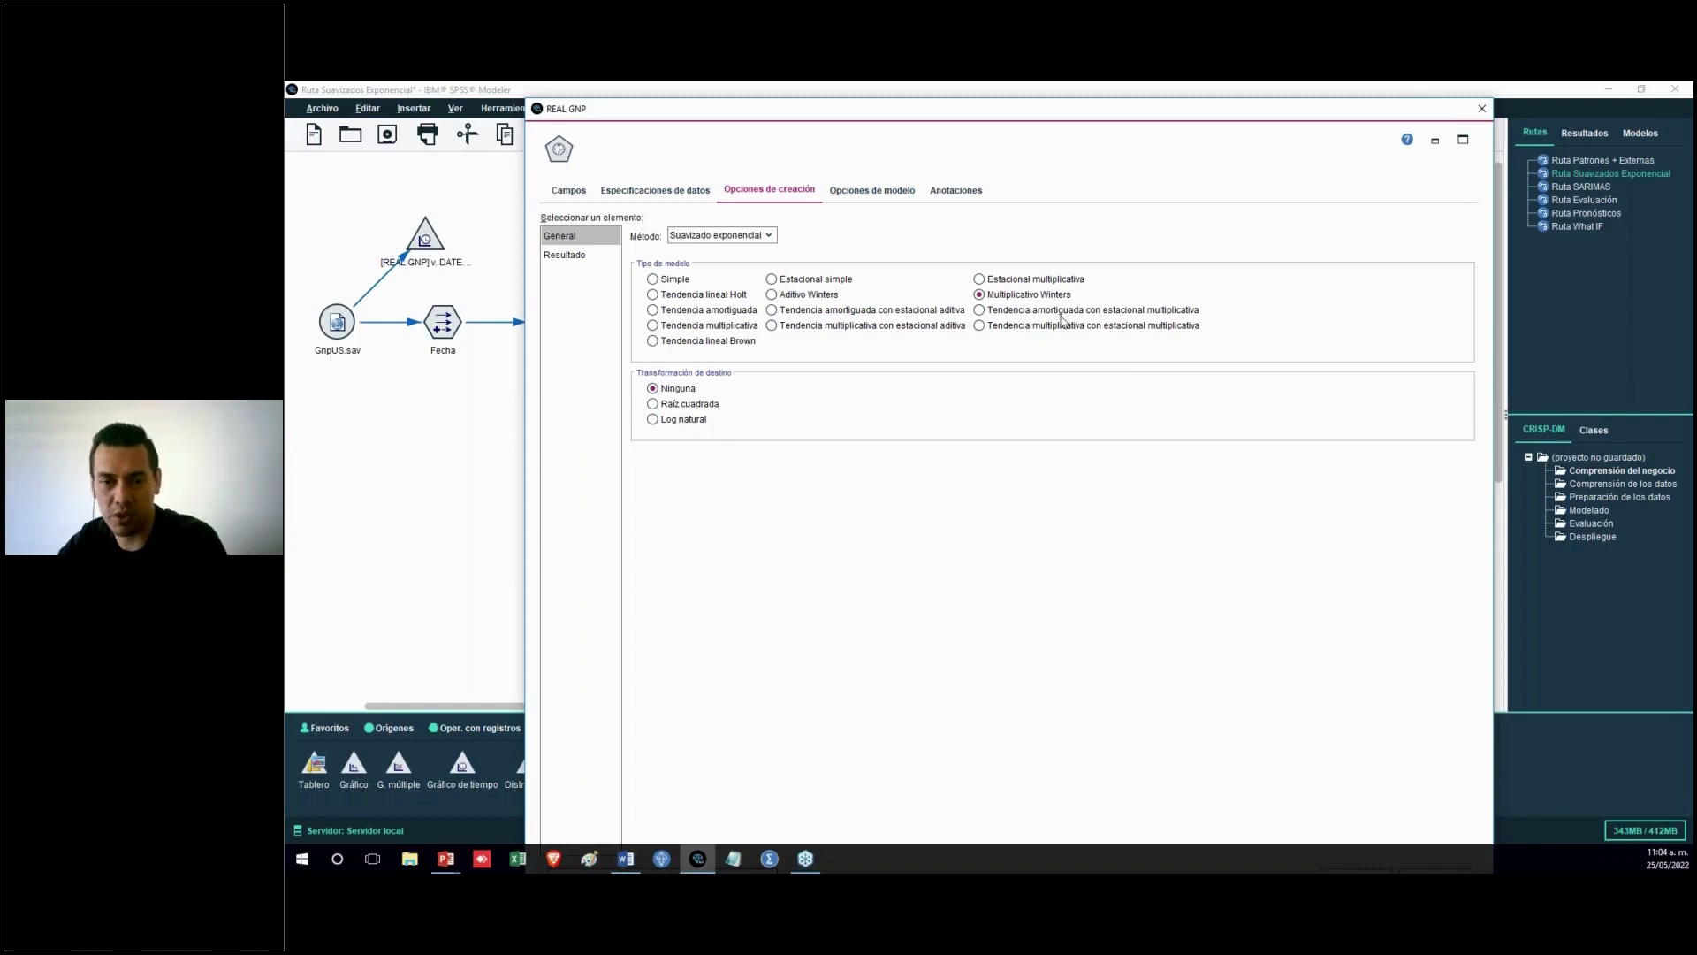
{"action": "left_click", "coordinate": [758, 342]}
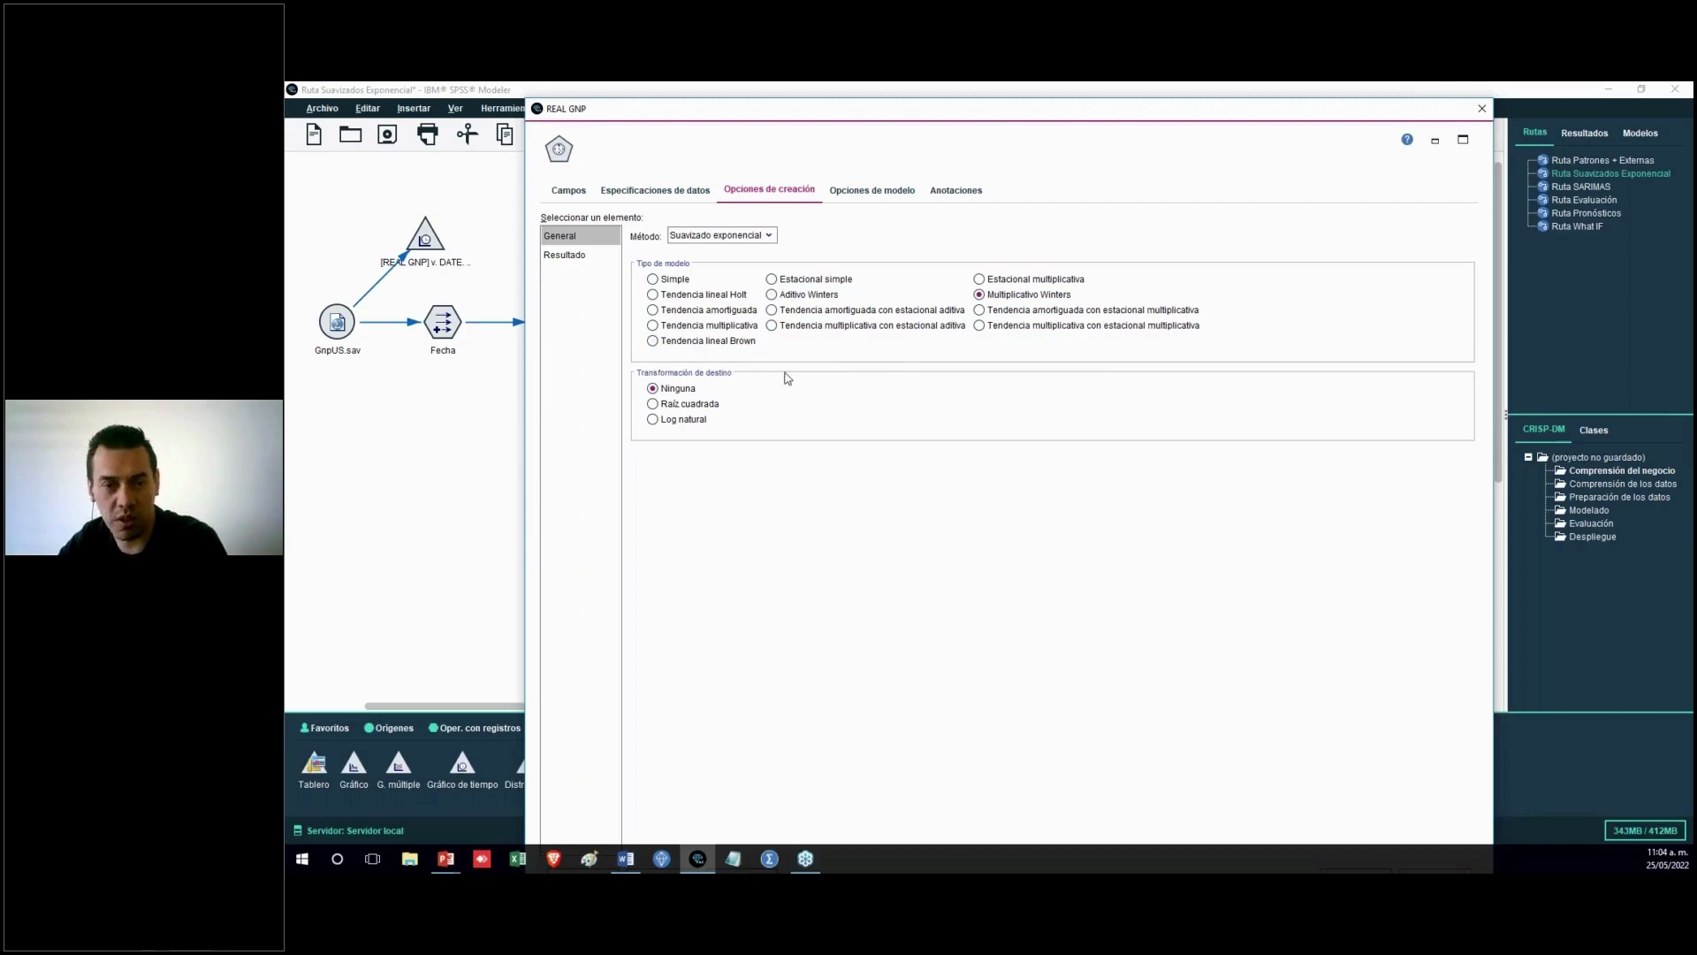
Switch the method to Modelizador experto and close the REAL GNP node dialog
{"action": "left_click", "coordinate": [766, 237]}
{"action": "left_click", "coordinate": [762, 253]}
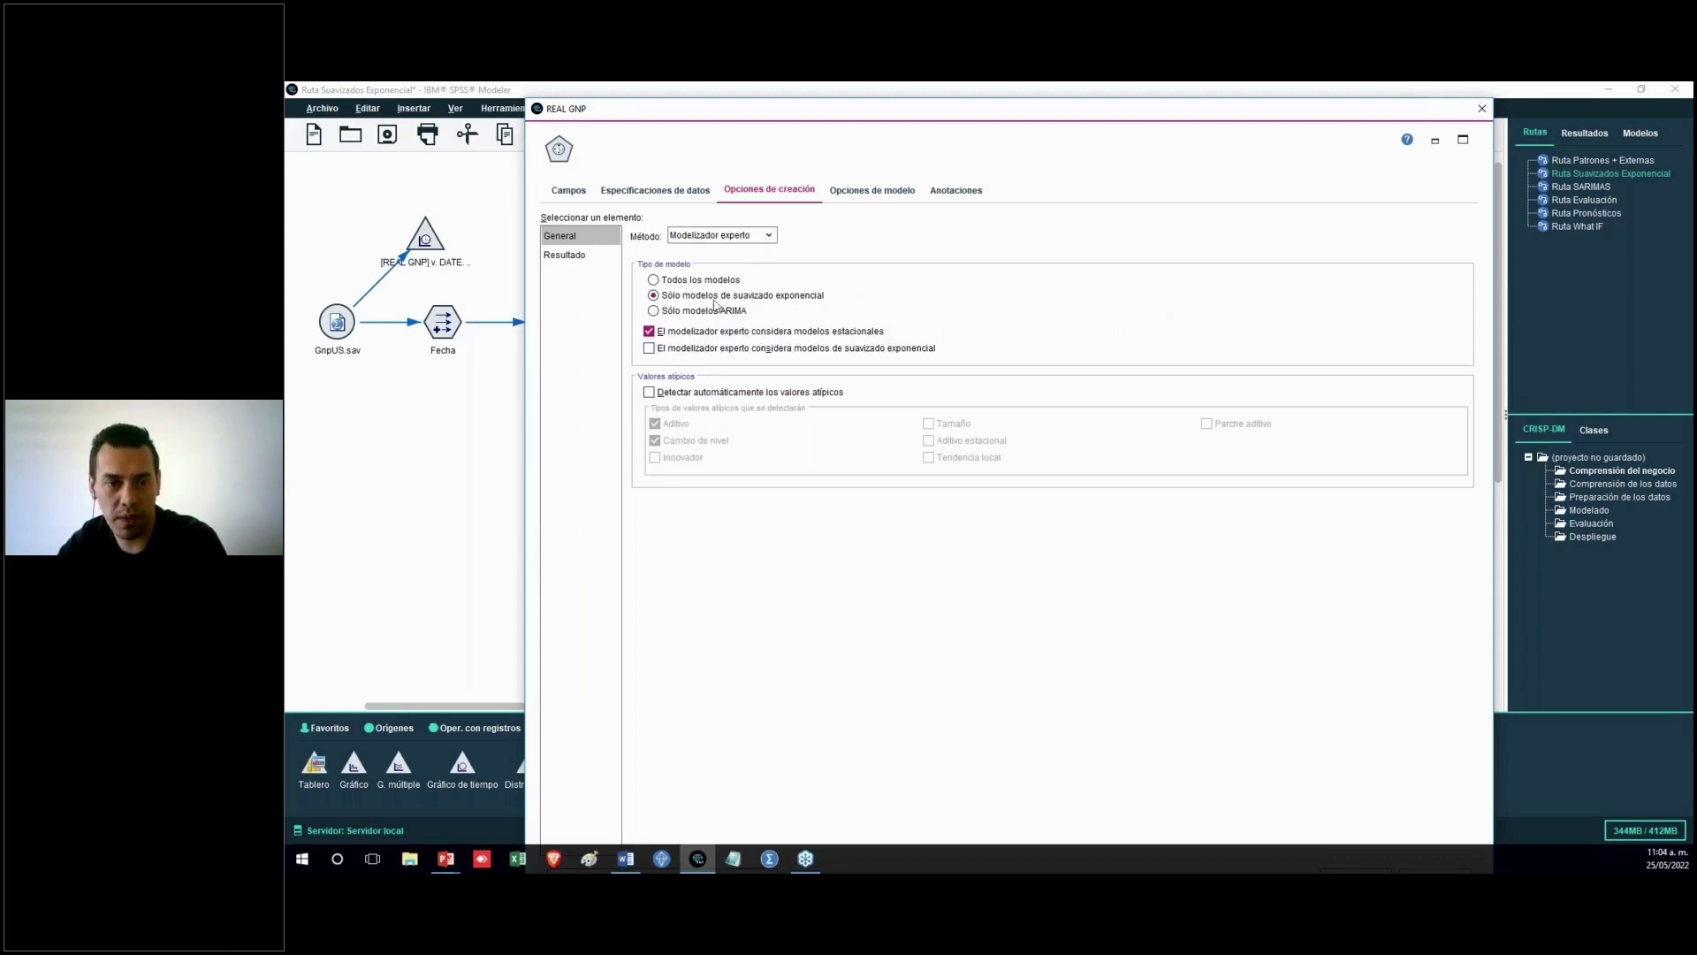
{"action": "left_click", "coordinate": [1483, 107]}
Open the REAL GNP model nugget and review its model information, residual correlograms and parameter estimates
{"action": "double_click", "coordinate": [677, 351]}
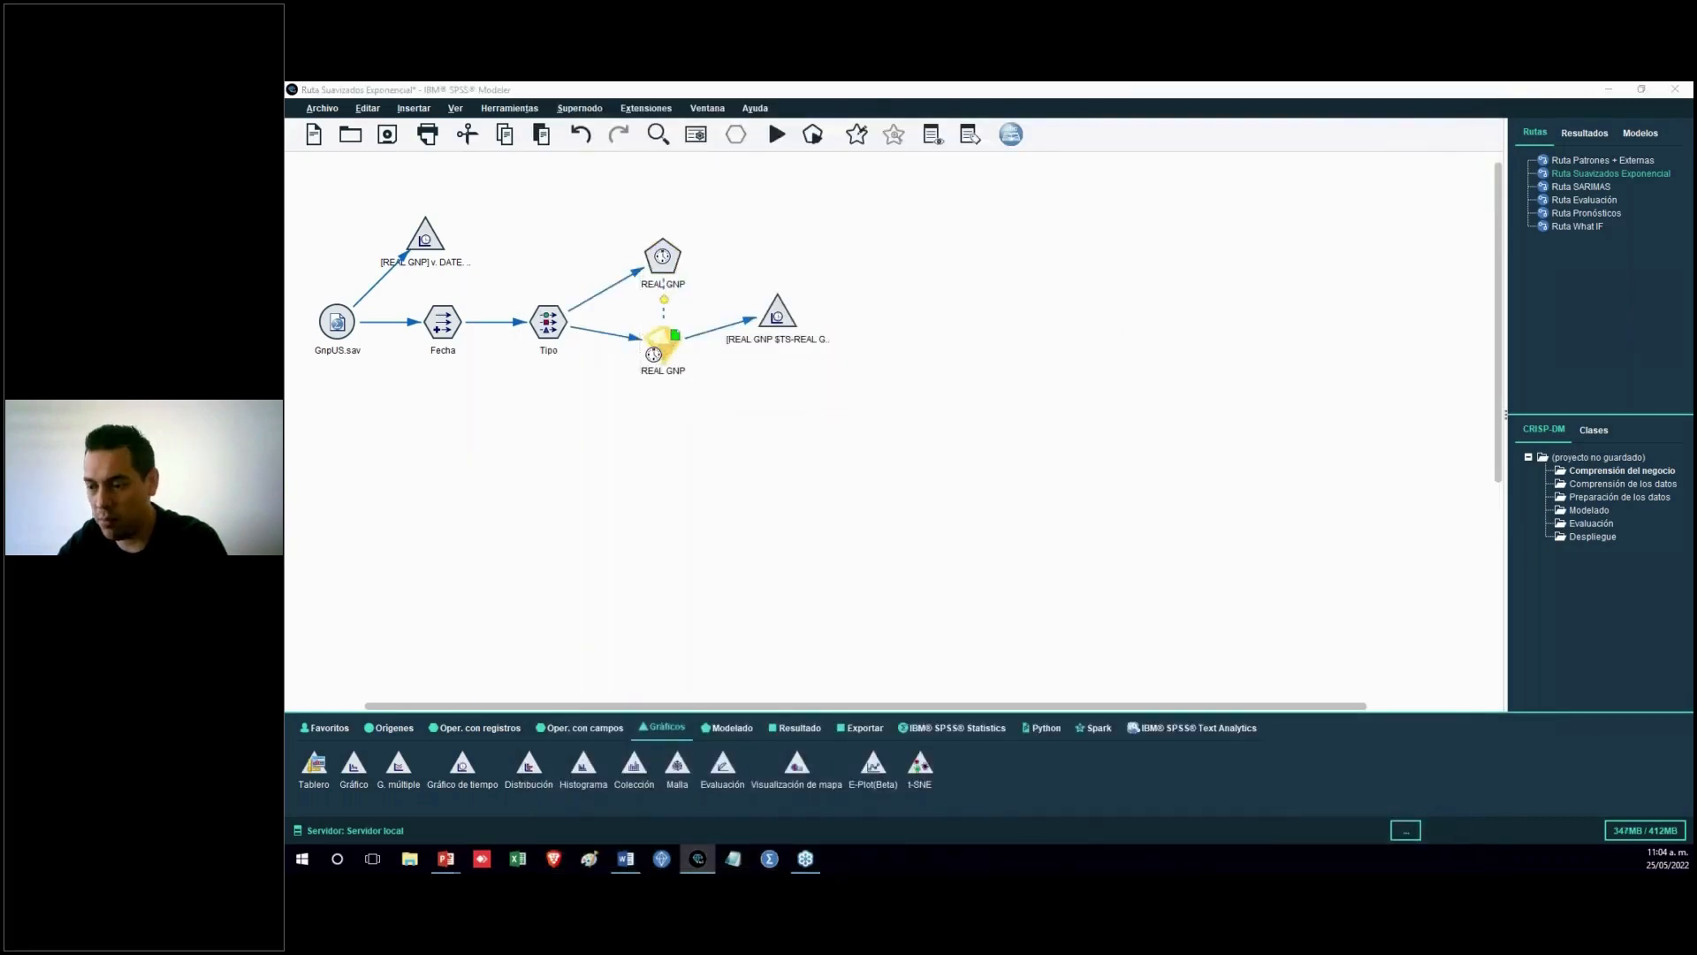
{"action": "scroll", "coordinate": [1070, 535], "scroll_direction": "up", "scroll_amount": 10}
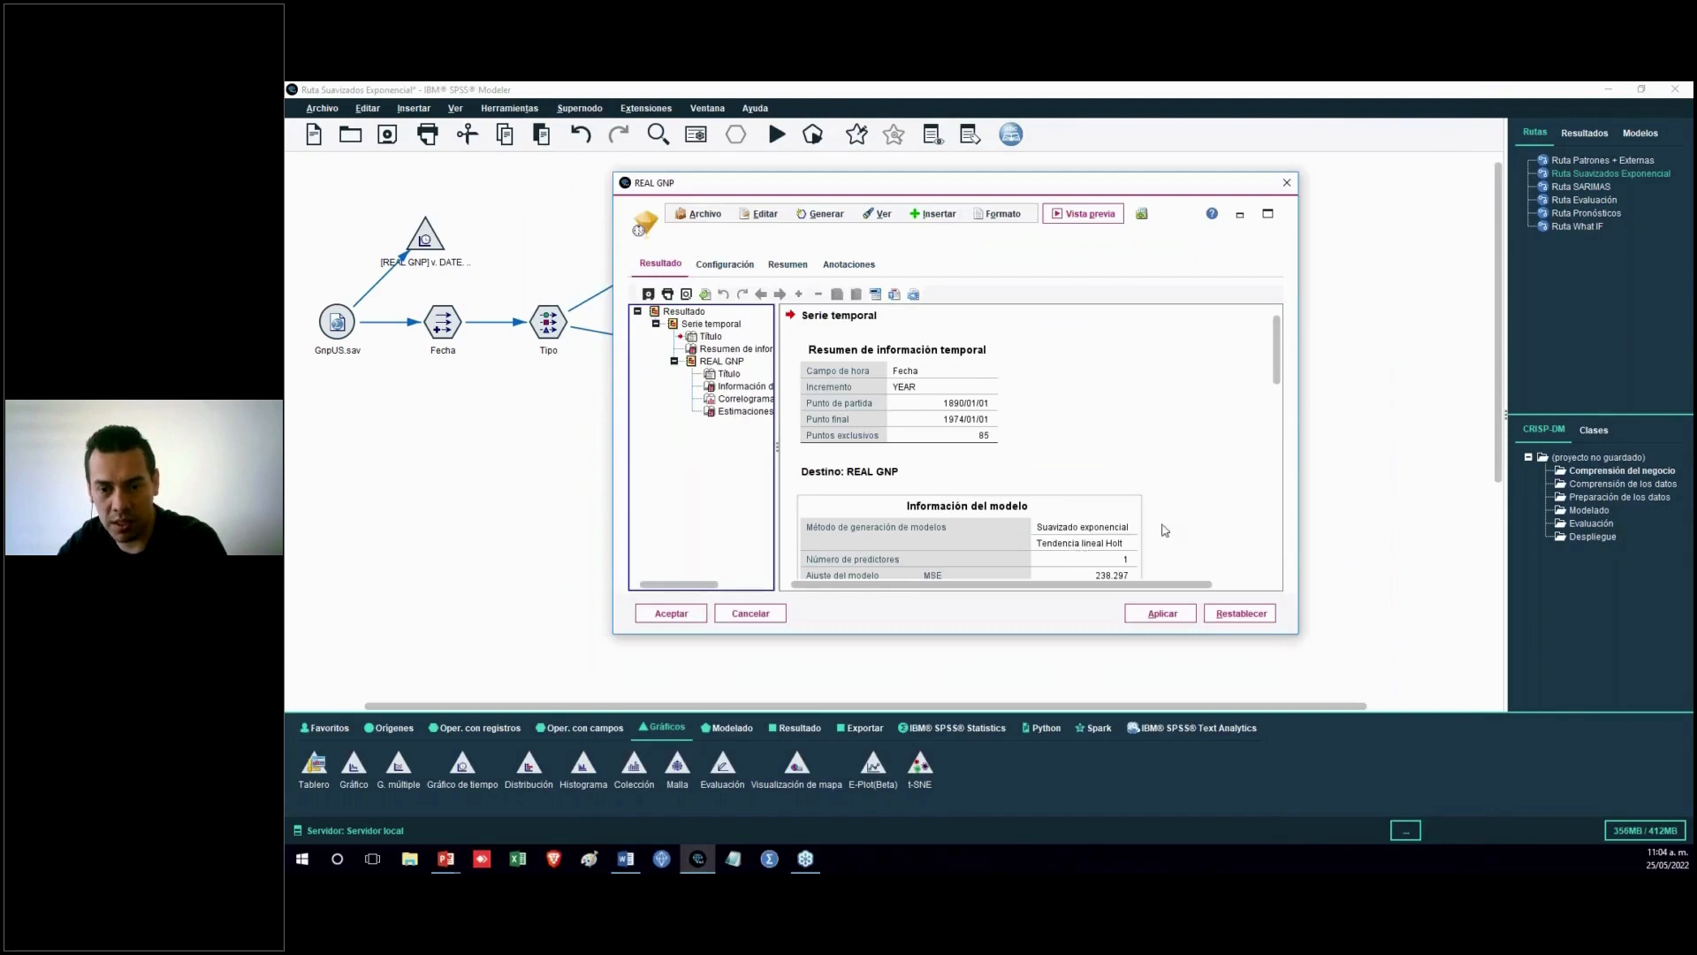
{"action": "scroll", "coordinate": [1273, 416], "scroll_direction": "down", "scroll_amount": 8}
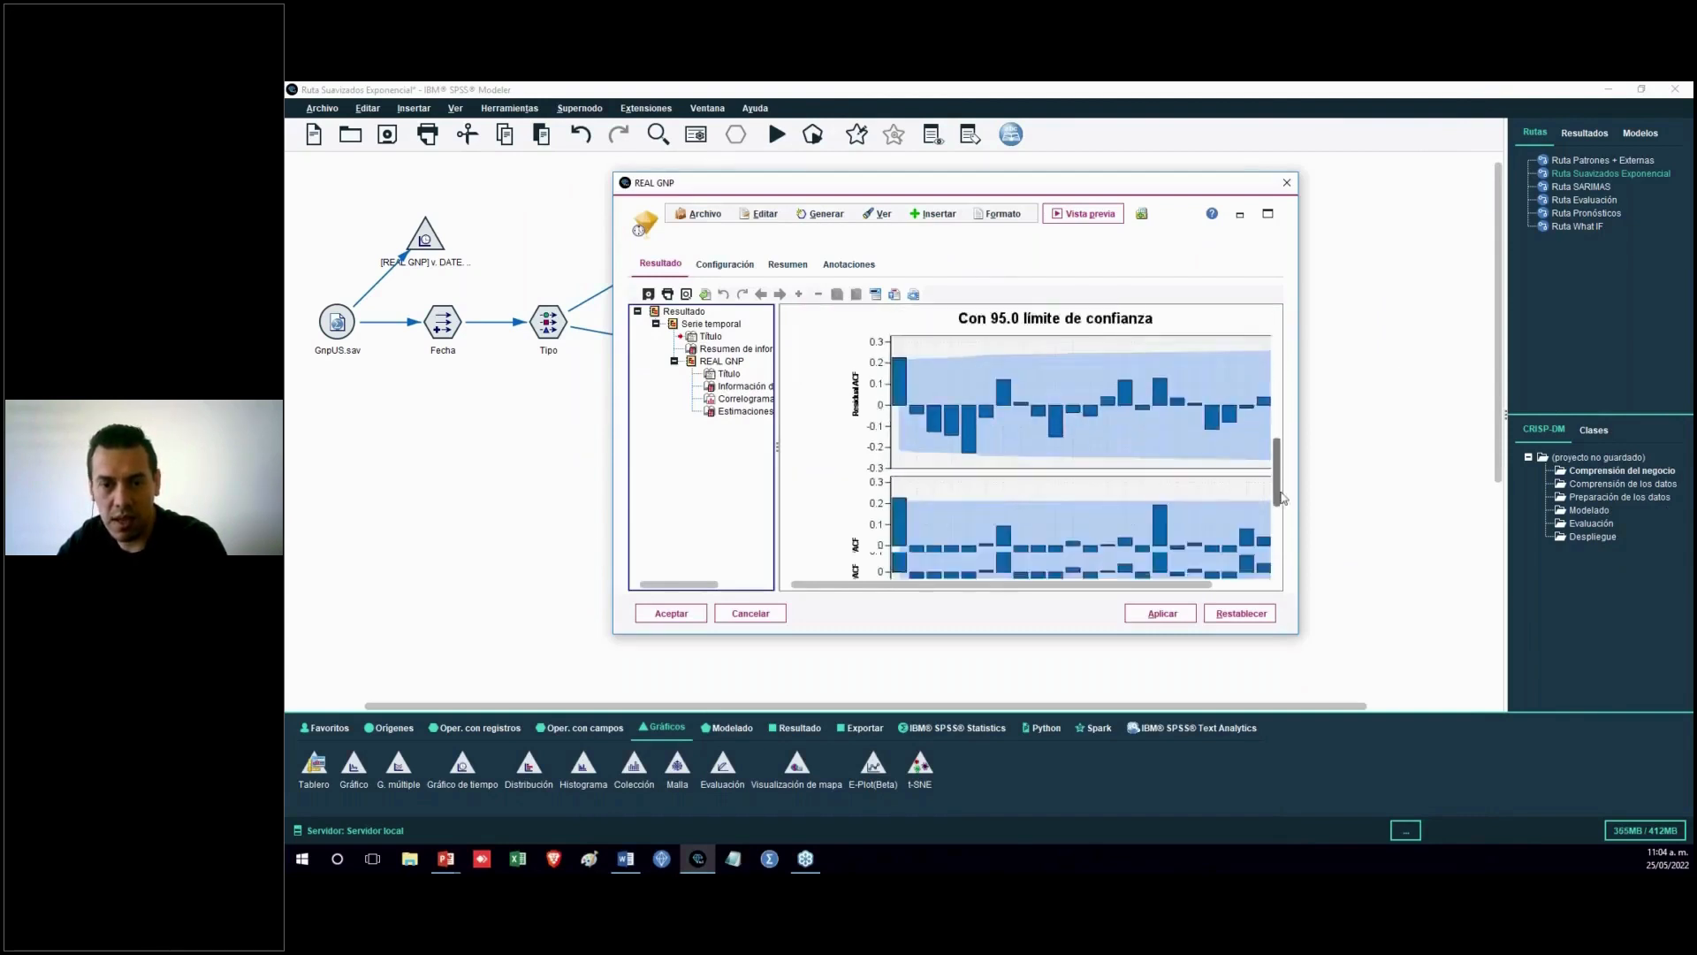
{"action": "scroll", "coordinate": [1274, 433], "scroll_direction": "up", "scroll_amount": 5}
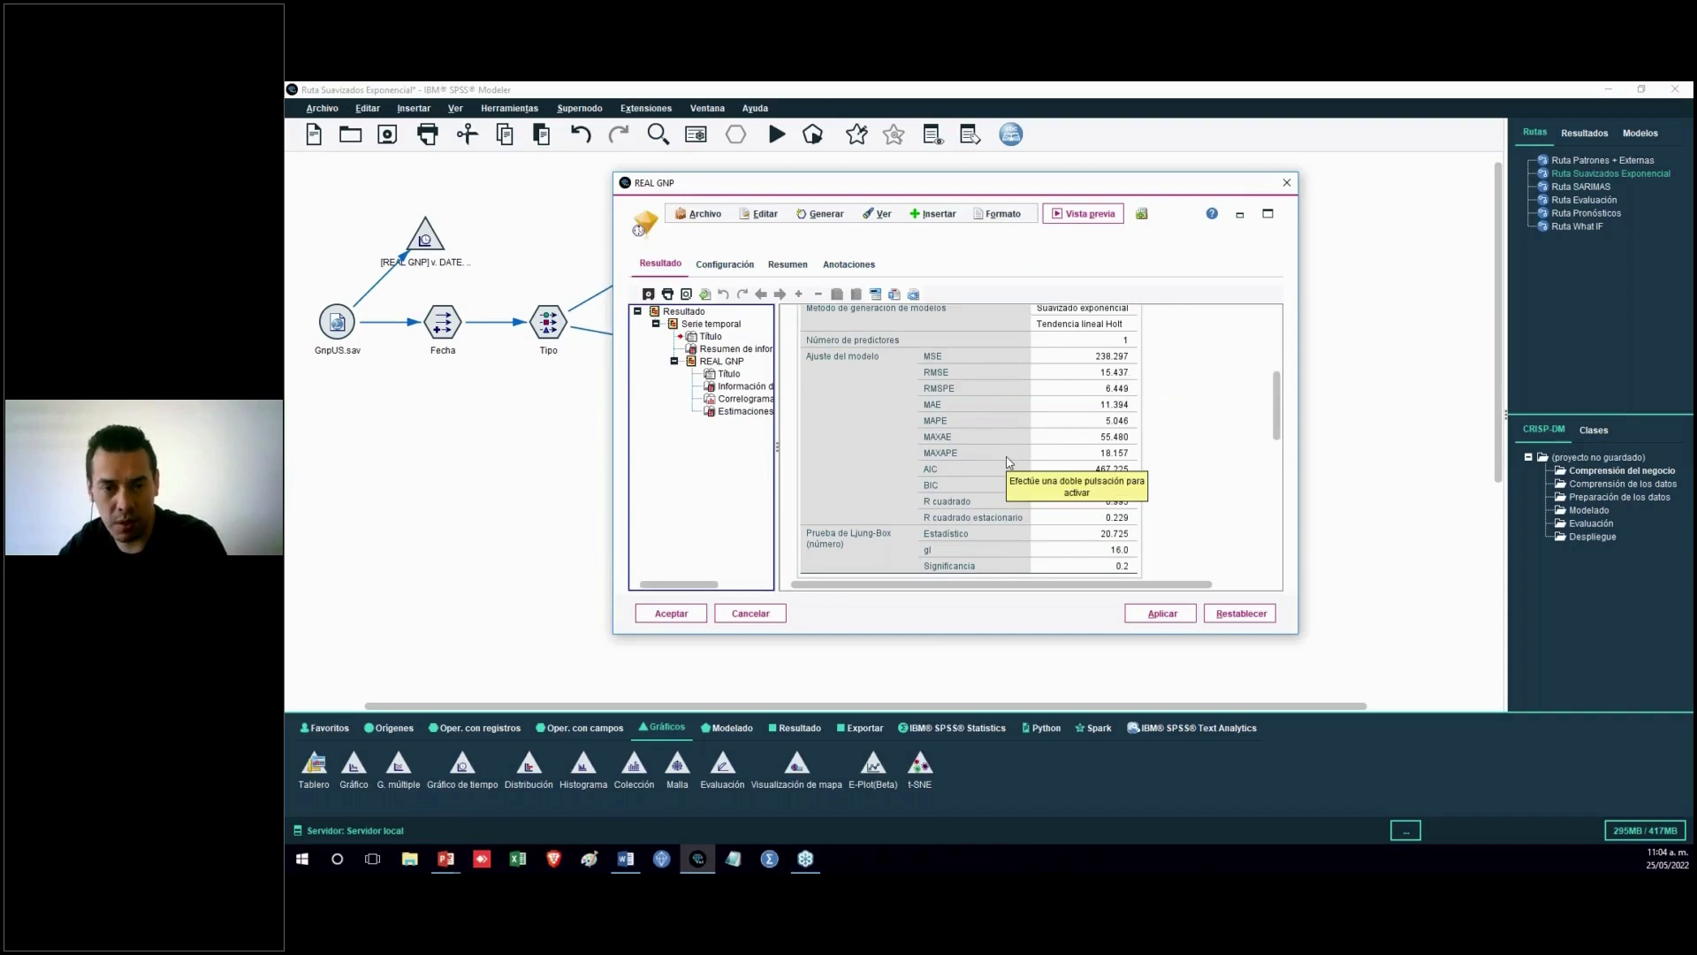
{"action": "scroll", "coordinate": [1005, 460], "scroll_direction": "down", "scroll_amount": 5}
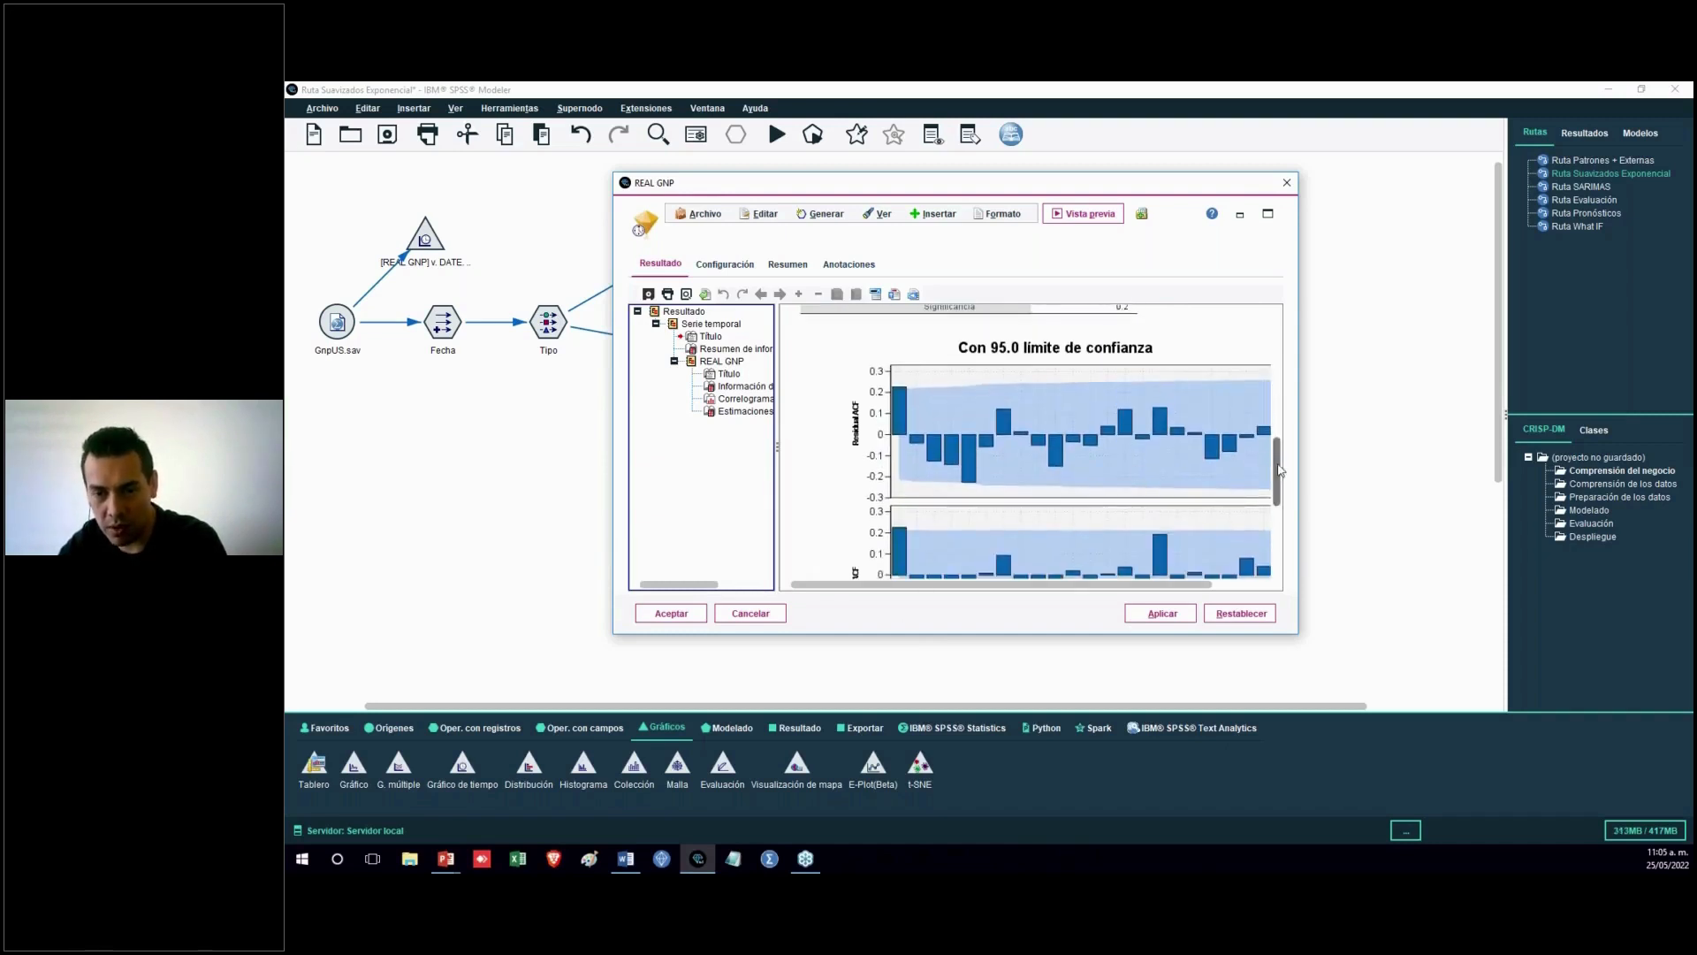
{"action": "scroll", "coordinate": [950, 398], "scroll_direction": "down", "scroll_amount": 2}
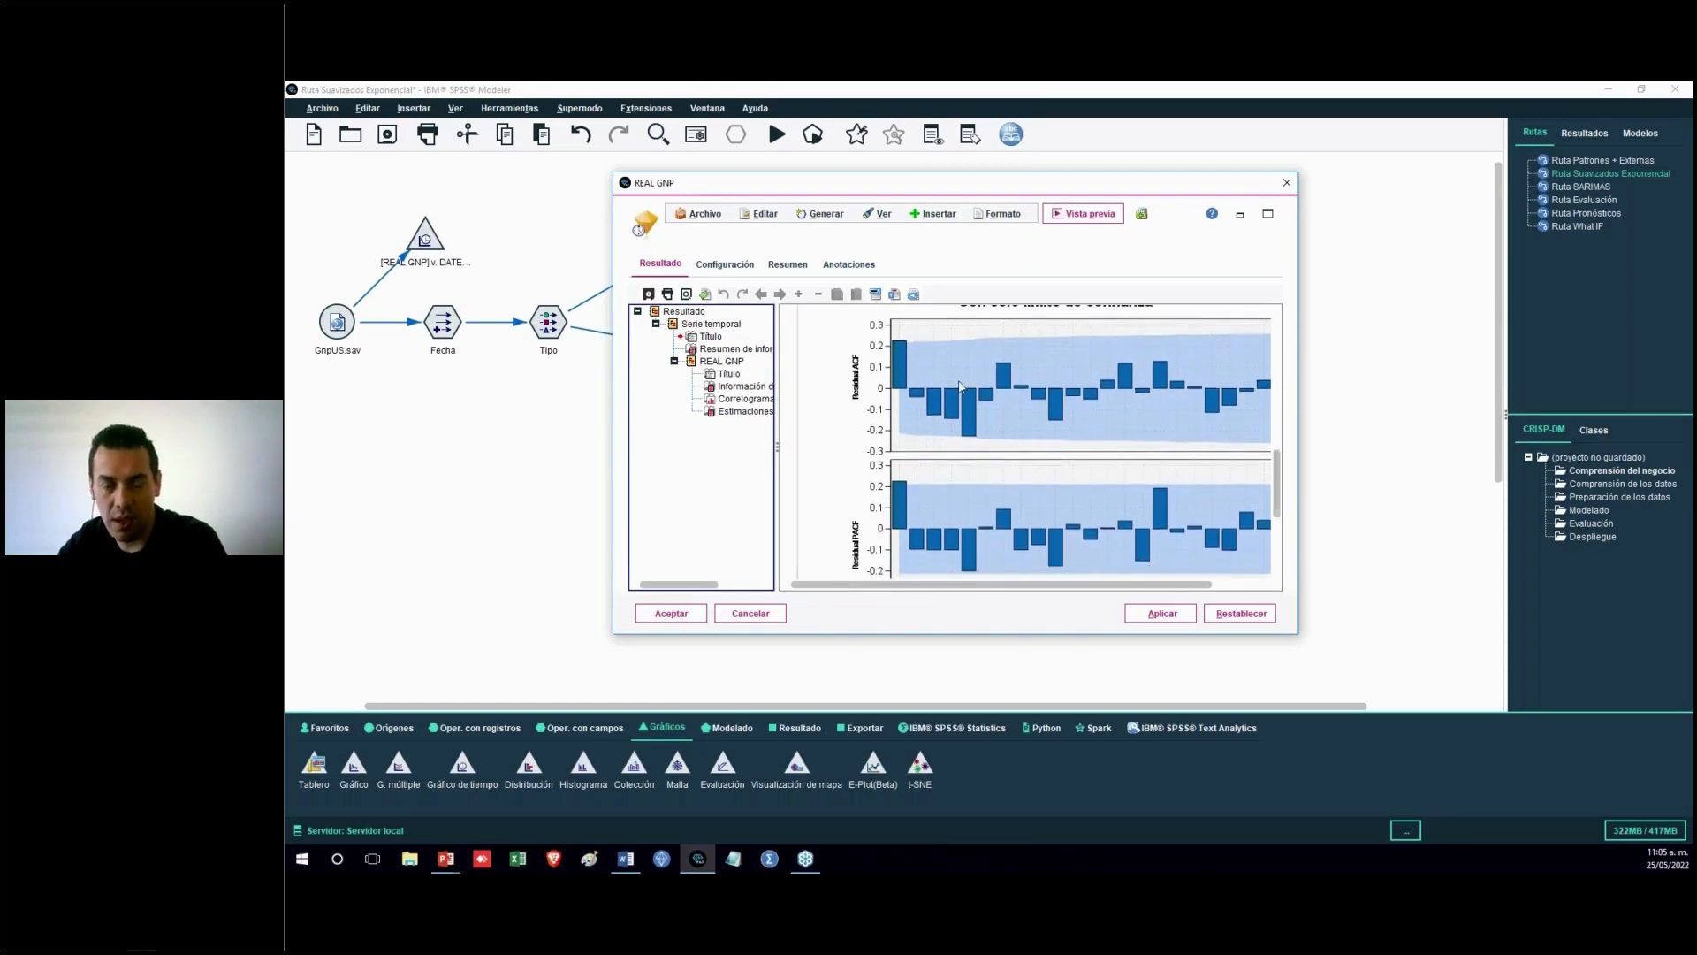
{"action": "left_click_drag", "start_coordinate": [1278, 488], "coordinate": [1290, 542]}
{"action": "left_click_drag", "start_coordinate": [1189, 586], "coordinate": [1240, 586]}
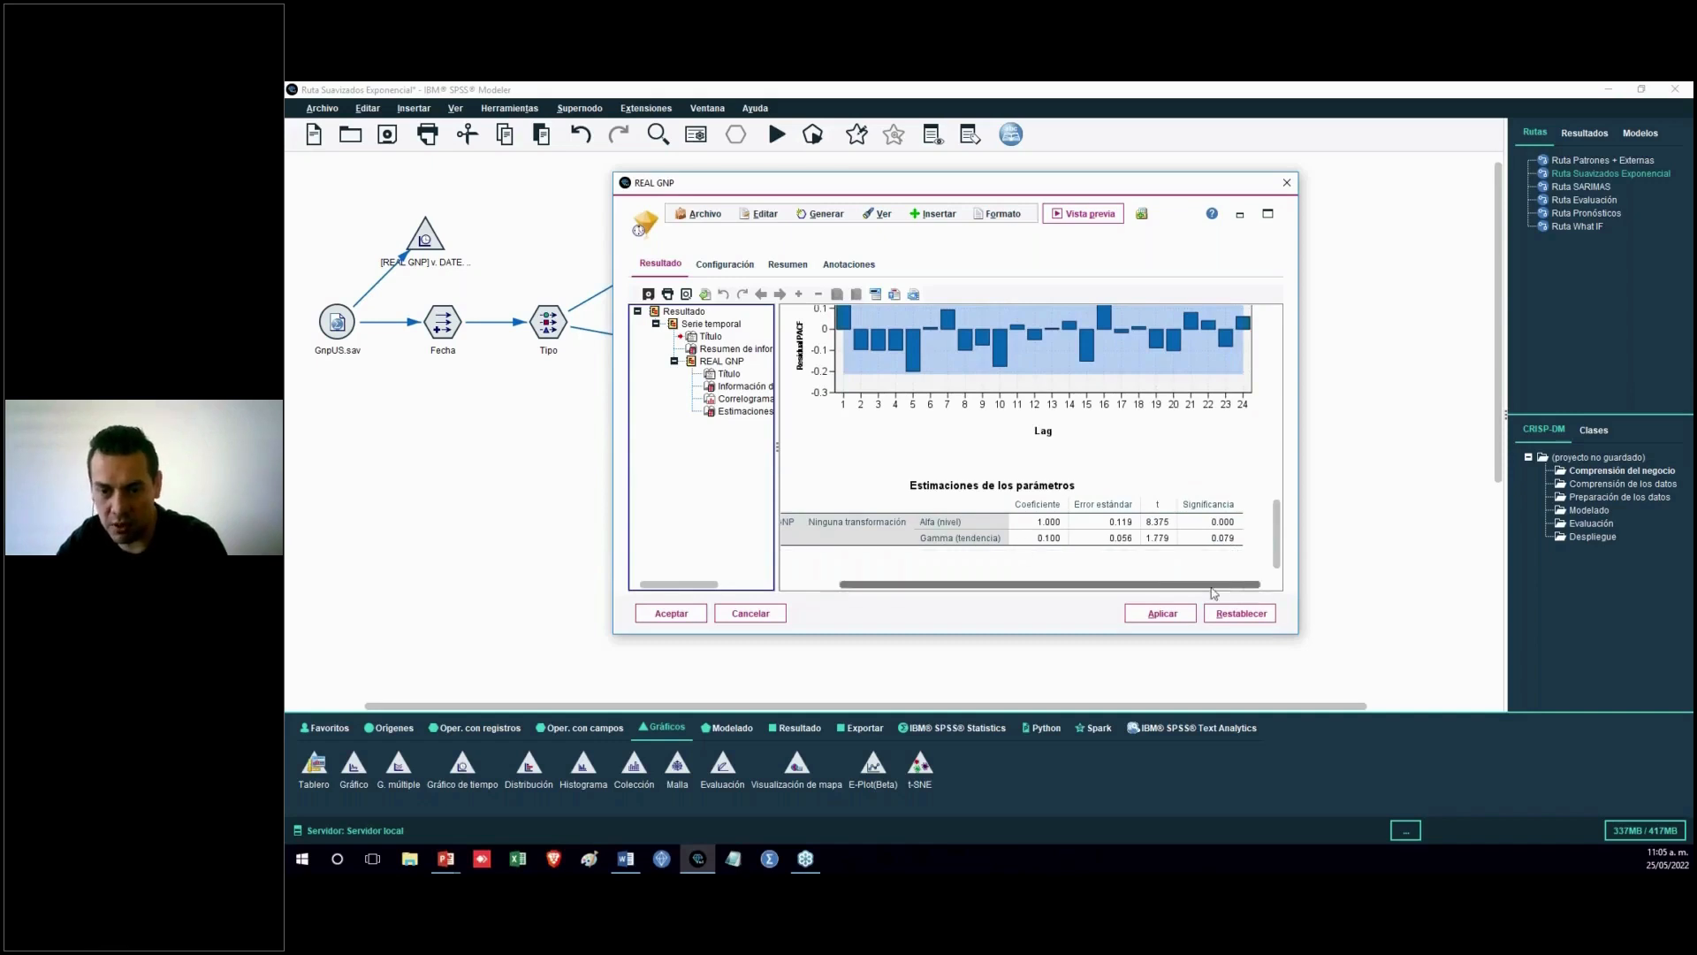
{"action": "left_click_drag", "start_coordinate": [1247, 585], "coordinate": [1198, 585]}
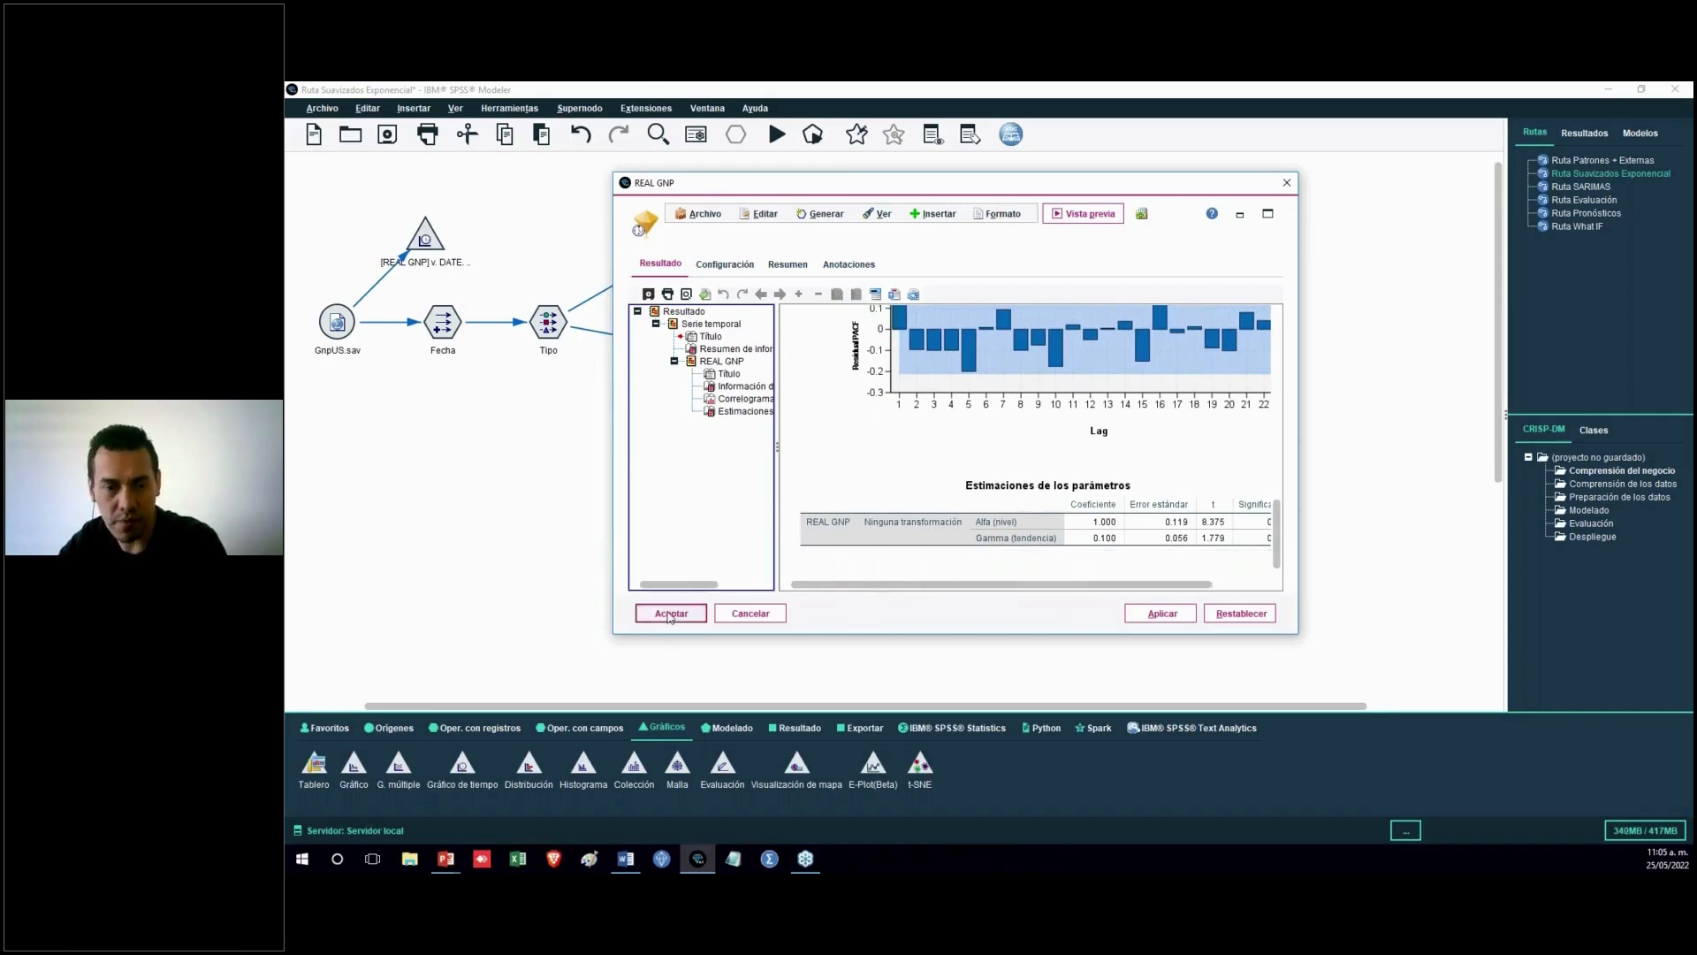
{"action": "left_click", "coordinate": [671, 614]}
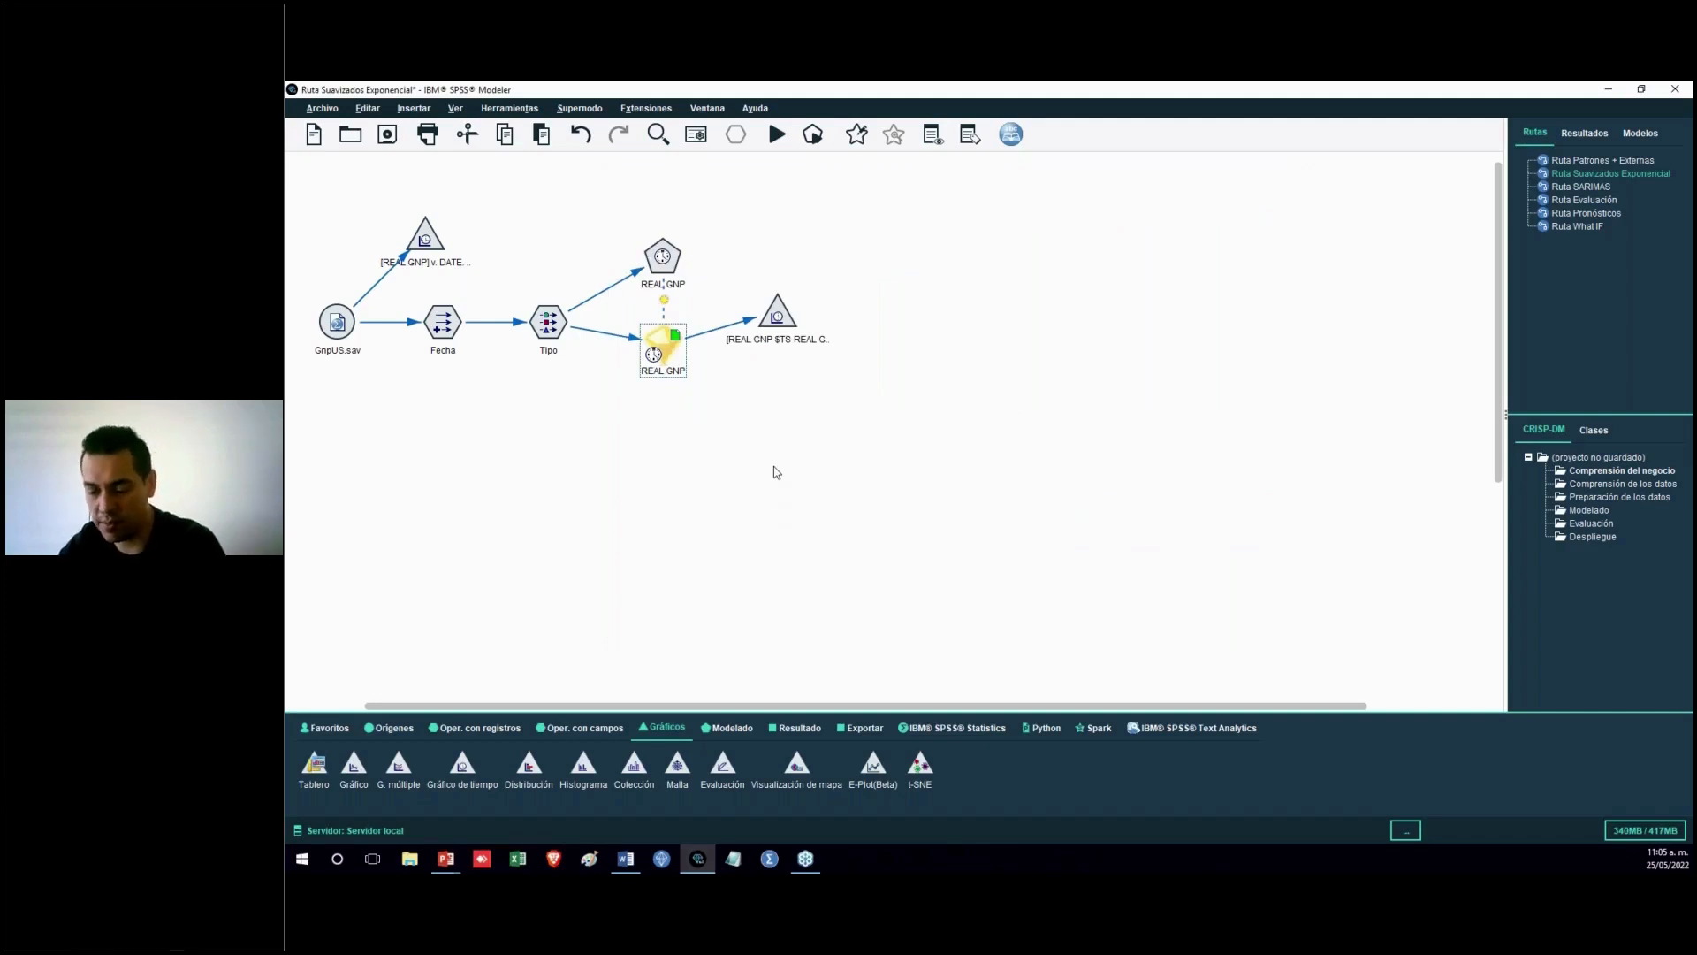
{"action": "key", "text": "alt+Tab"}
{"action": "key", "text": "alt+Tab"}
{"action": "left_click", "coordinate": [599, 601]}
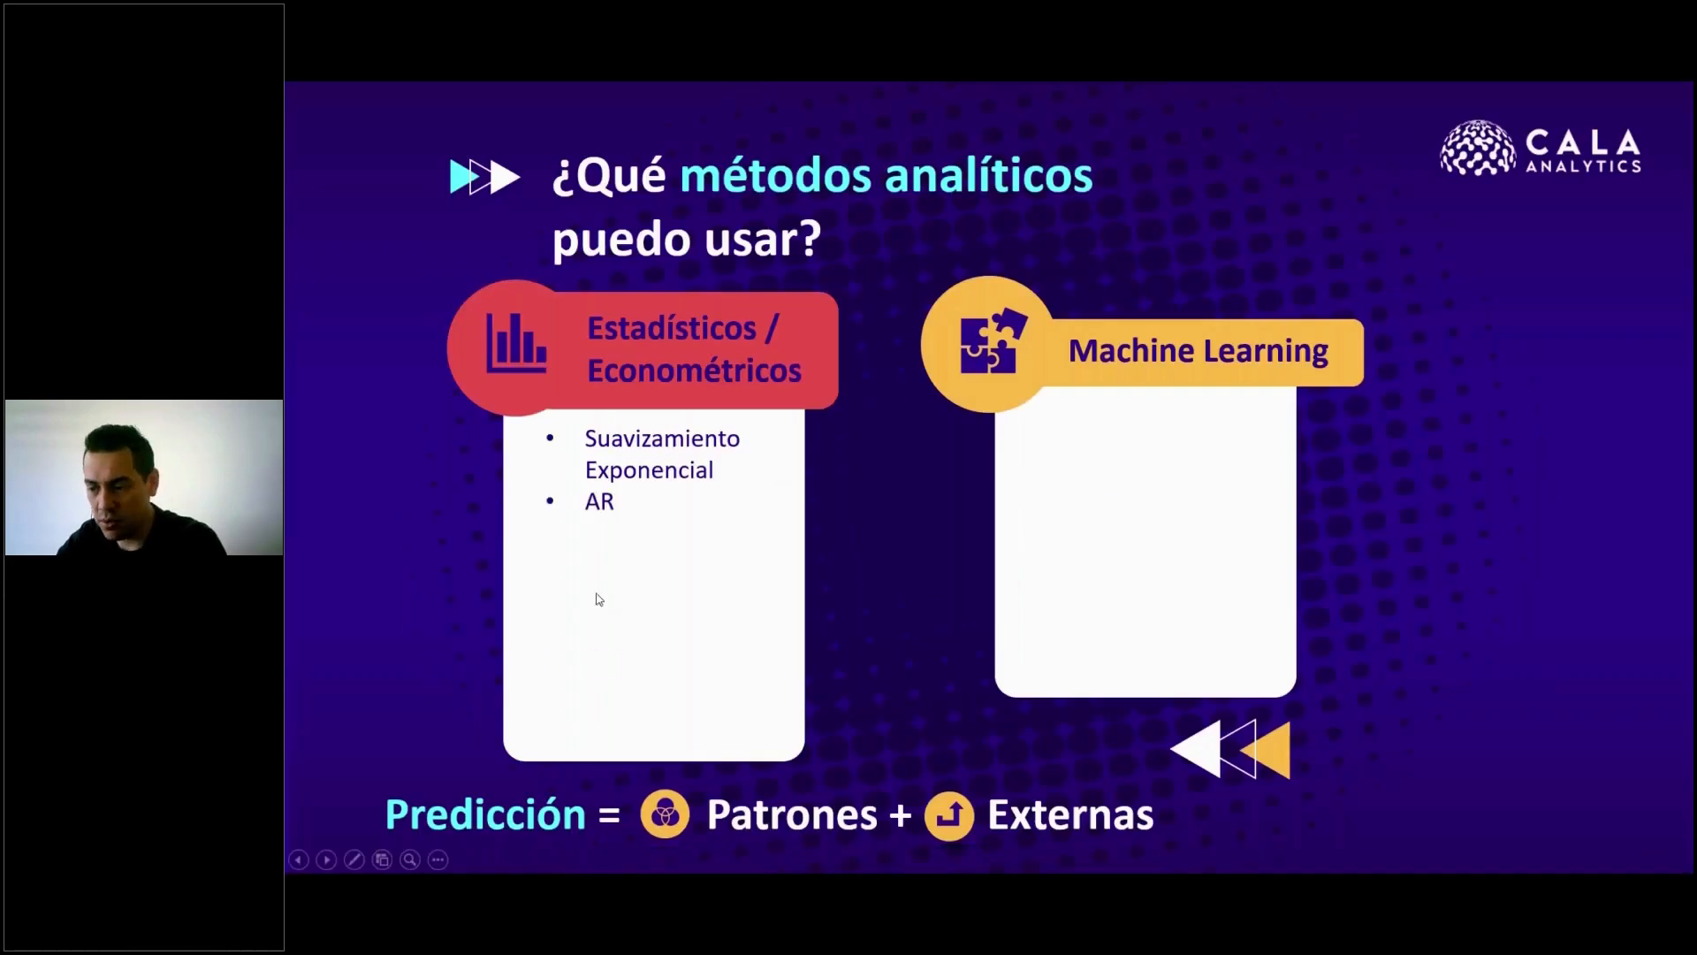
Return to the modeler and open the Ruta SARIMAS stream
{"action": "key", "text": "alt+Tab"}
{"action": "left_click", "coordinate": [1569, 187]}
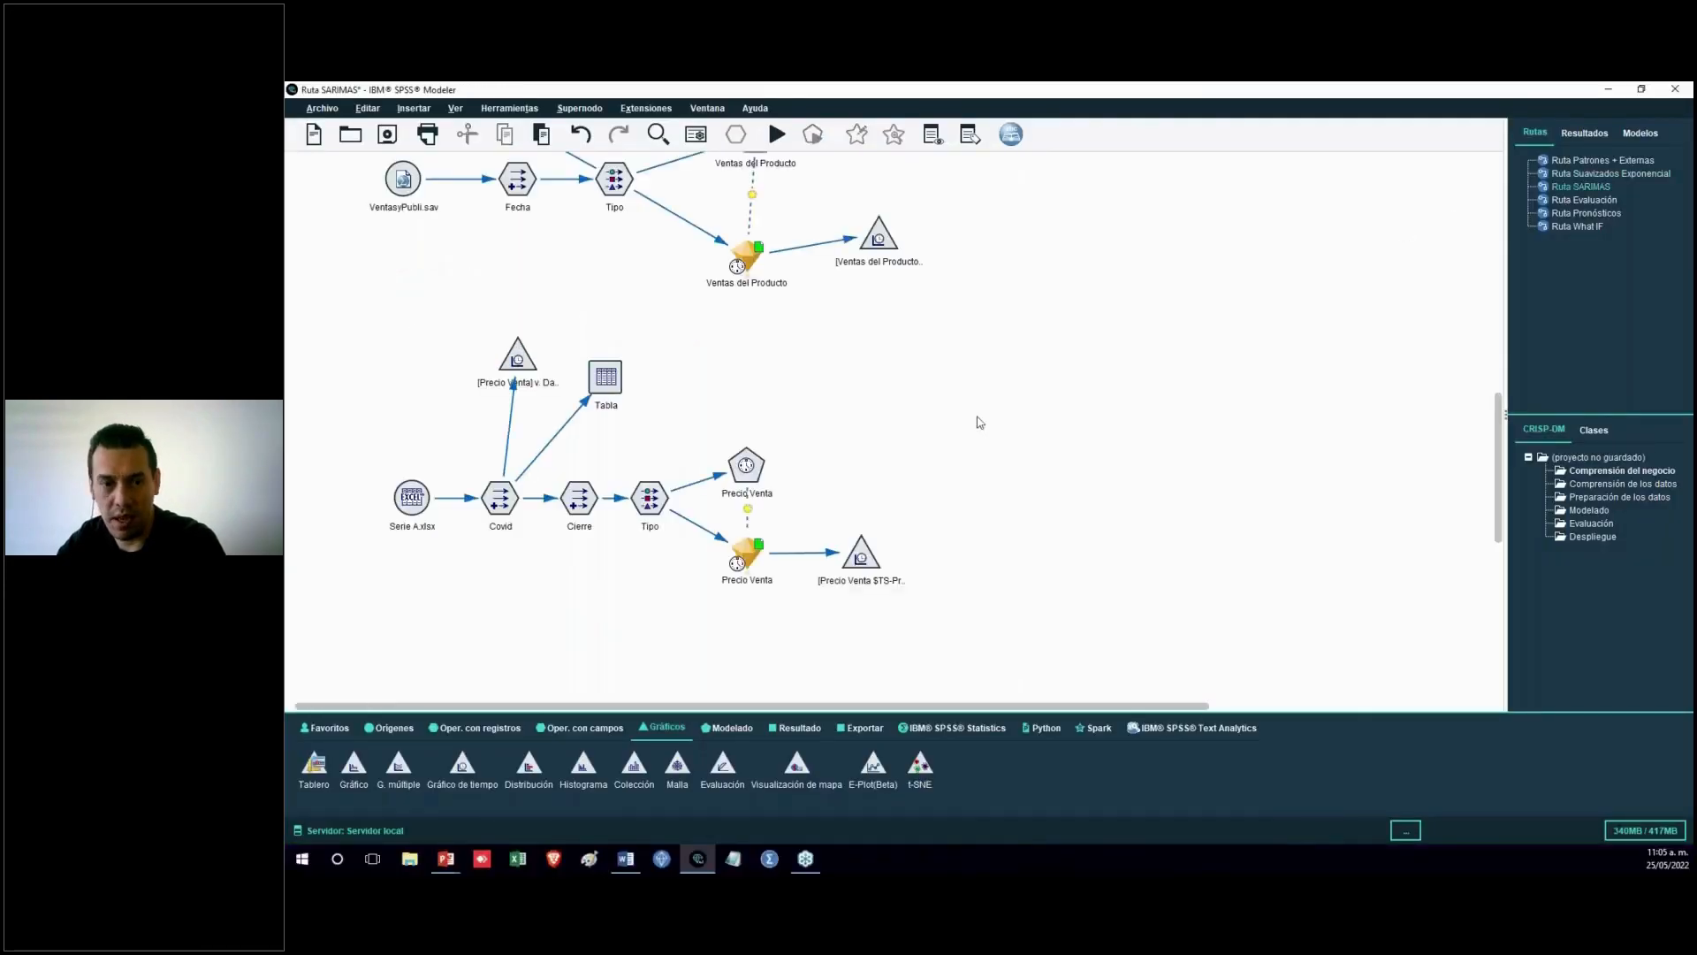
{"action": "scroll", "coordinate": [926, 459], "scroll_direction": "up", "scroll_amount": 5}
{"action": "scroll", "coordinate": [928, 459], "scroll_direction": "up", "scroll_amount": 5}
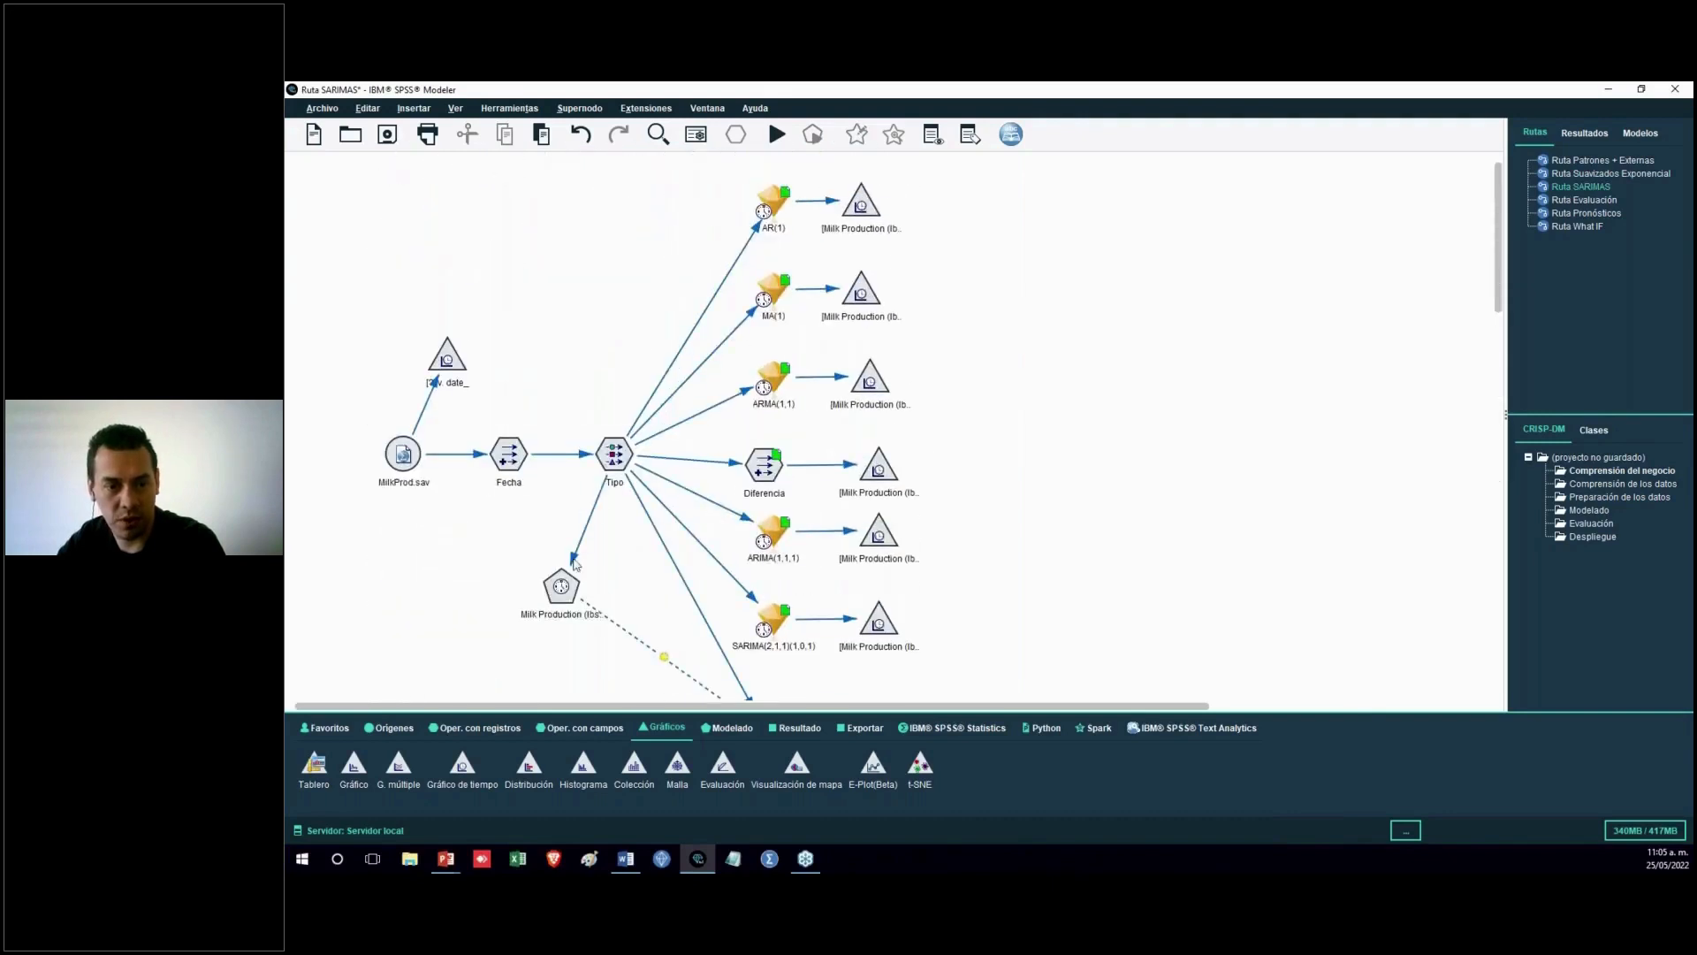
Try setting the non-seasonal autoregressive order to 1 in the Milk Production ARIMA node, then close it
{"action": "double_click", "coordinate": [552, 588]}
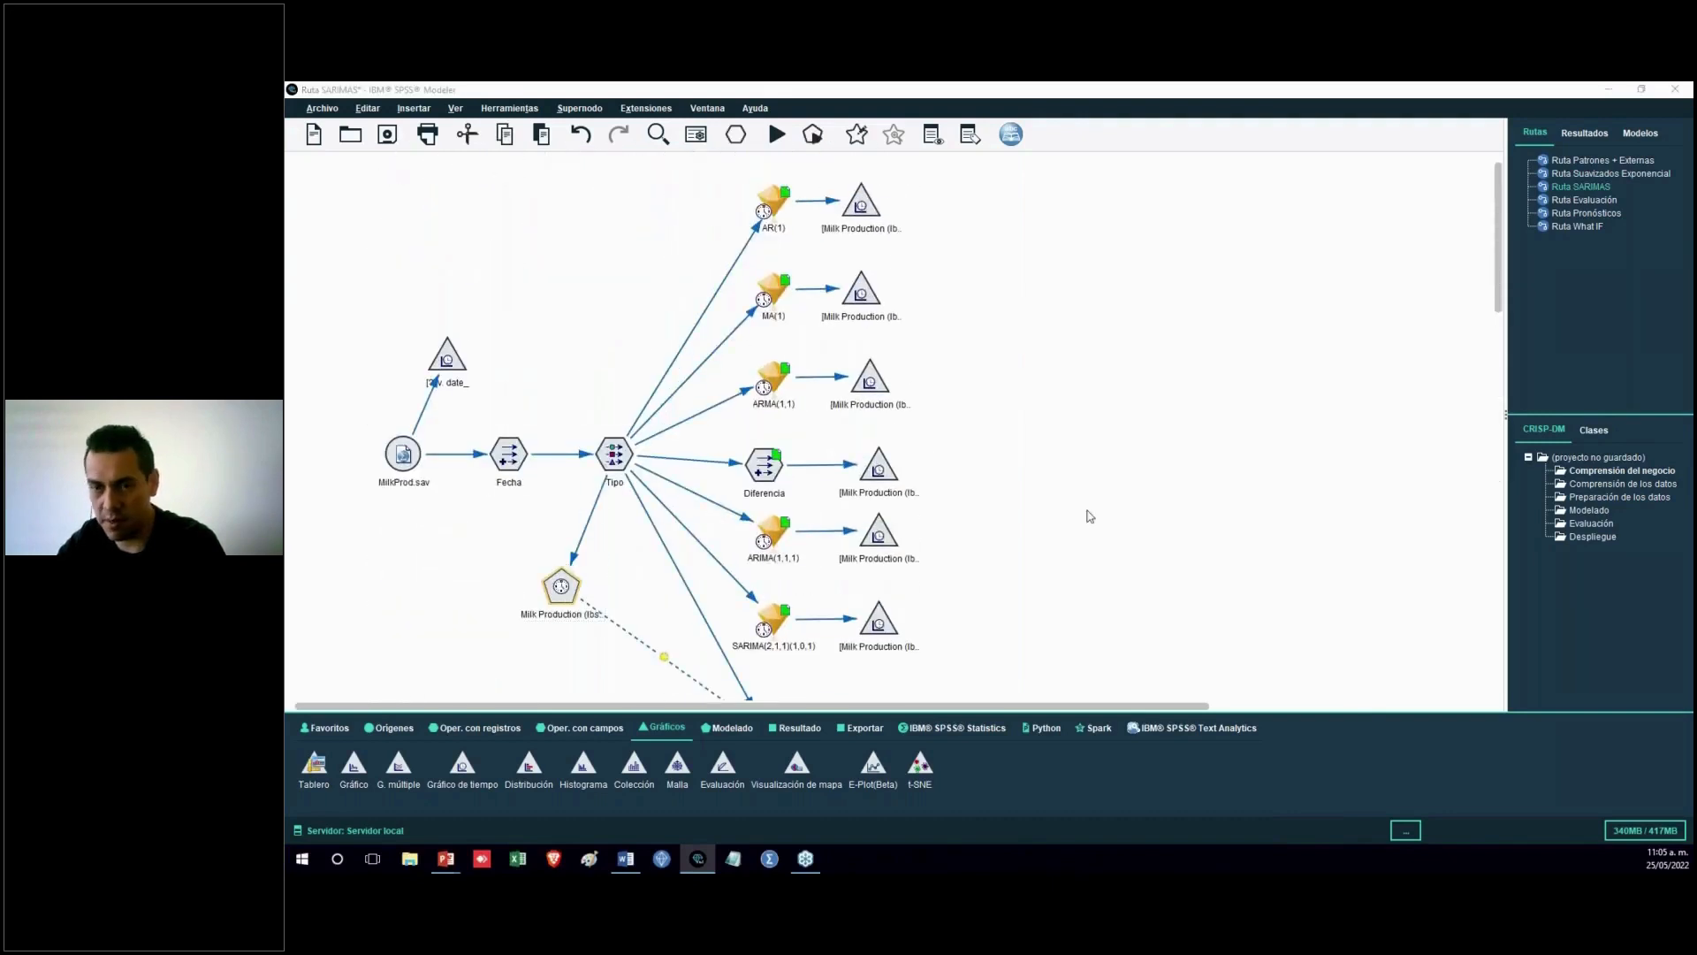
{"action": "left_click", "coordinate": [976, 267]}
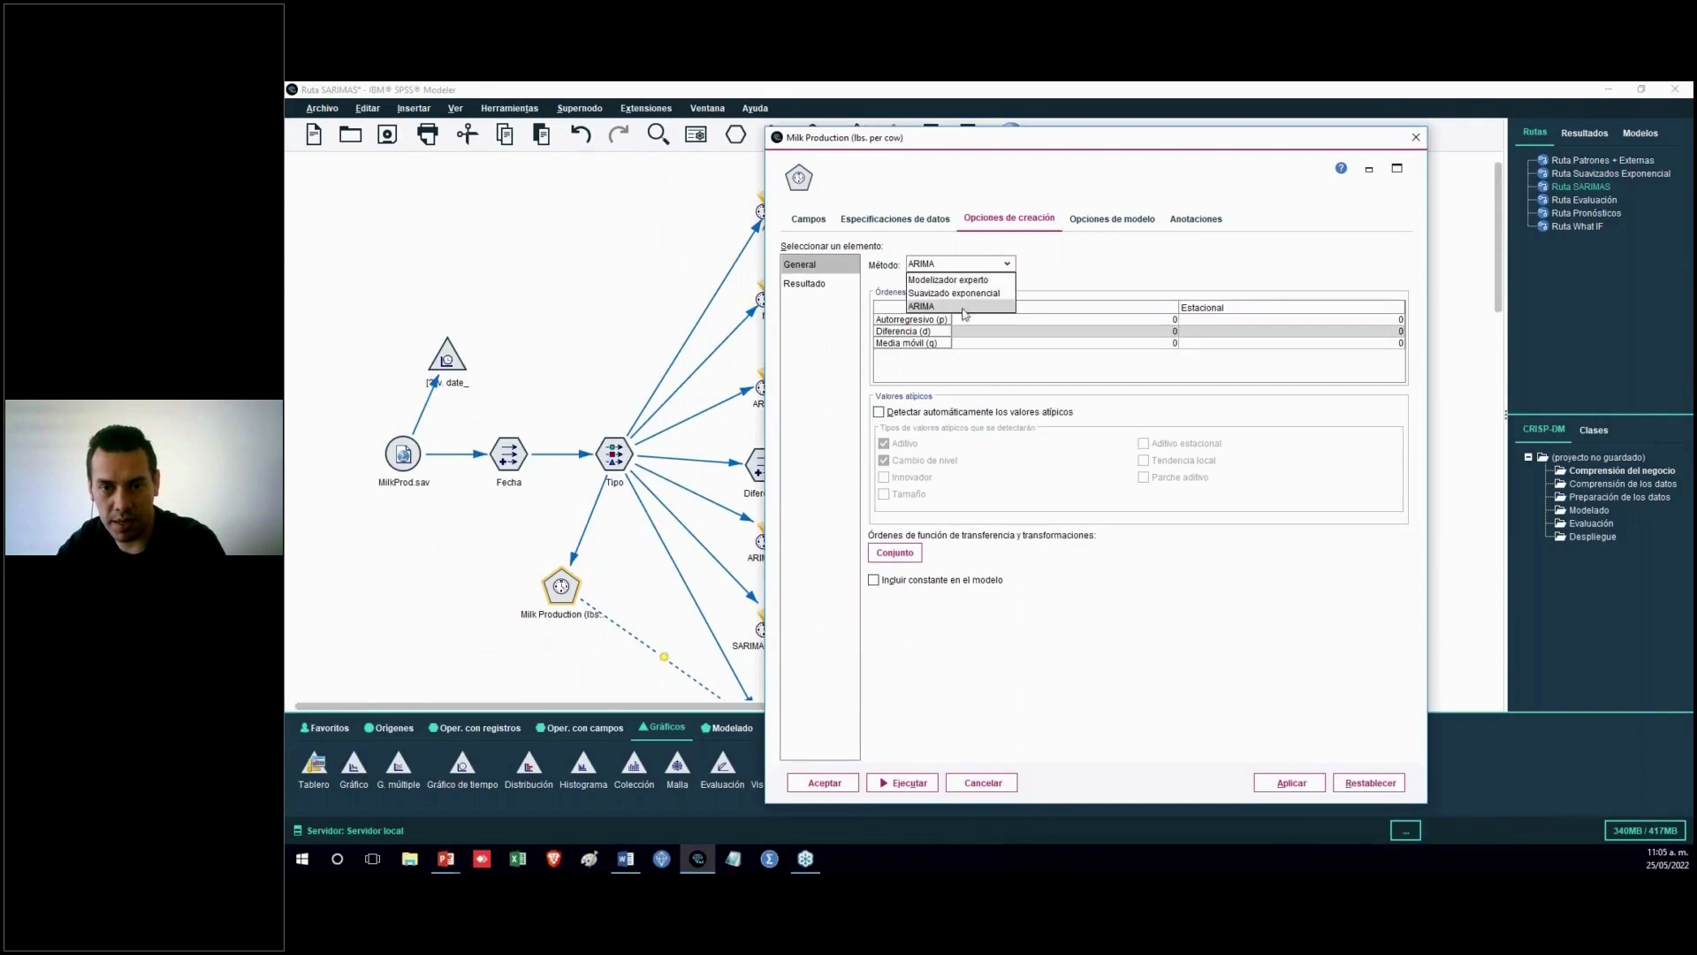
{"action": "left_click", "coordinate": [969, 305]}
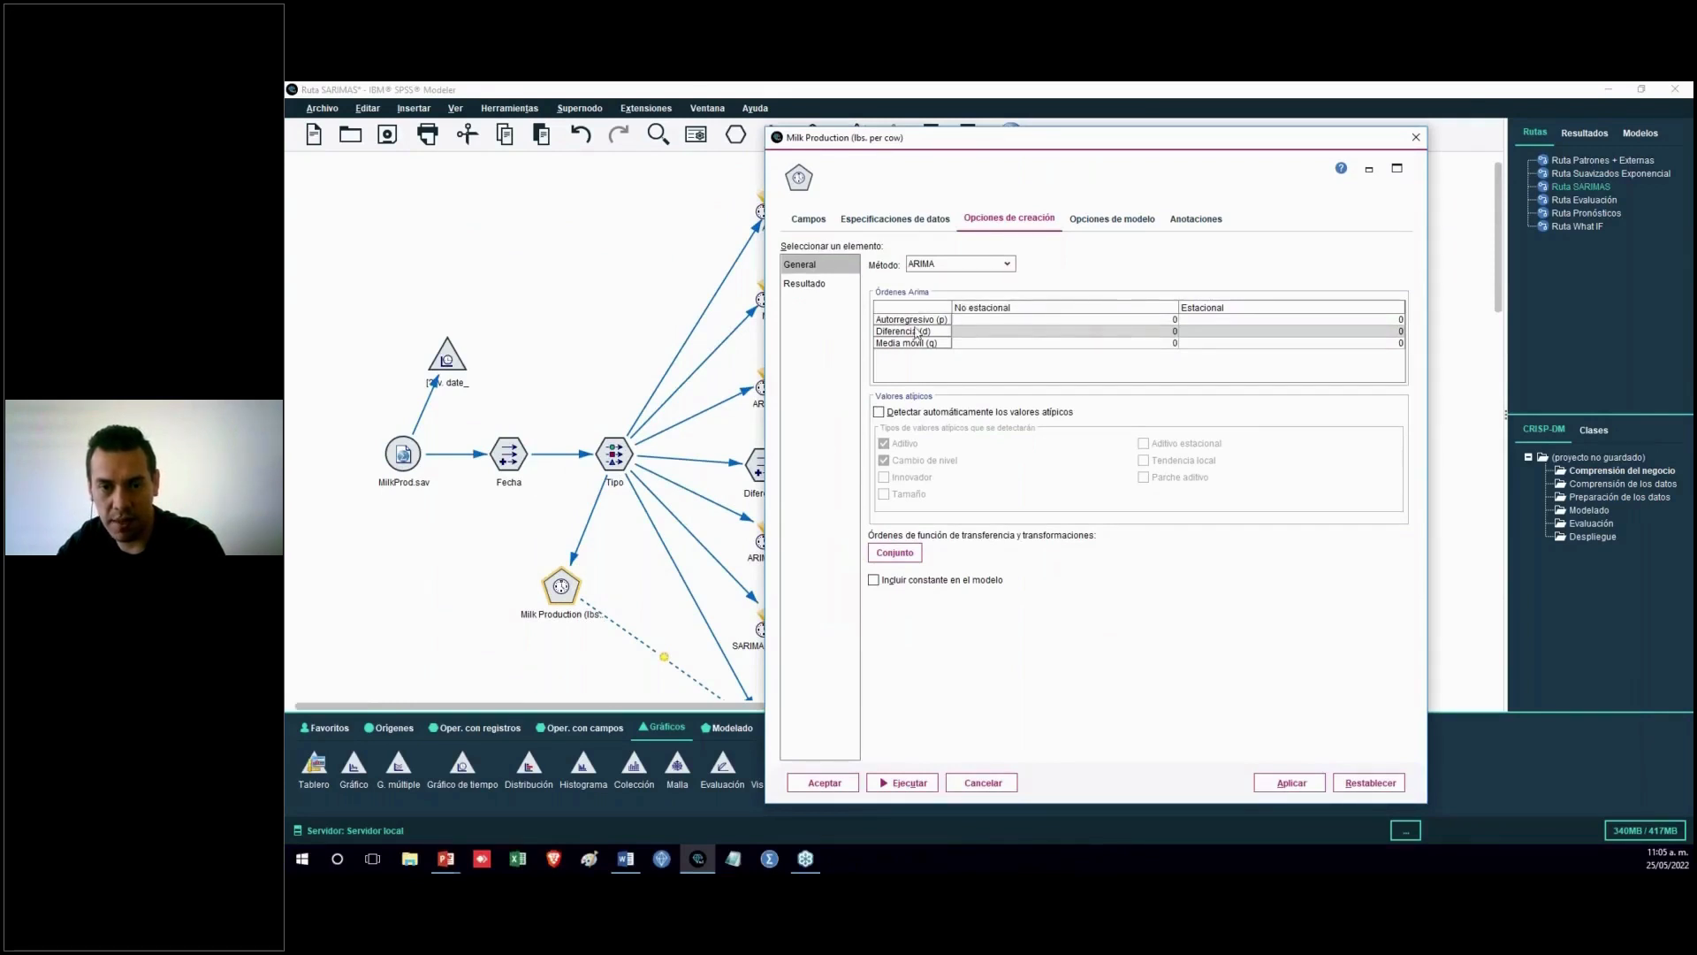
{"action": "left_click", "coordinate": [1119, 321]}
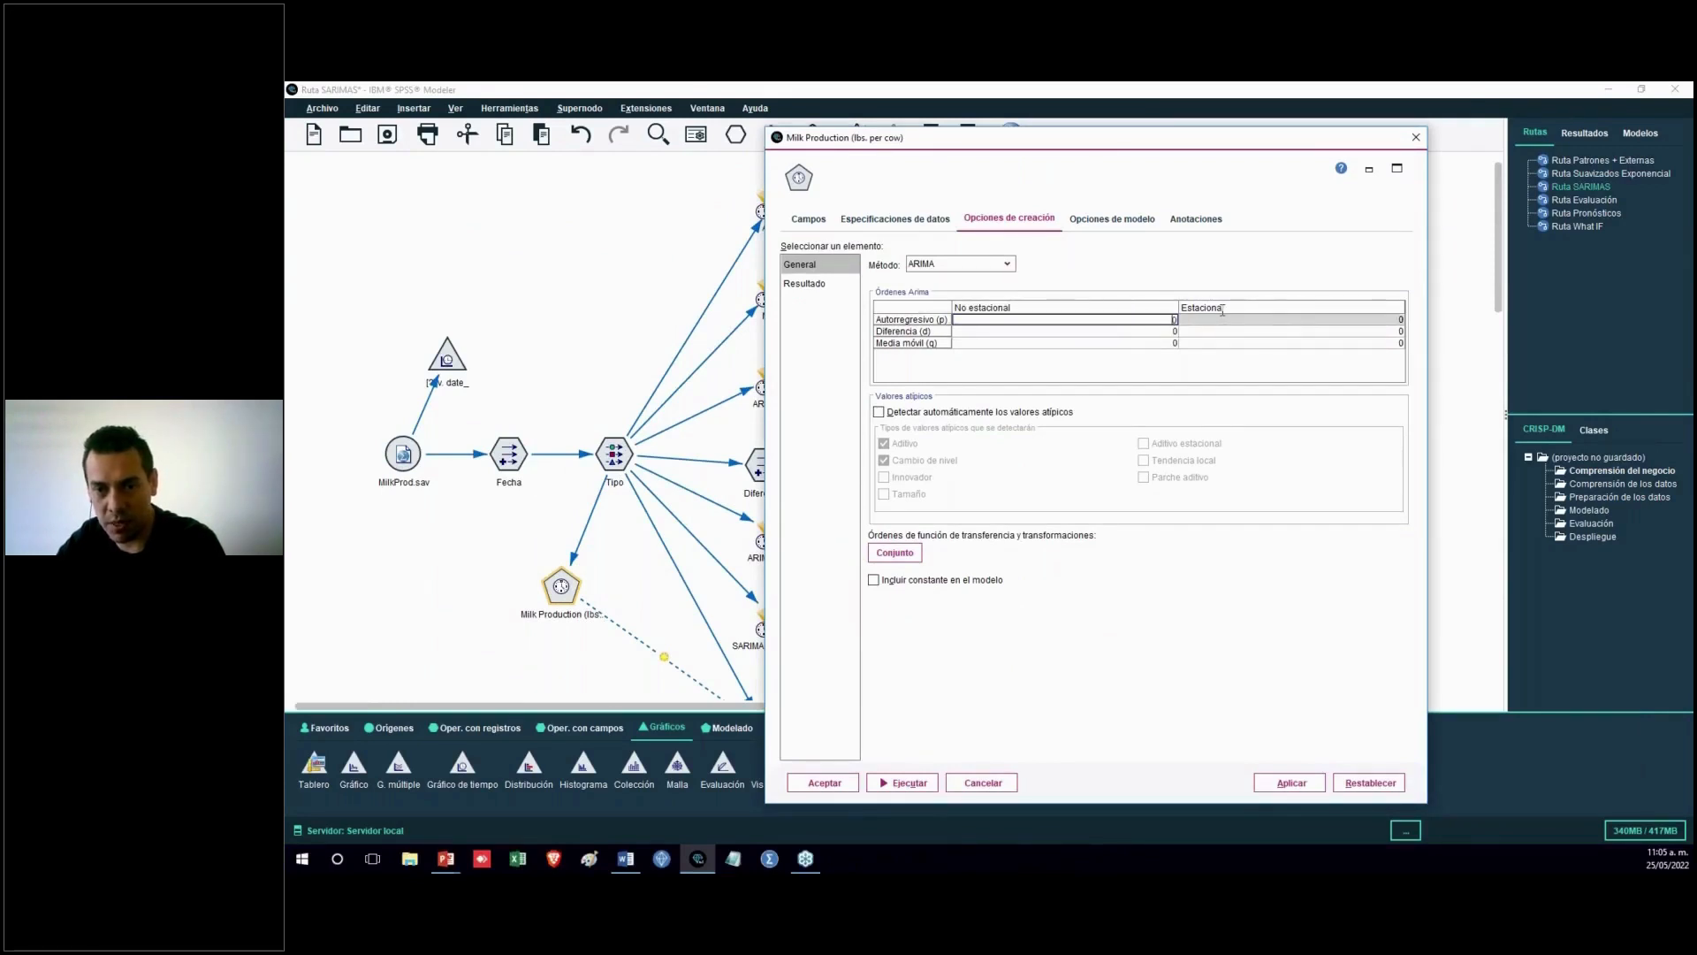
{"action": "type", "text": "1"}
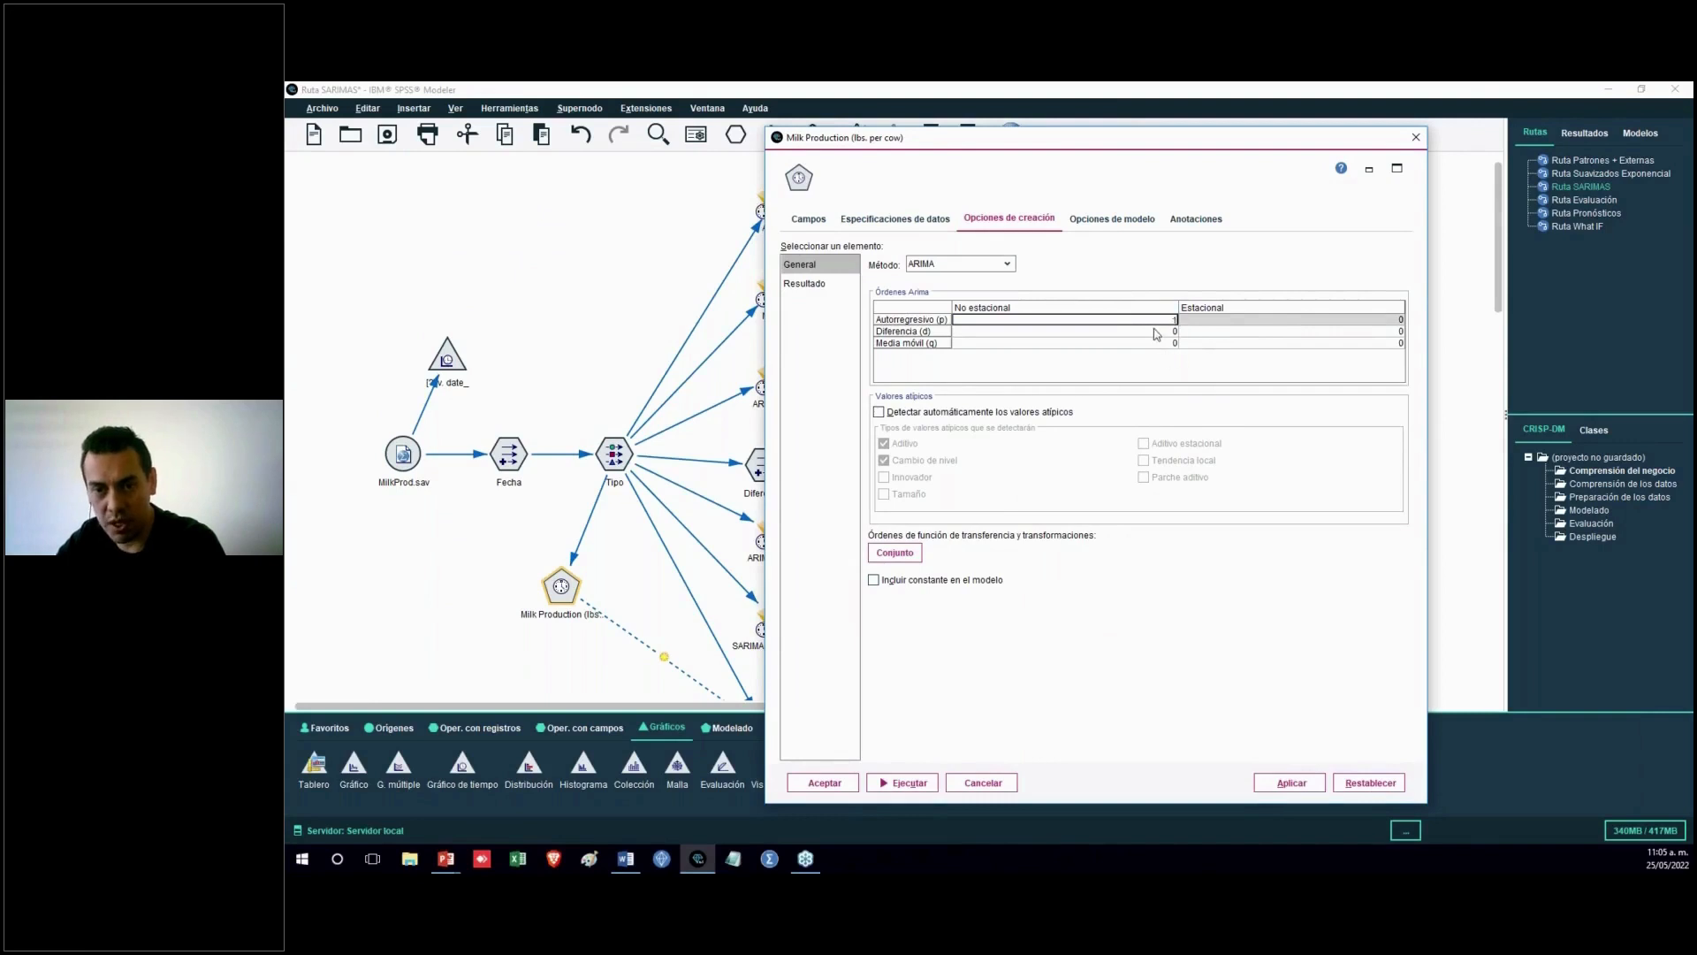
{"action": "left_click", "coordinate": [1153, 332]}
{"action": "left_click", "coordinate": [1150, 319]}
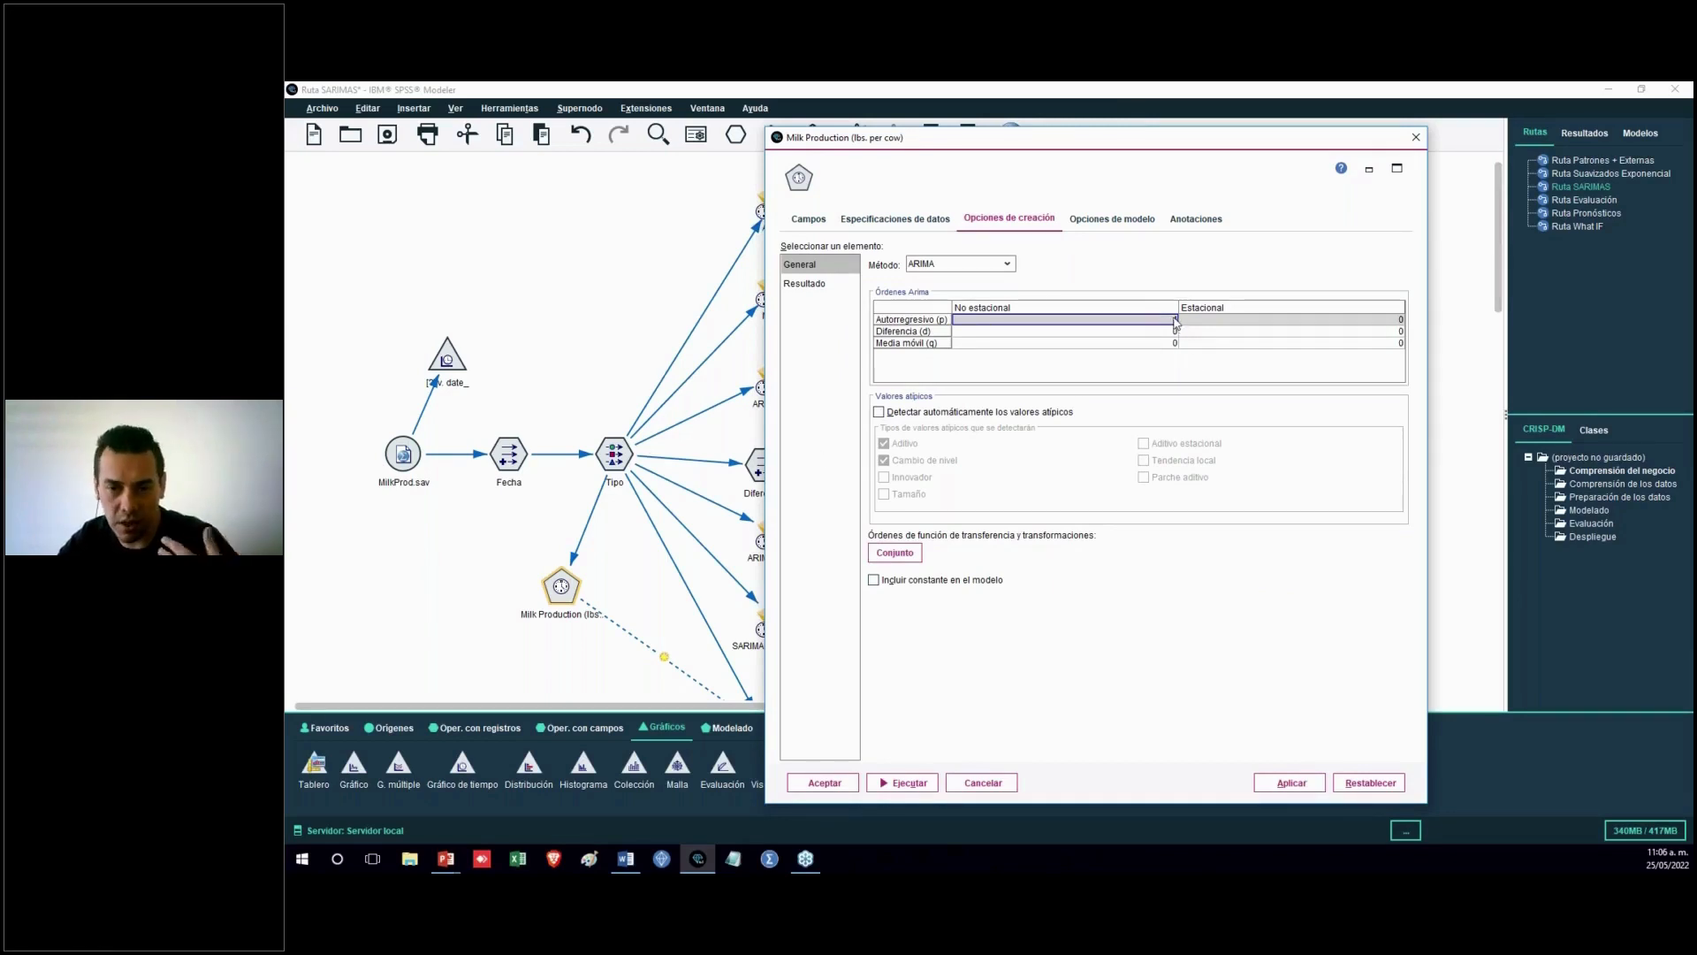
{"action": "type", "text": "1"}
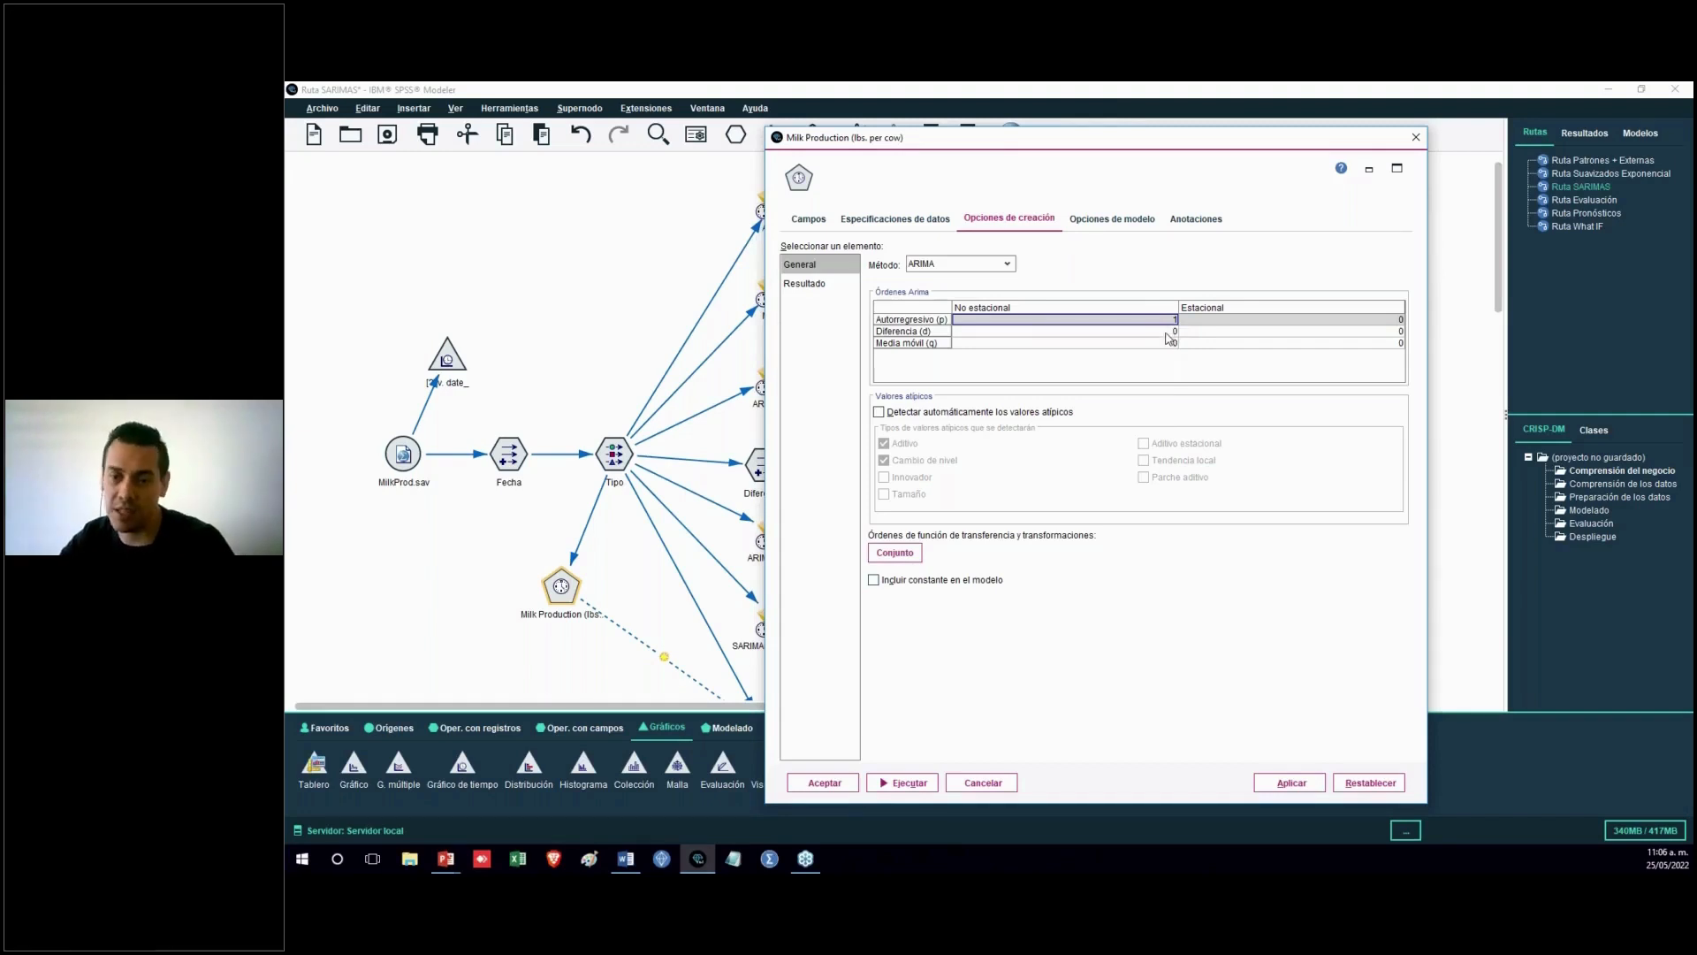
{"action": "left_click", "coordinate": [1417, 137]}
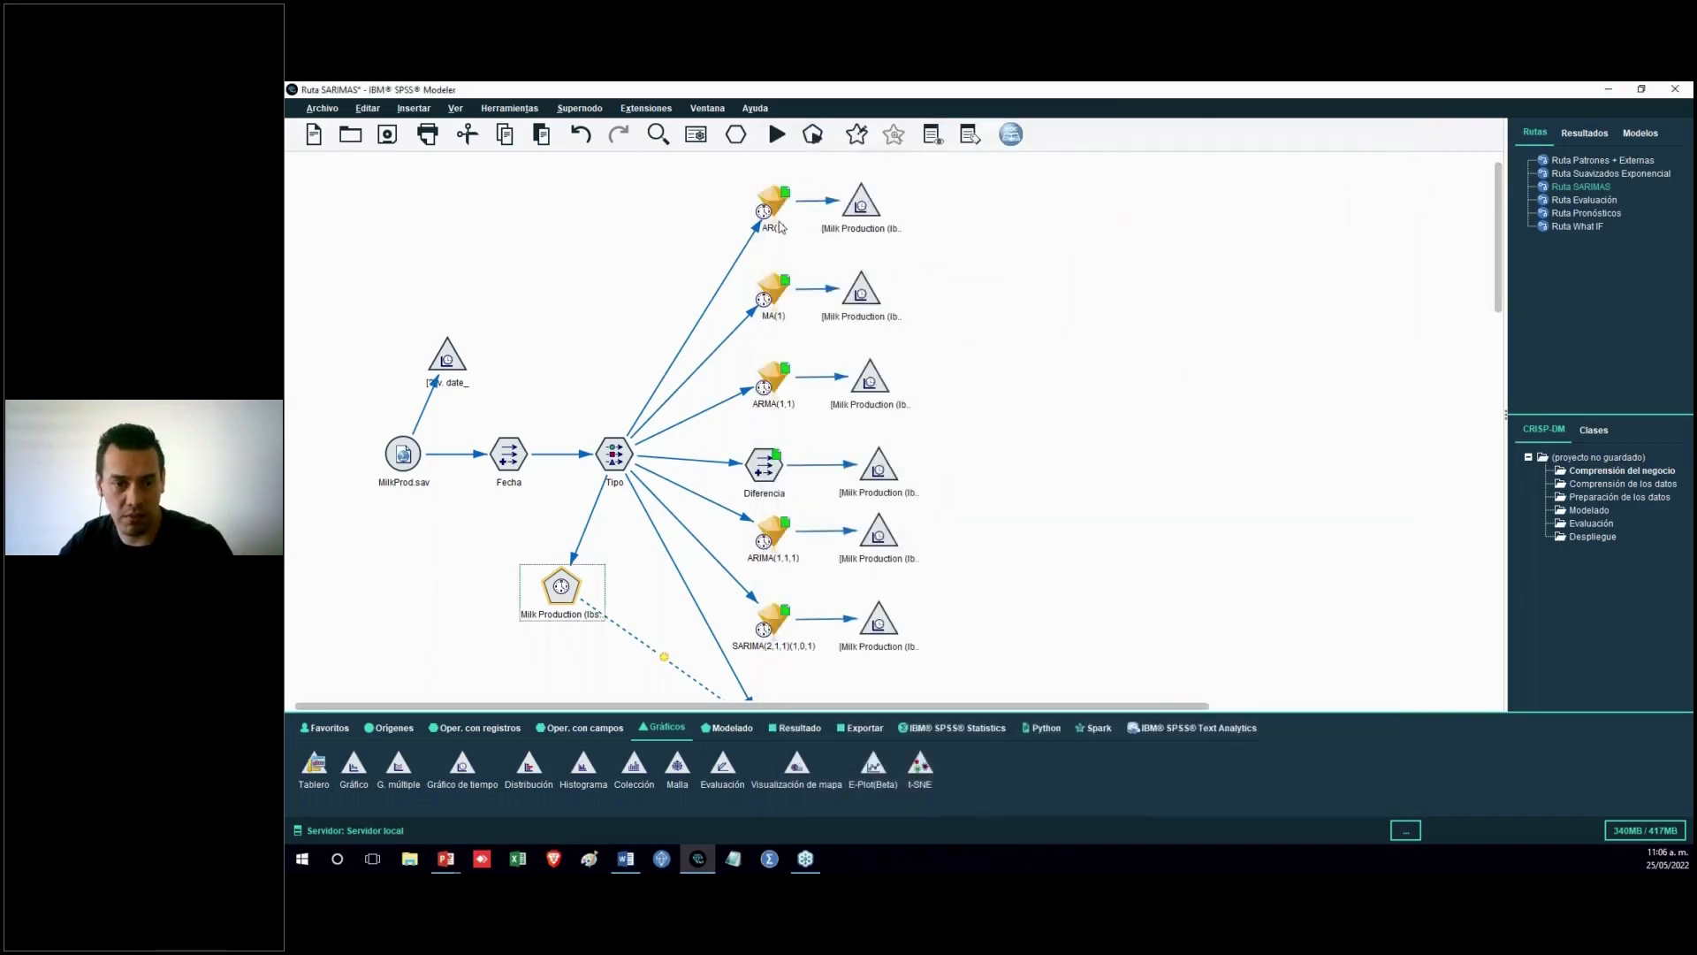
Open the AR(1) model nugget and review its parameter estimates
{"action": "double_click", "coordinate": [778, 219]}
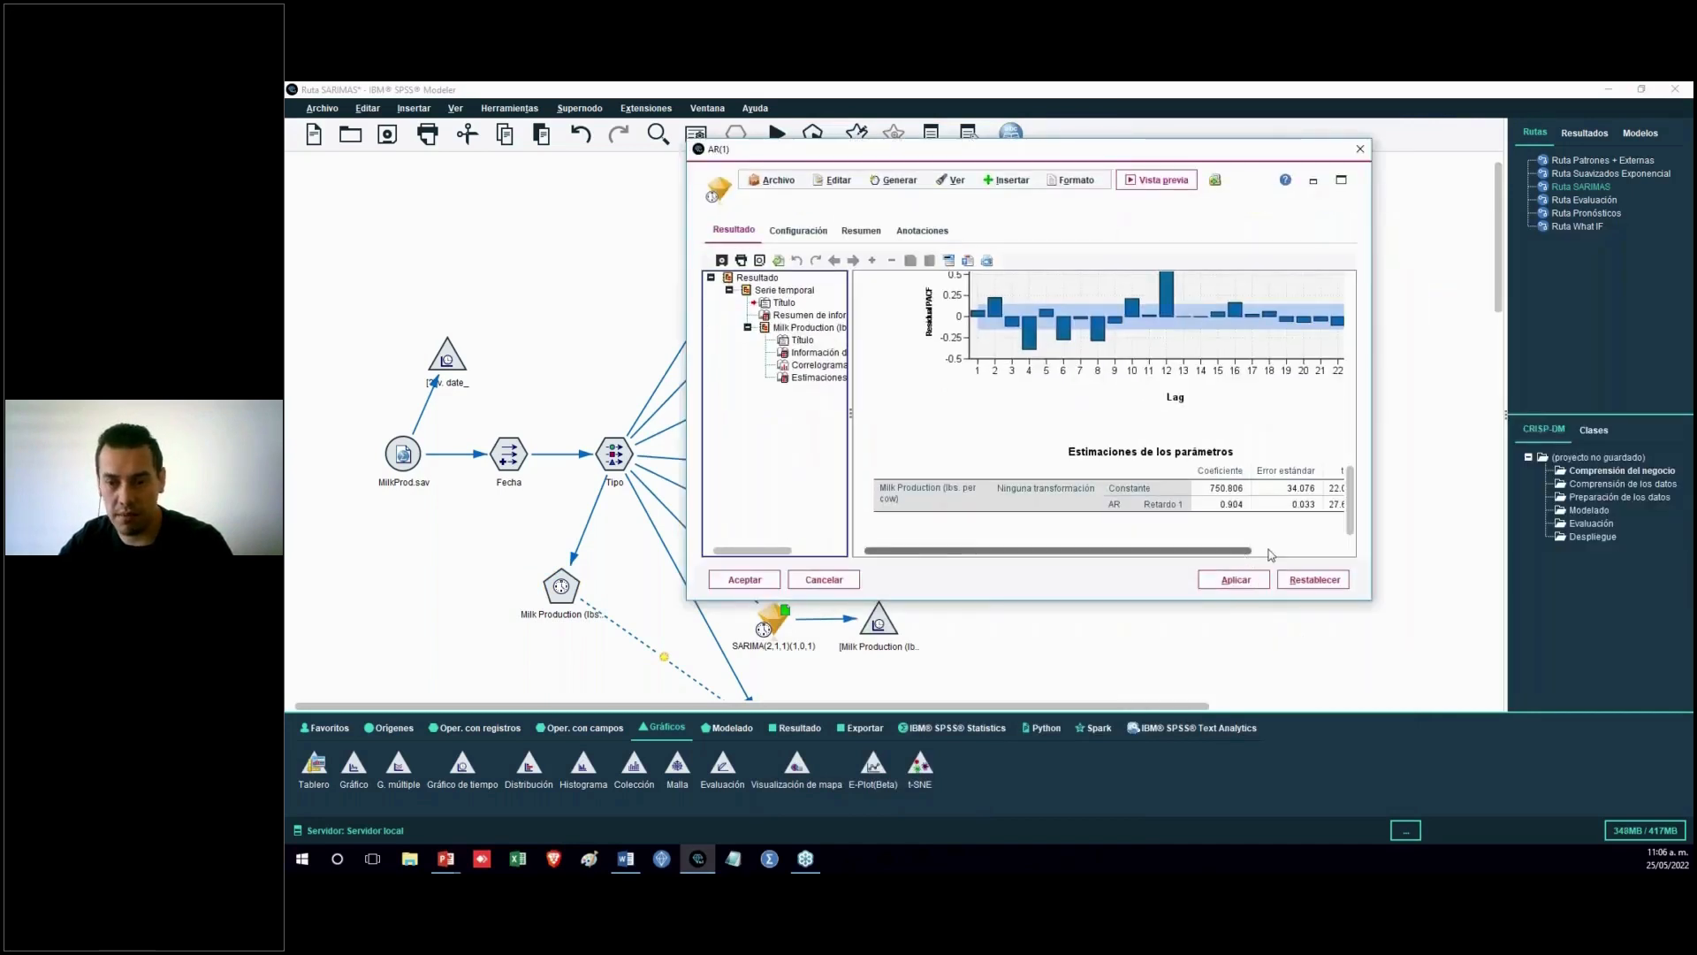
{"action": "left_click_drag", "start_coordinate": [1291, 550], "coordinate": [1209, 550]}
{"action": "left_click", "coordinate": [1219, 517]}
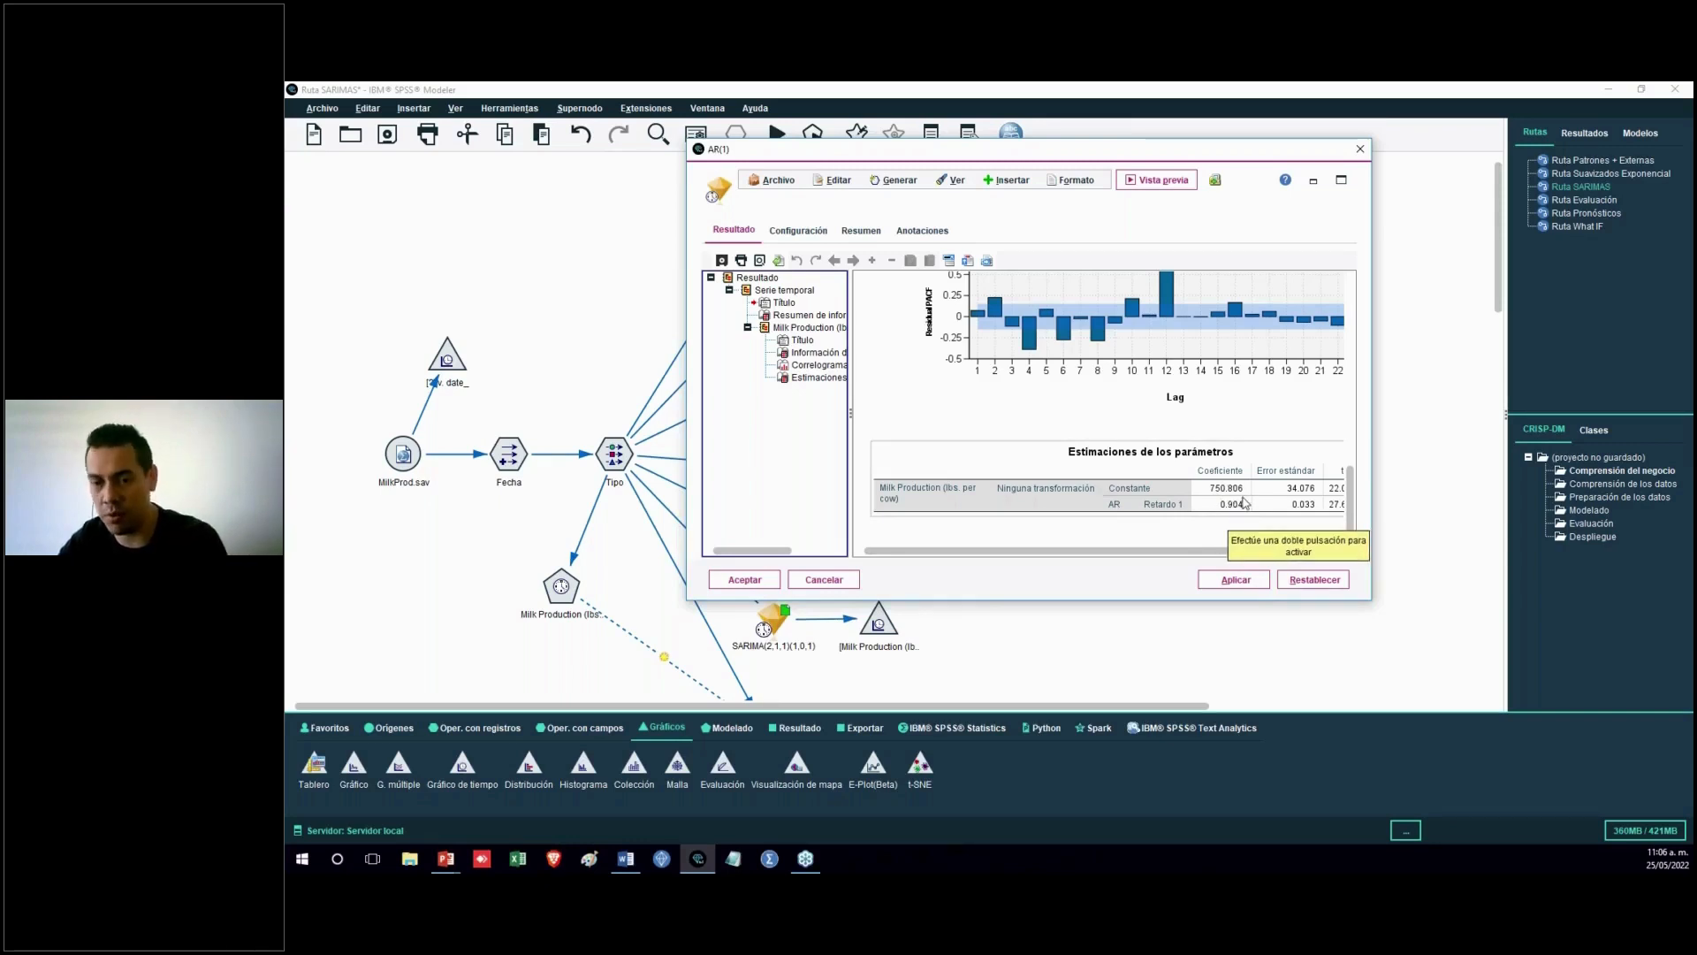
{"action": "left_click", "coordinate": [1361, 148]}
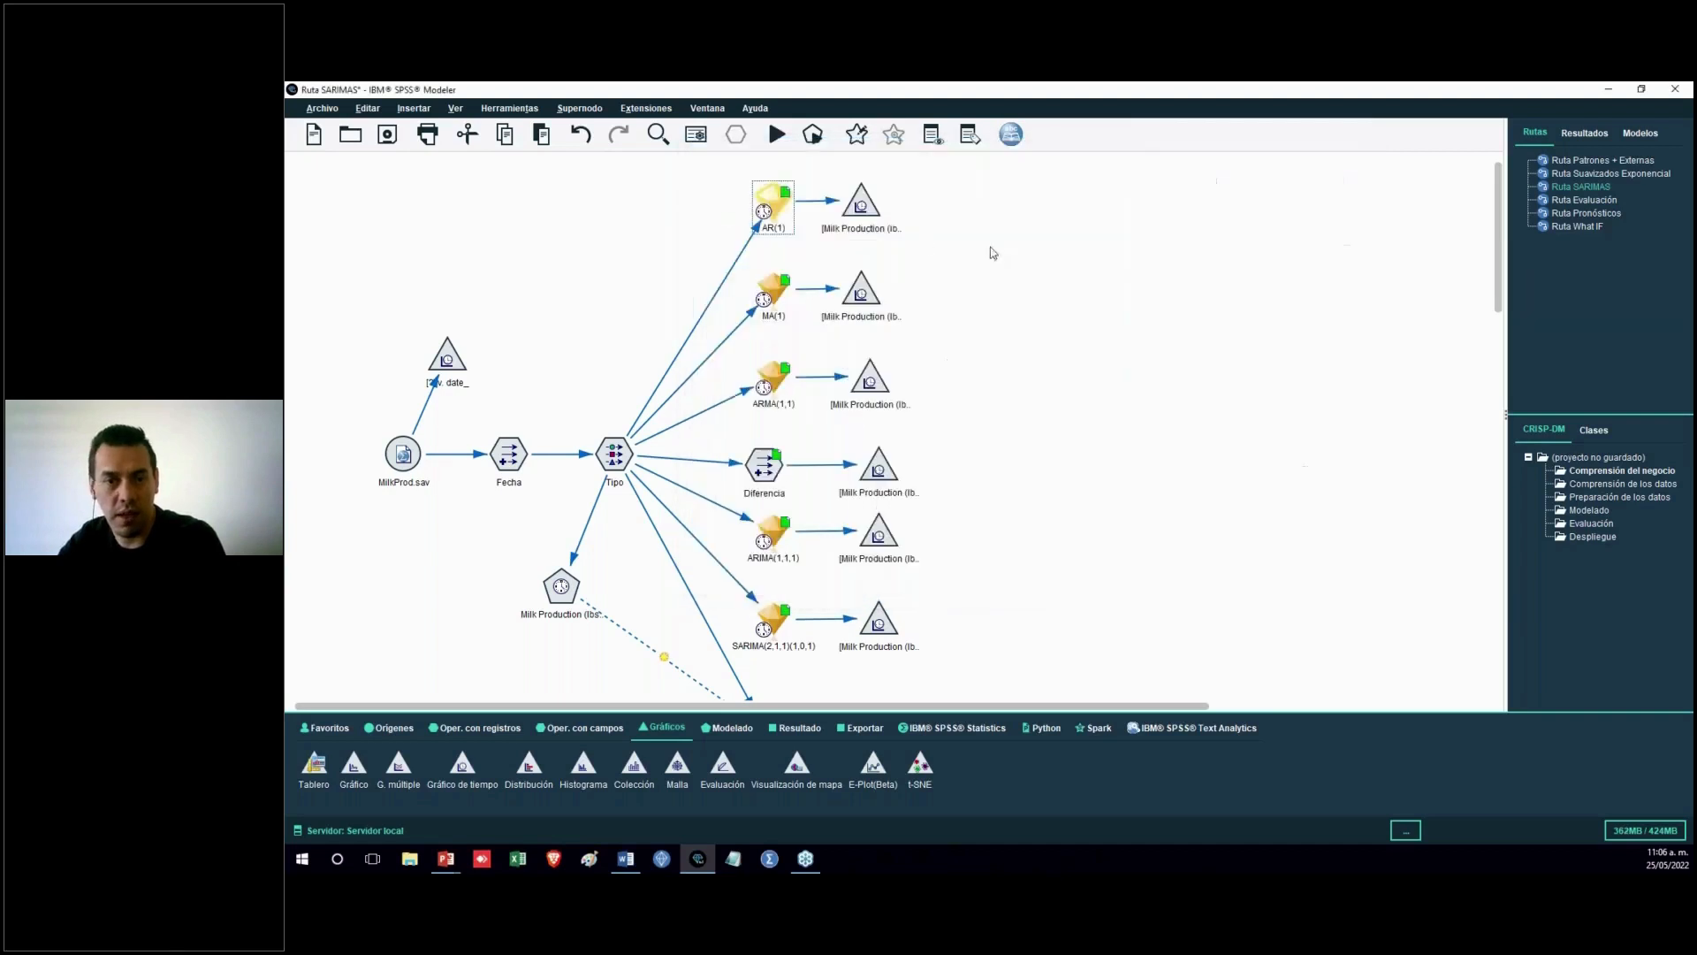
Run the time plot attached to the AR(1) model and close it
{"action": "right_click", "coordinate": [871, 223]}
{"action": "left_click", "coordinate": [966, 543]}
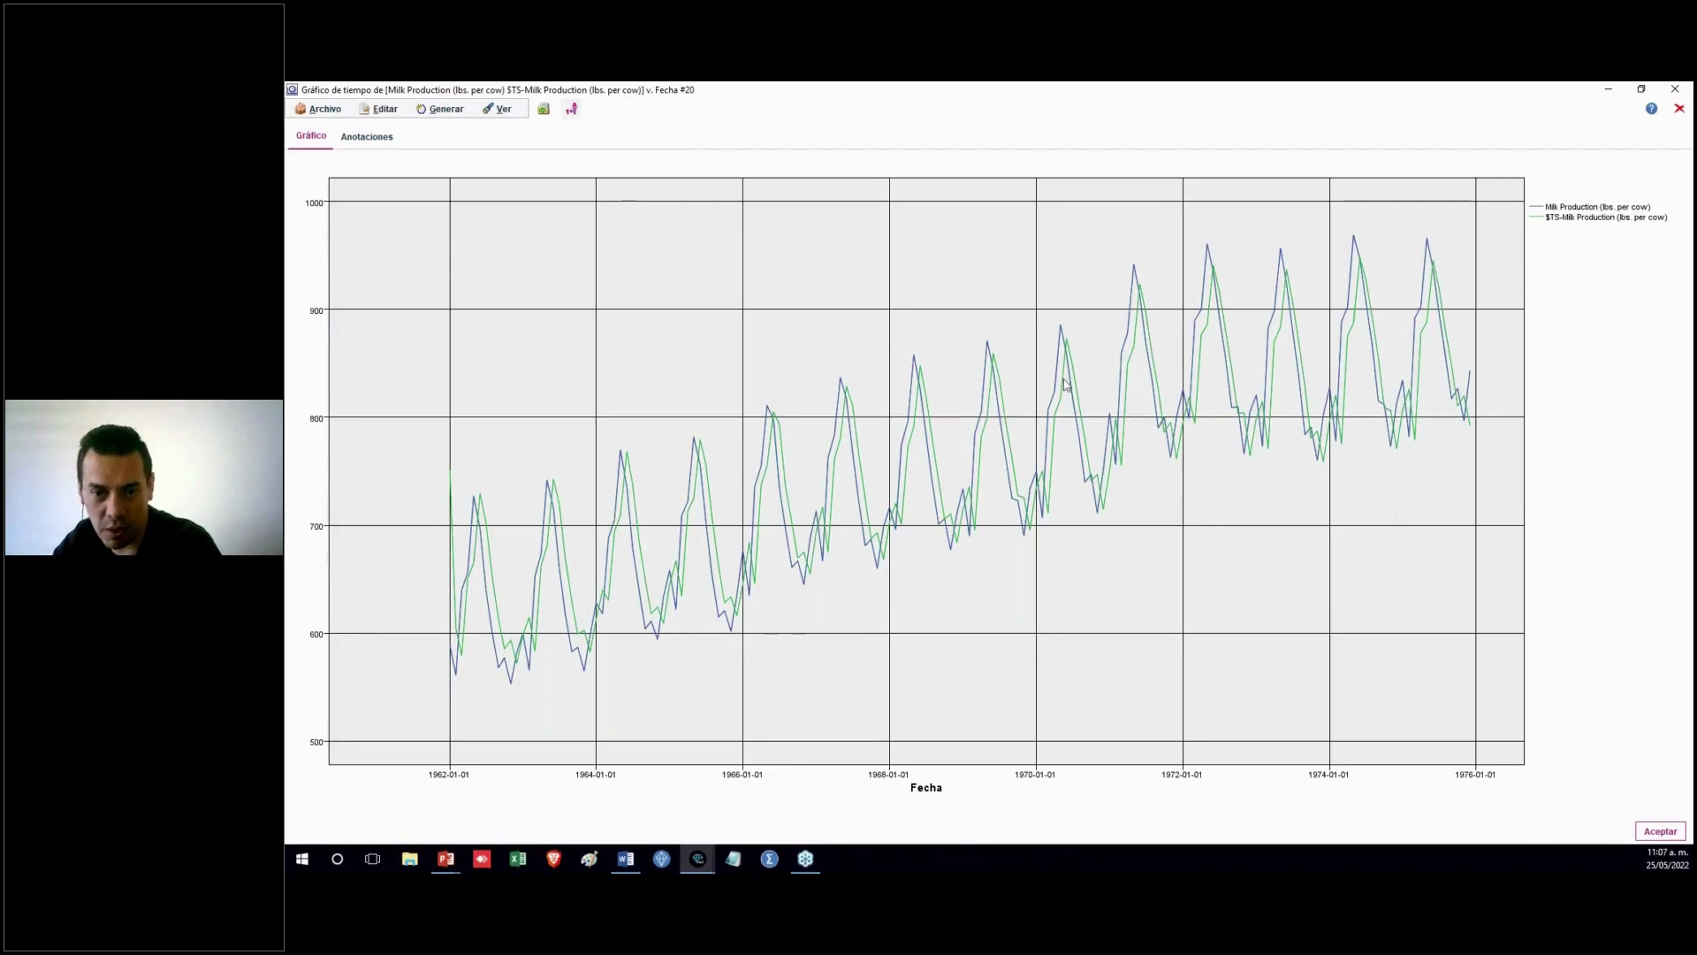
{"action": "left_click", "coordinate": [1679, 108]}
Set the non-seasonal moving average order to 1 in the Milk Production ARIMA node
{"action": "left_click", "coordinate": [984, 485]}
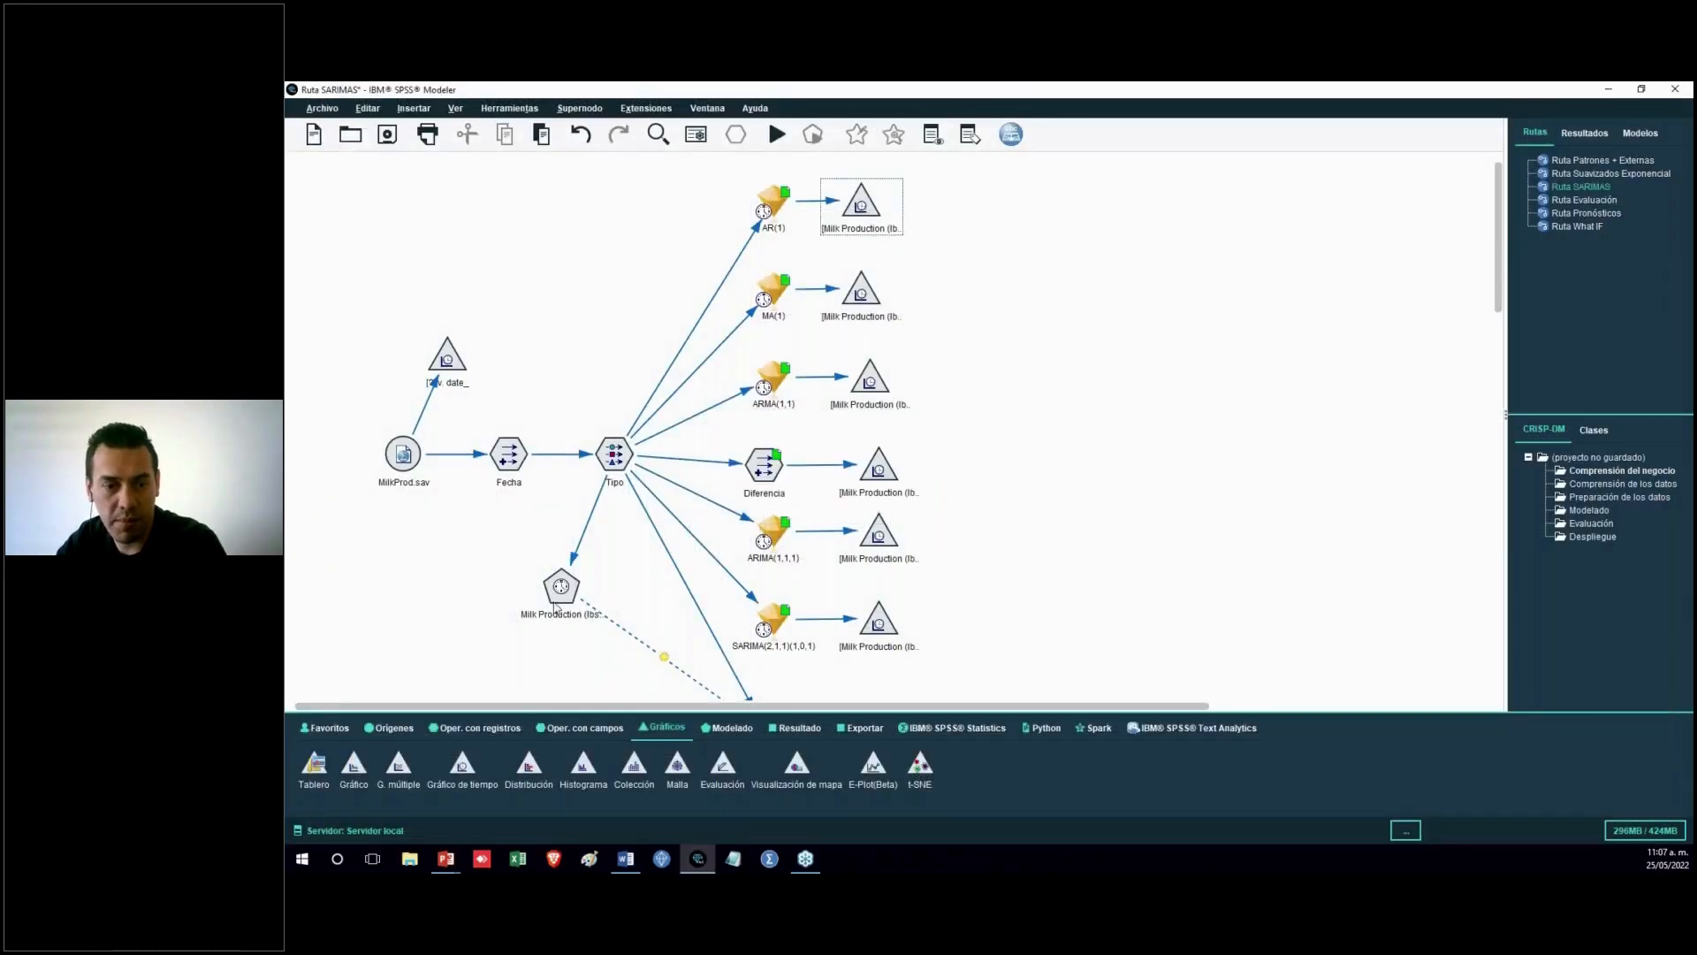
{"action": "double_click", "coordinate": [562, 588]}
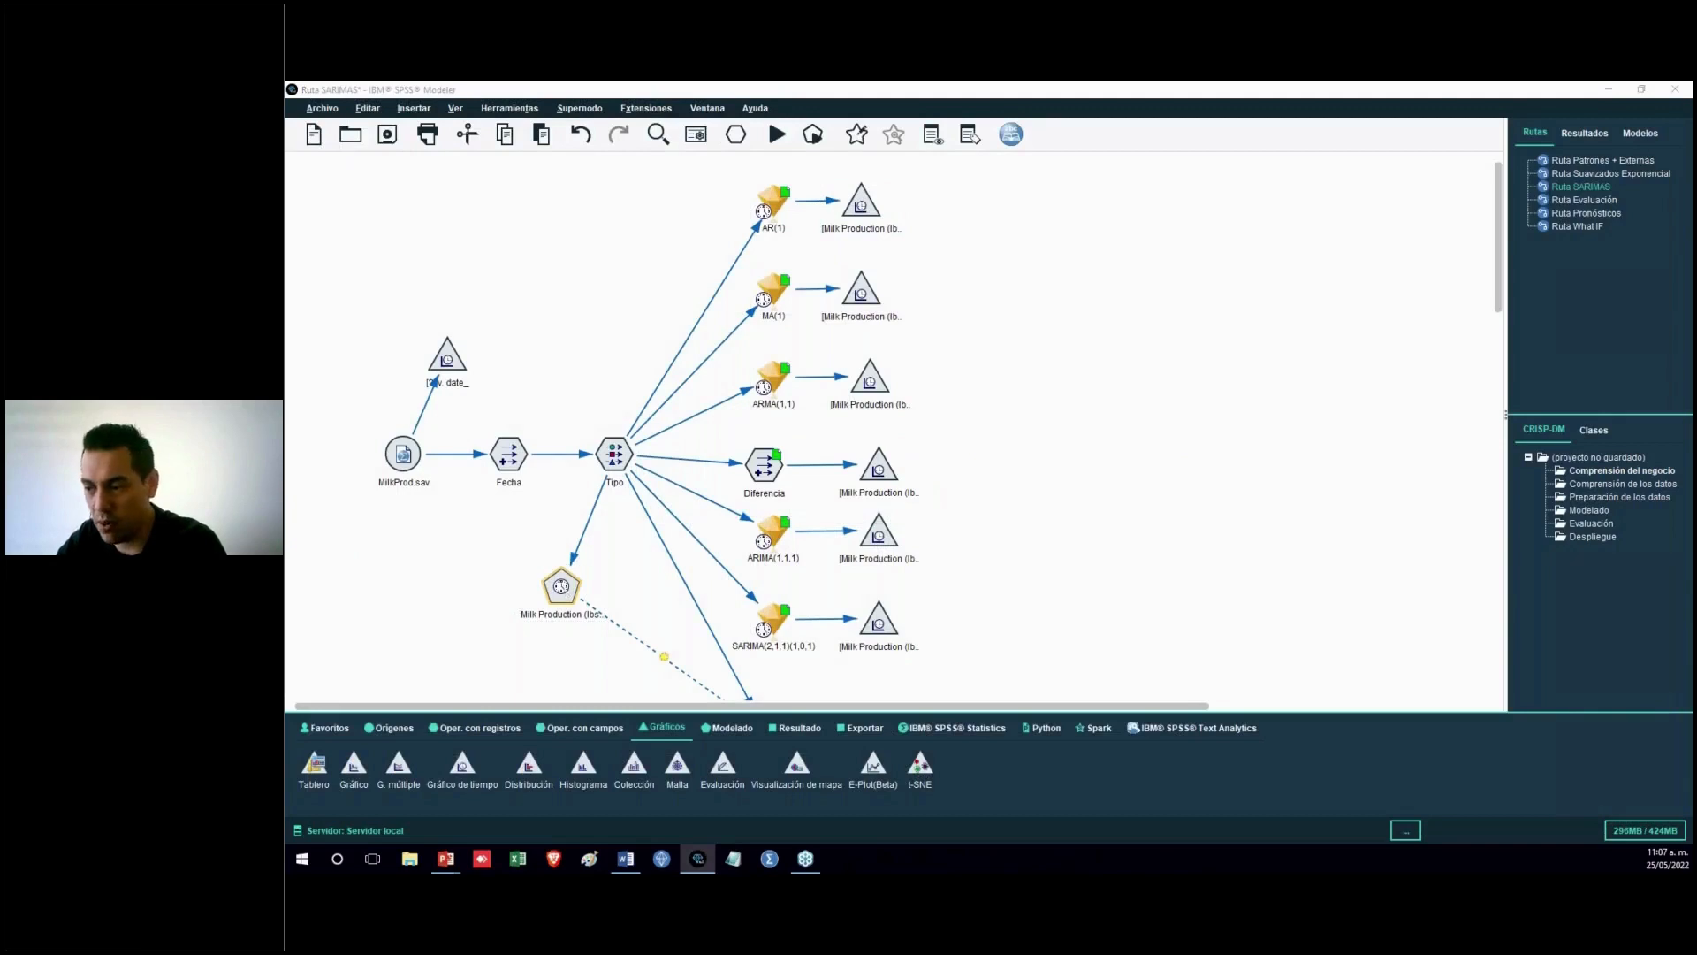
{"action": "double_click", "coordinate": [1171, 301]}
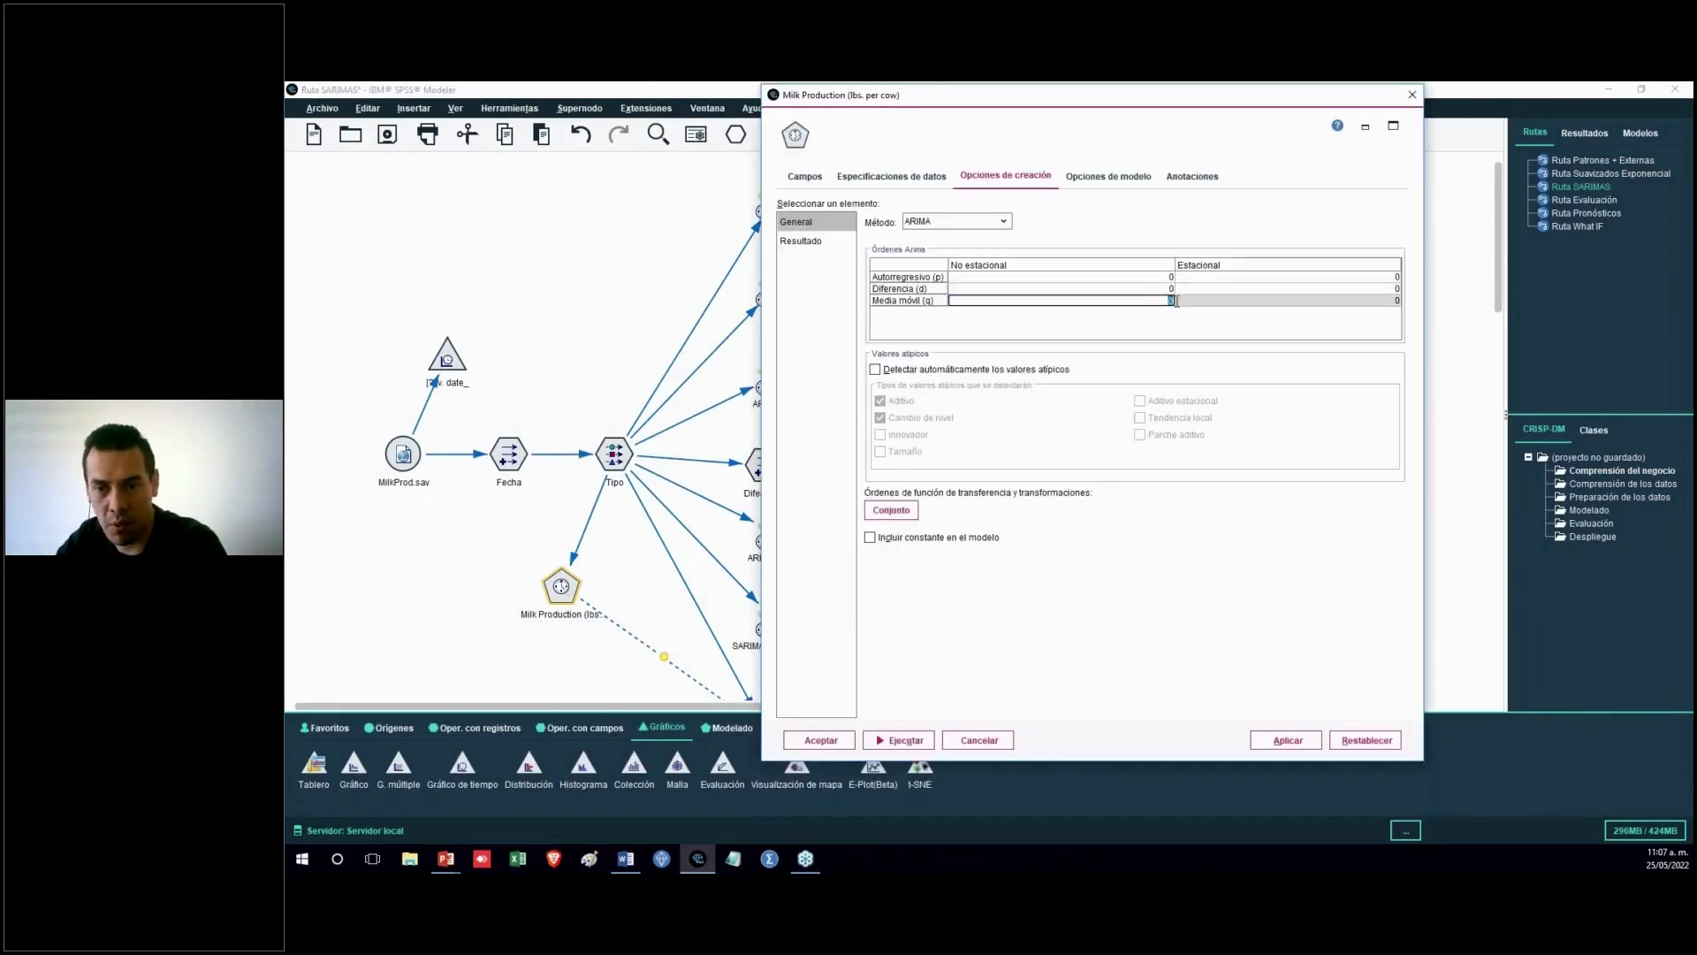
{"action": "type", "text": "1"}
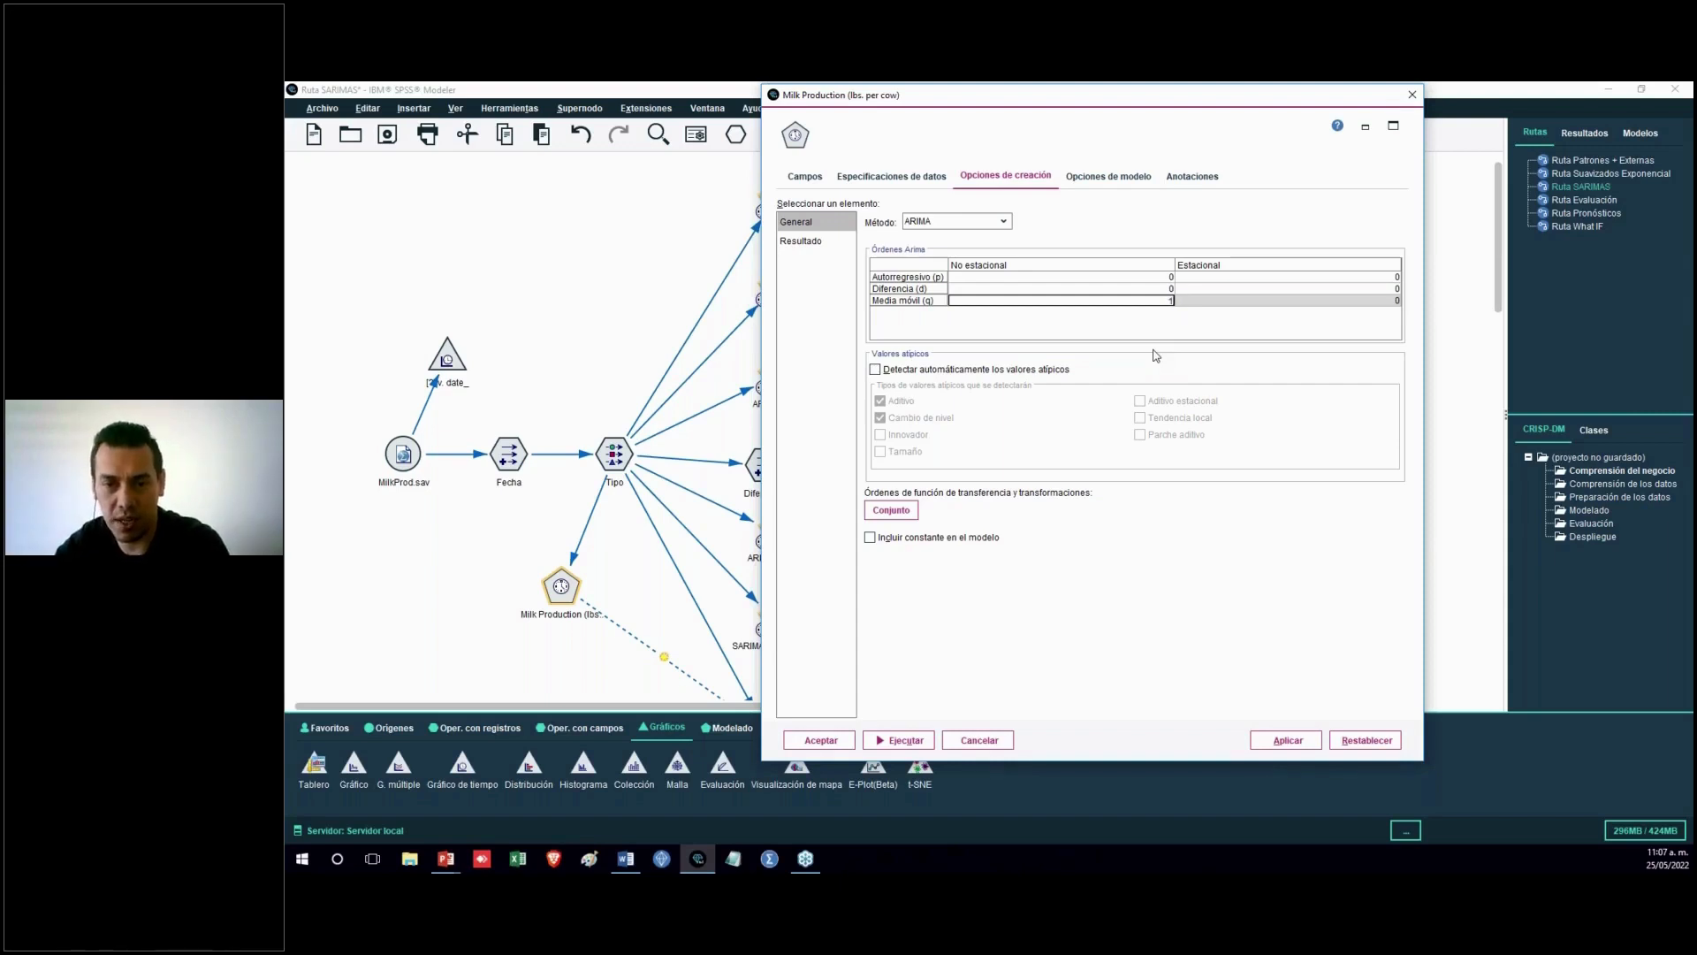
{"action": "left_click_drag", "start_coordinate": [1185, 101], "coordinate": [1427, 135]}
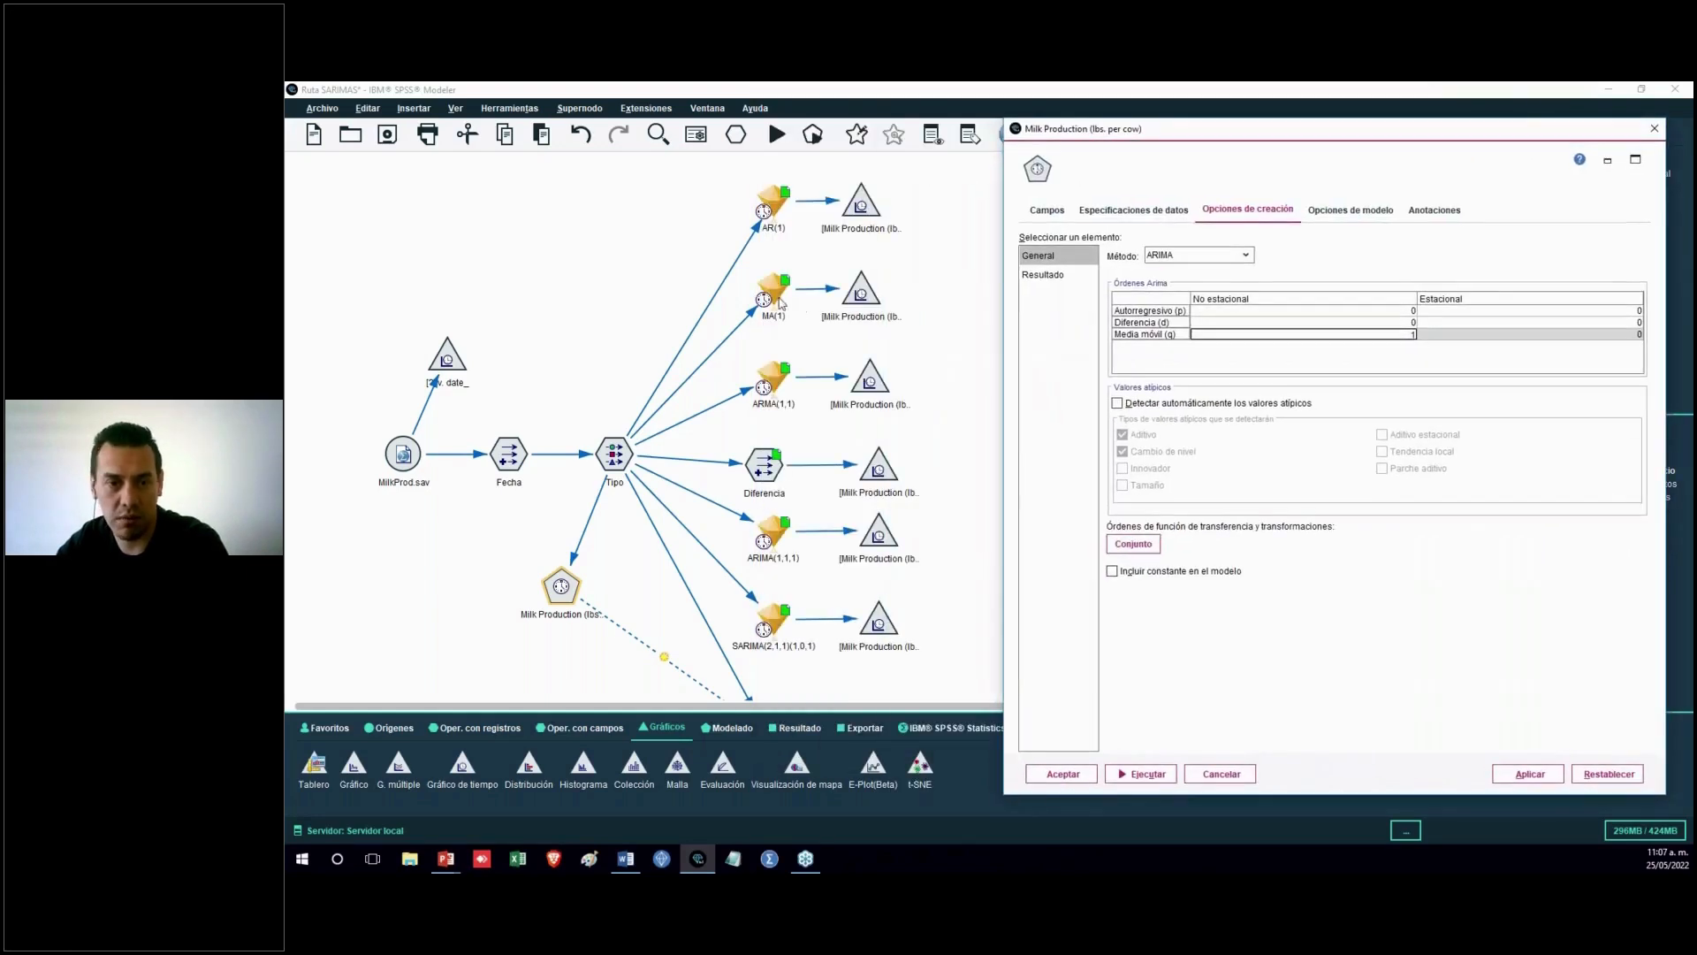
Run the time plot attached to the MA(1) model
{"action": "right_click", "coordinate": [863, 294]}
{"action": "left_click", "coordinate": [861, 523]}
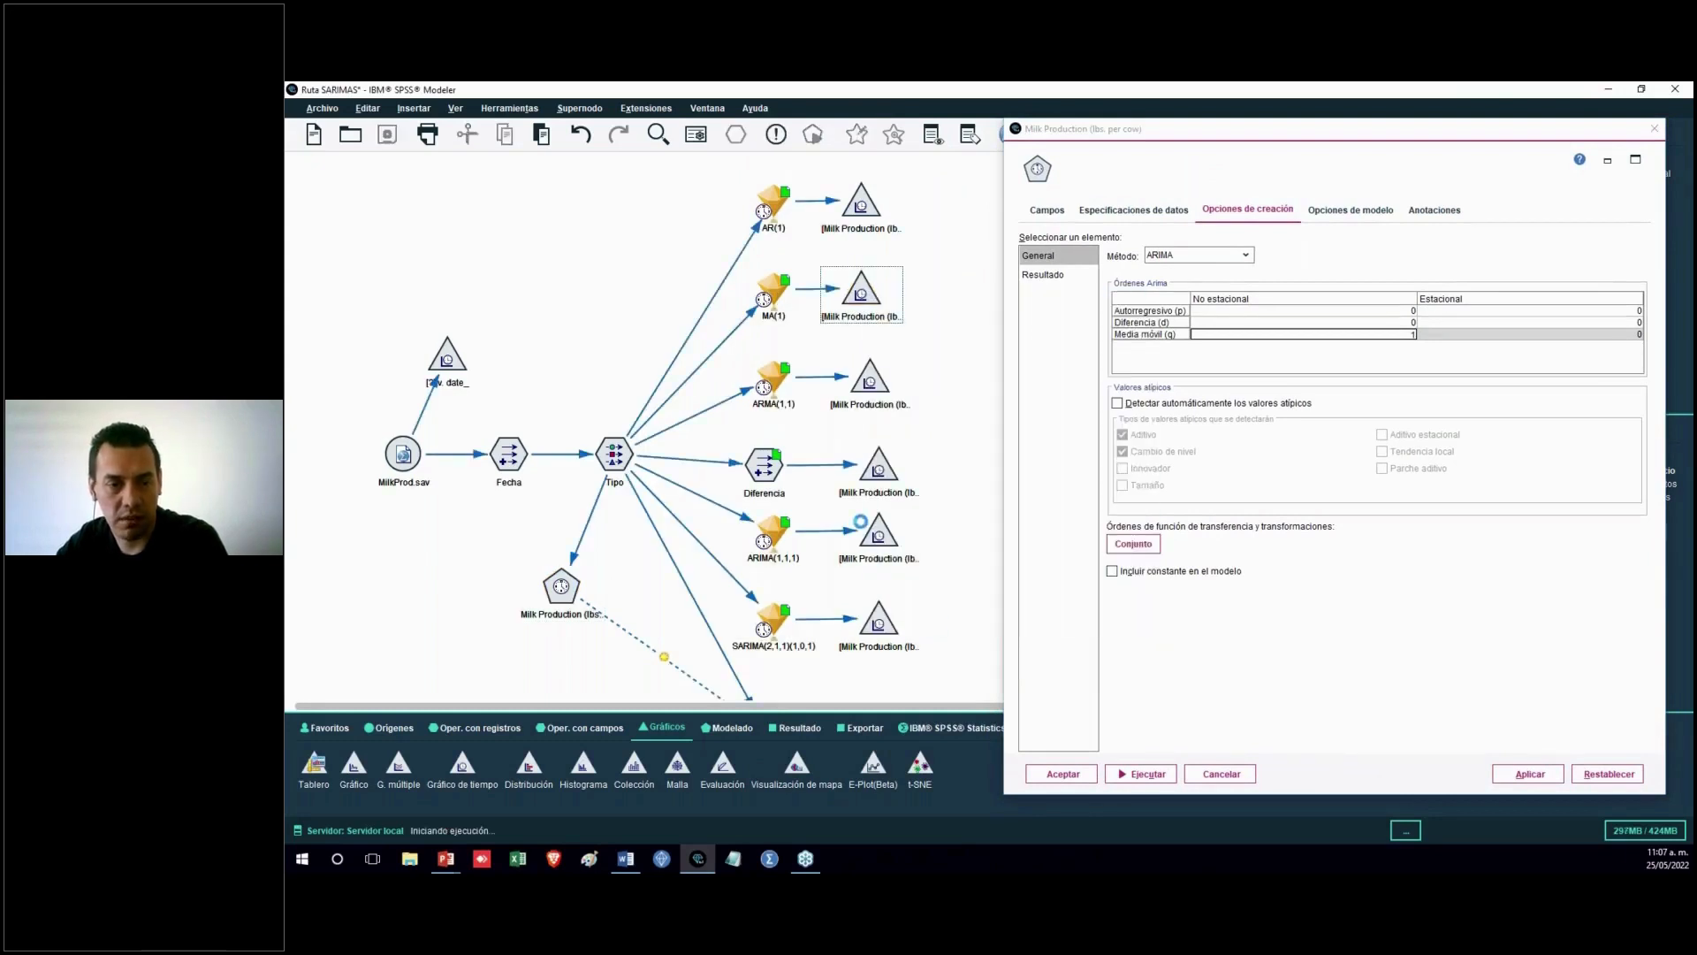
{"action": "left_click", "coordinate": [645, 90]}
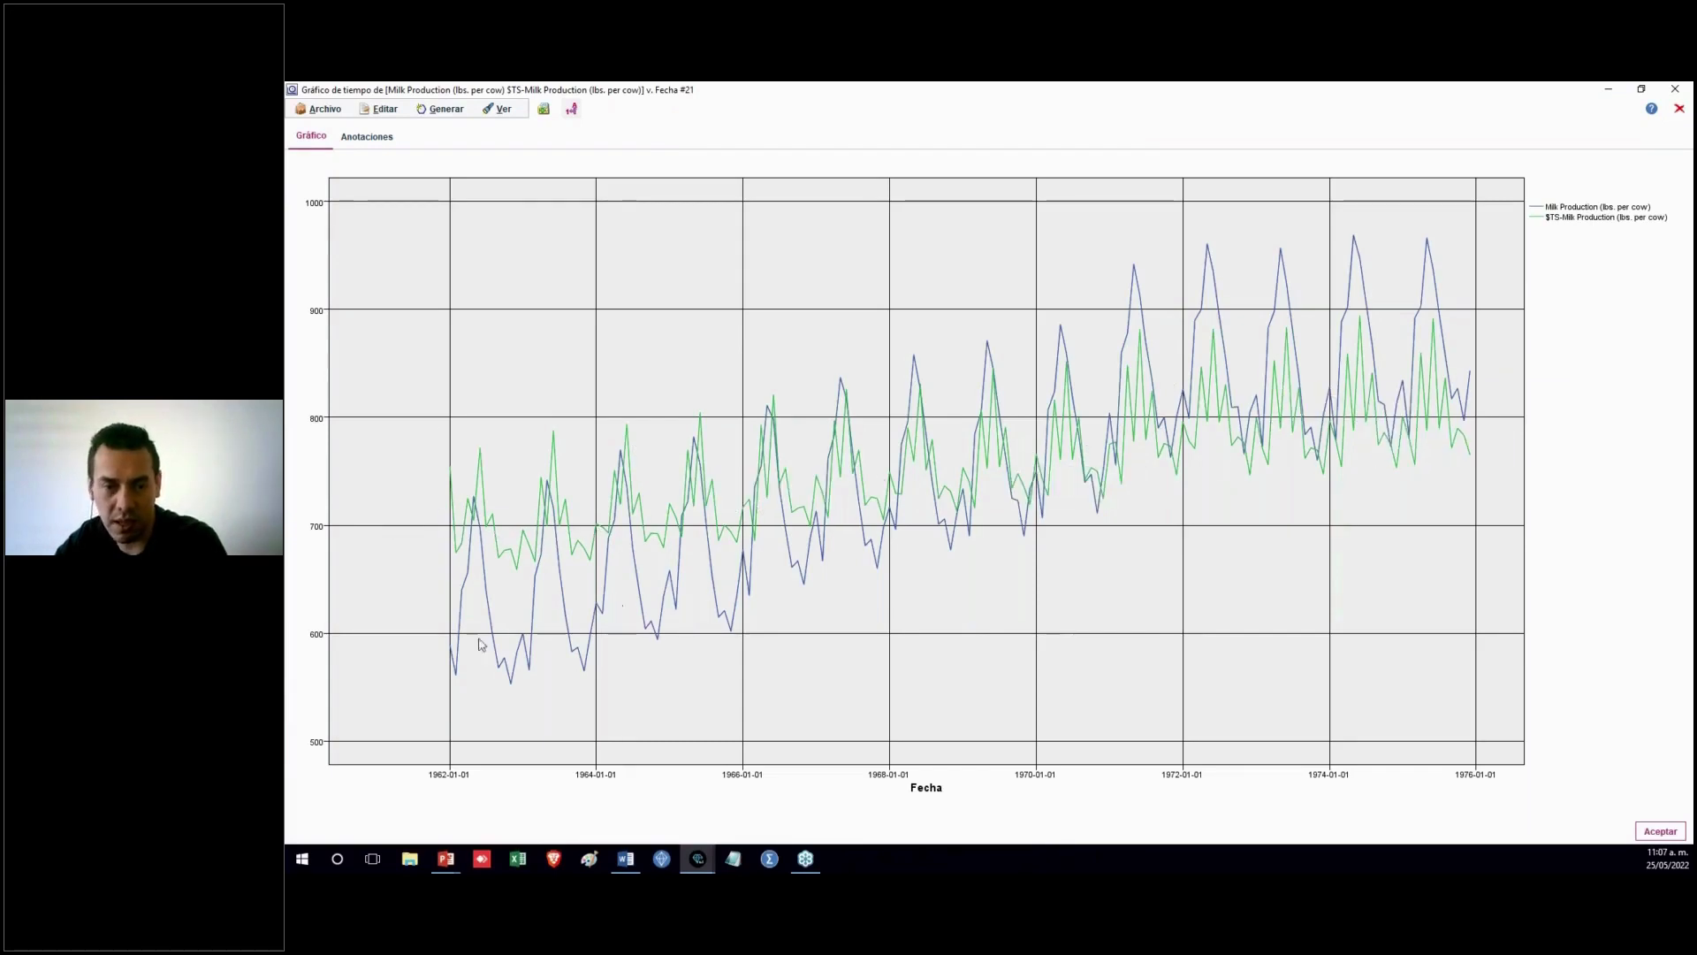
Close the MA(1) plot without saving and set the non-seasonal autoregressive order to 1 in the ARIMA node
{"action": "left_click", "coordinate": [1678, 109]}
{"action": "left_click", "coordinate": [983, 489]}
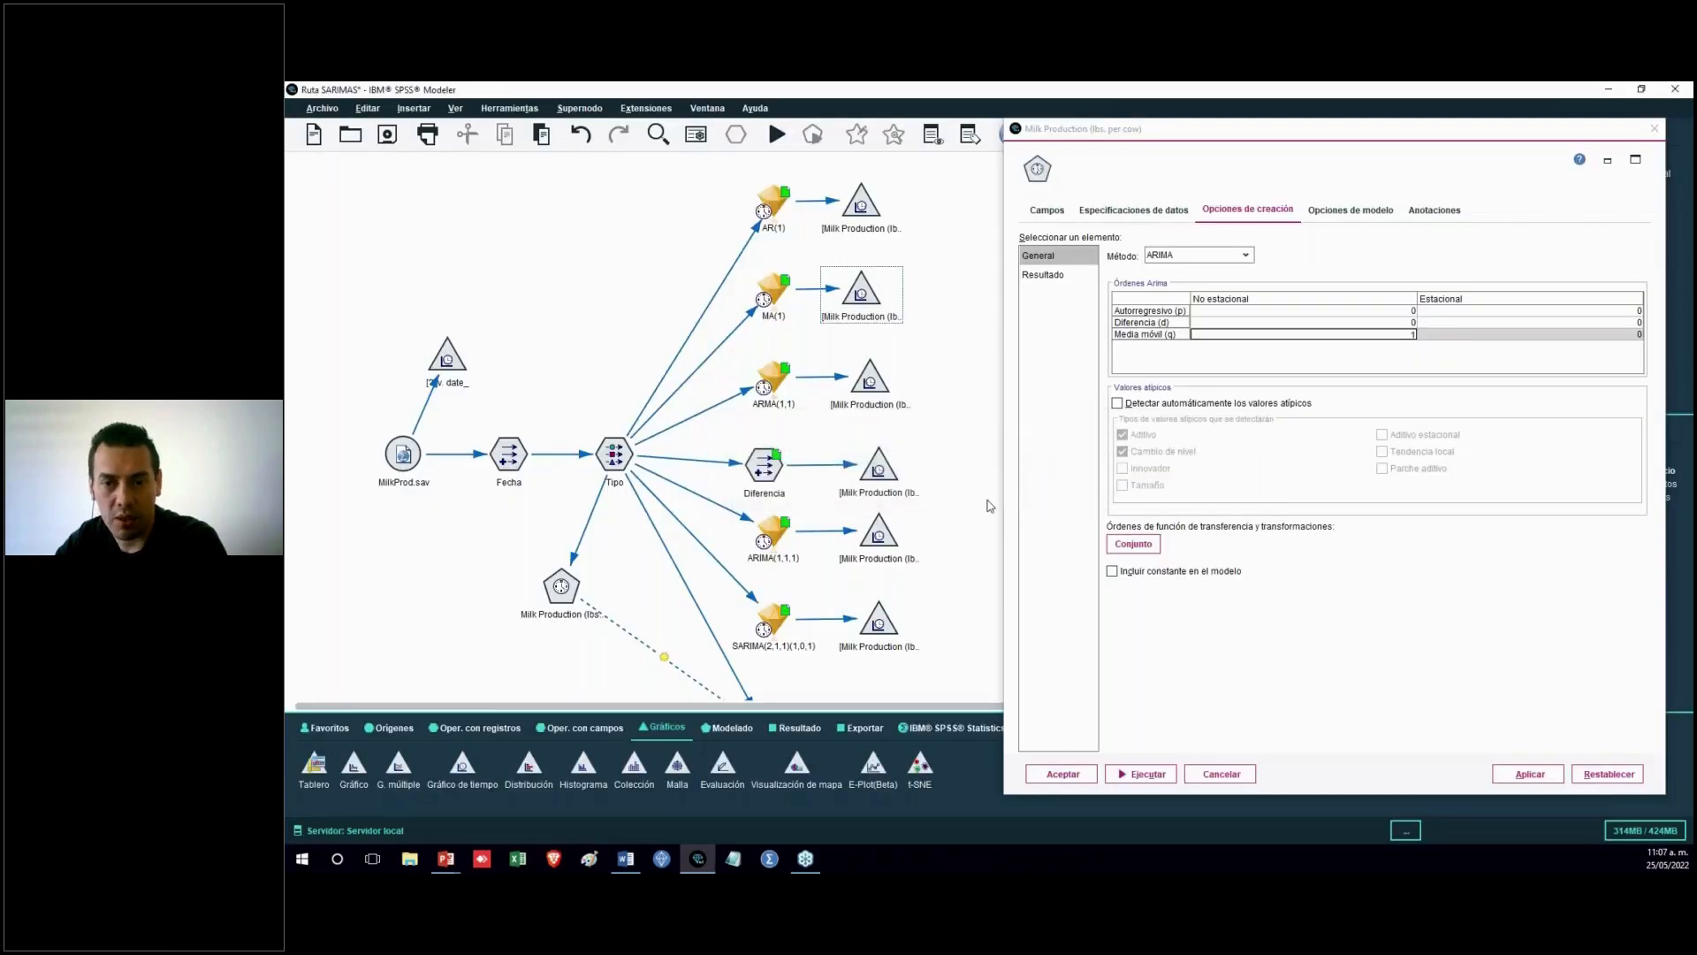
{"action": "left_click", "coordinate": [1395, 309]}
{"action": "type", "text": "1"}
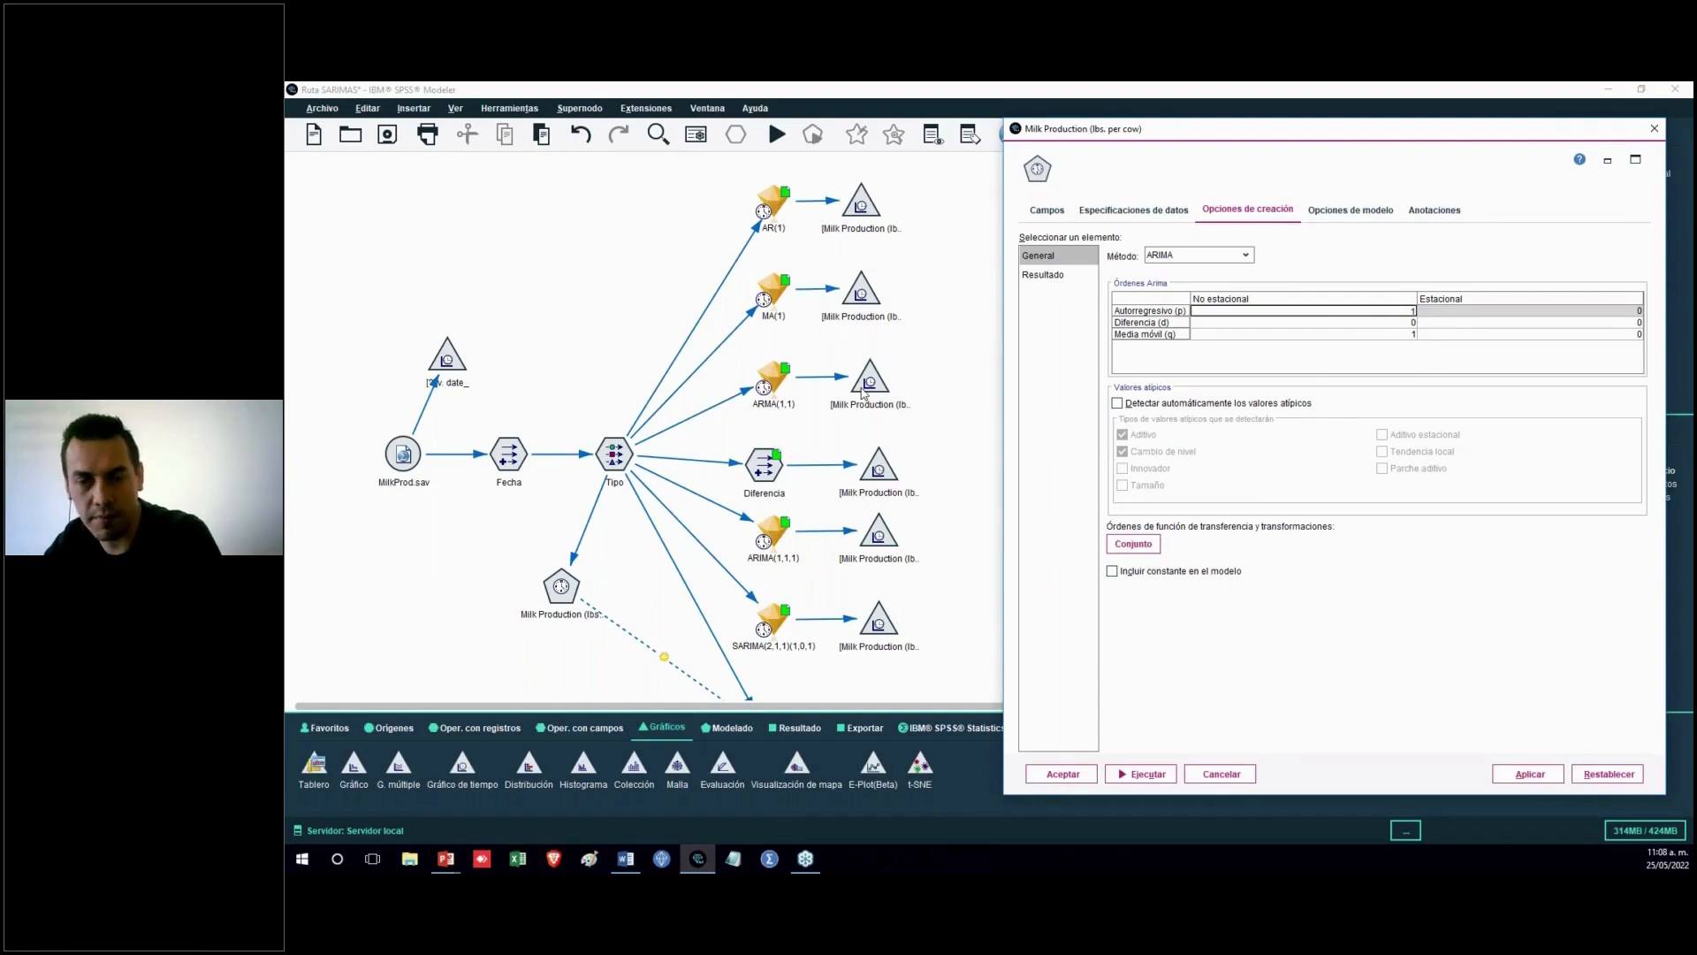
Run the time plot attached to the ARMA(1,1) model and maximize it
{"action": "key", "text": "alt+Tab"}
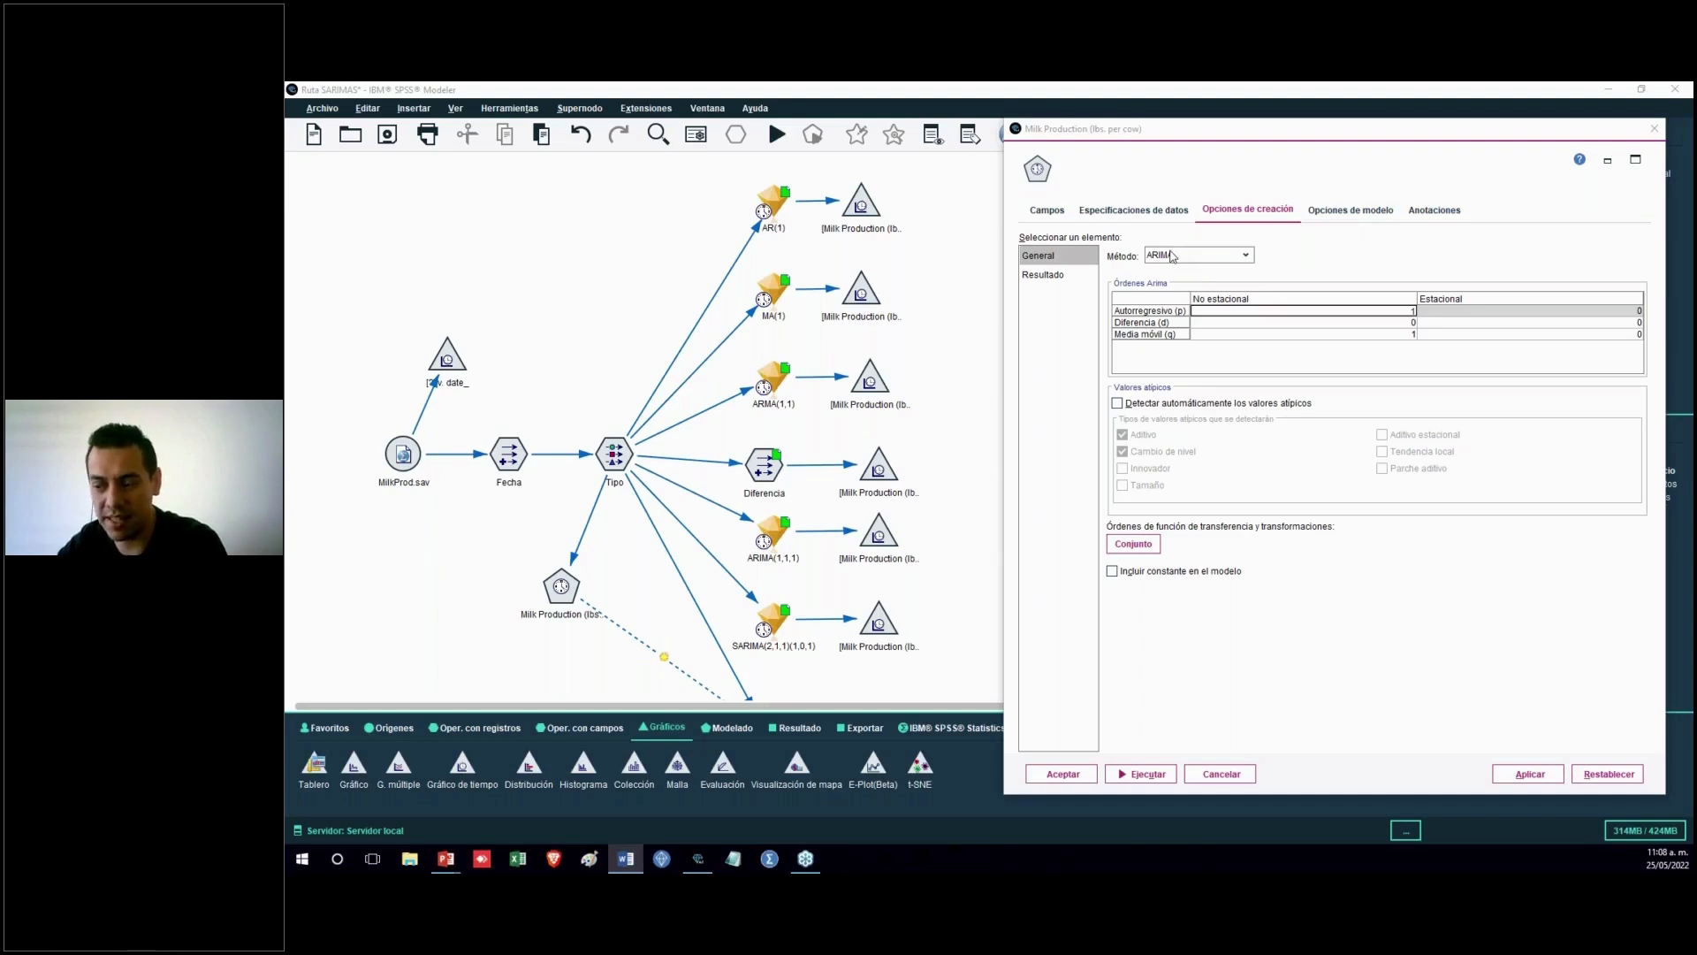
{"action": "right_click", "coordinate": [874, 388]}
{"action": "left_click", "coordinate": [974, 717]}
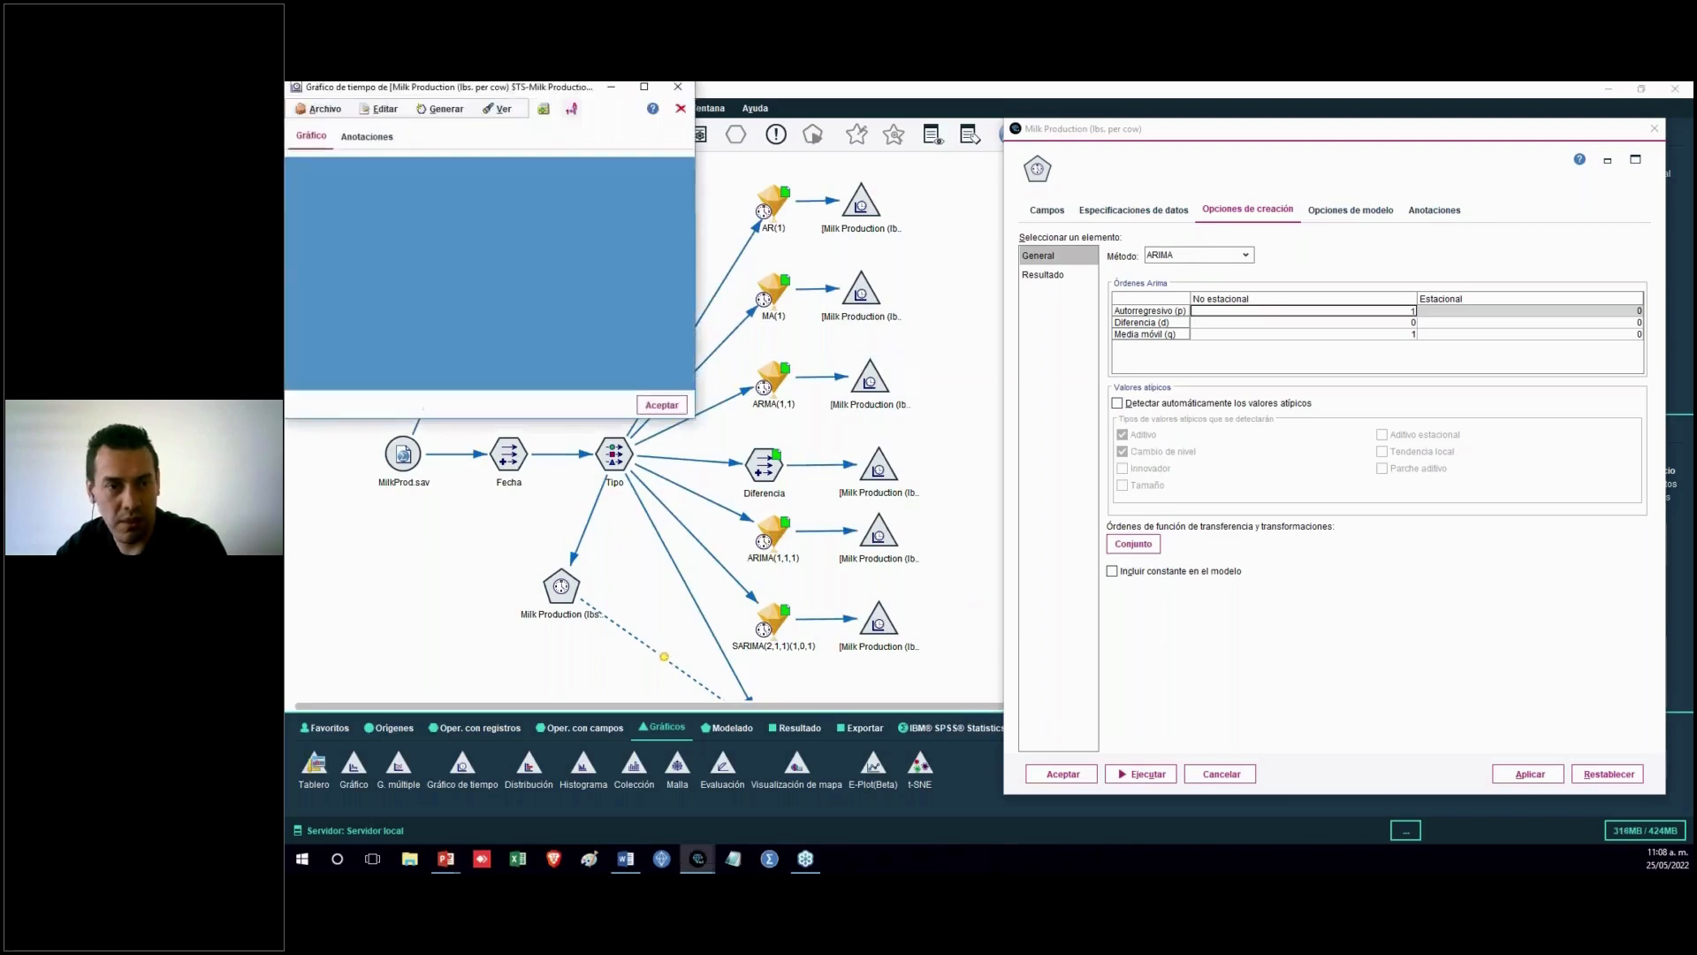
{"action": "left_click", "coordinate": [647, 90]}
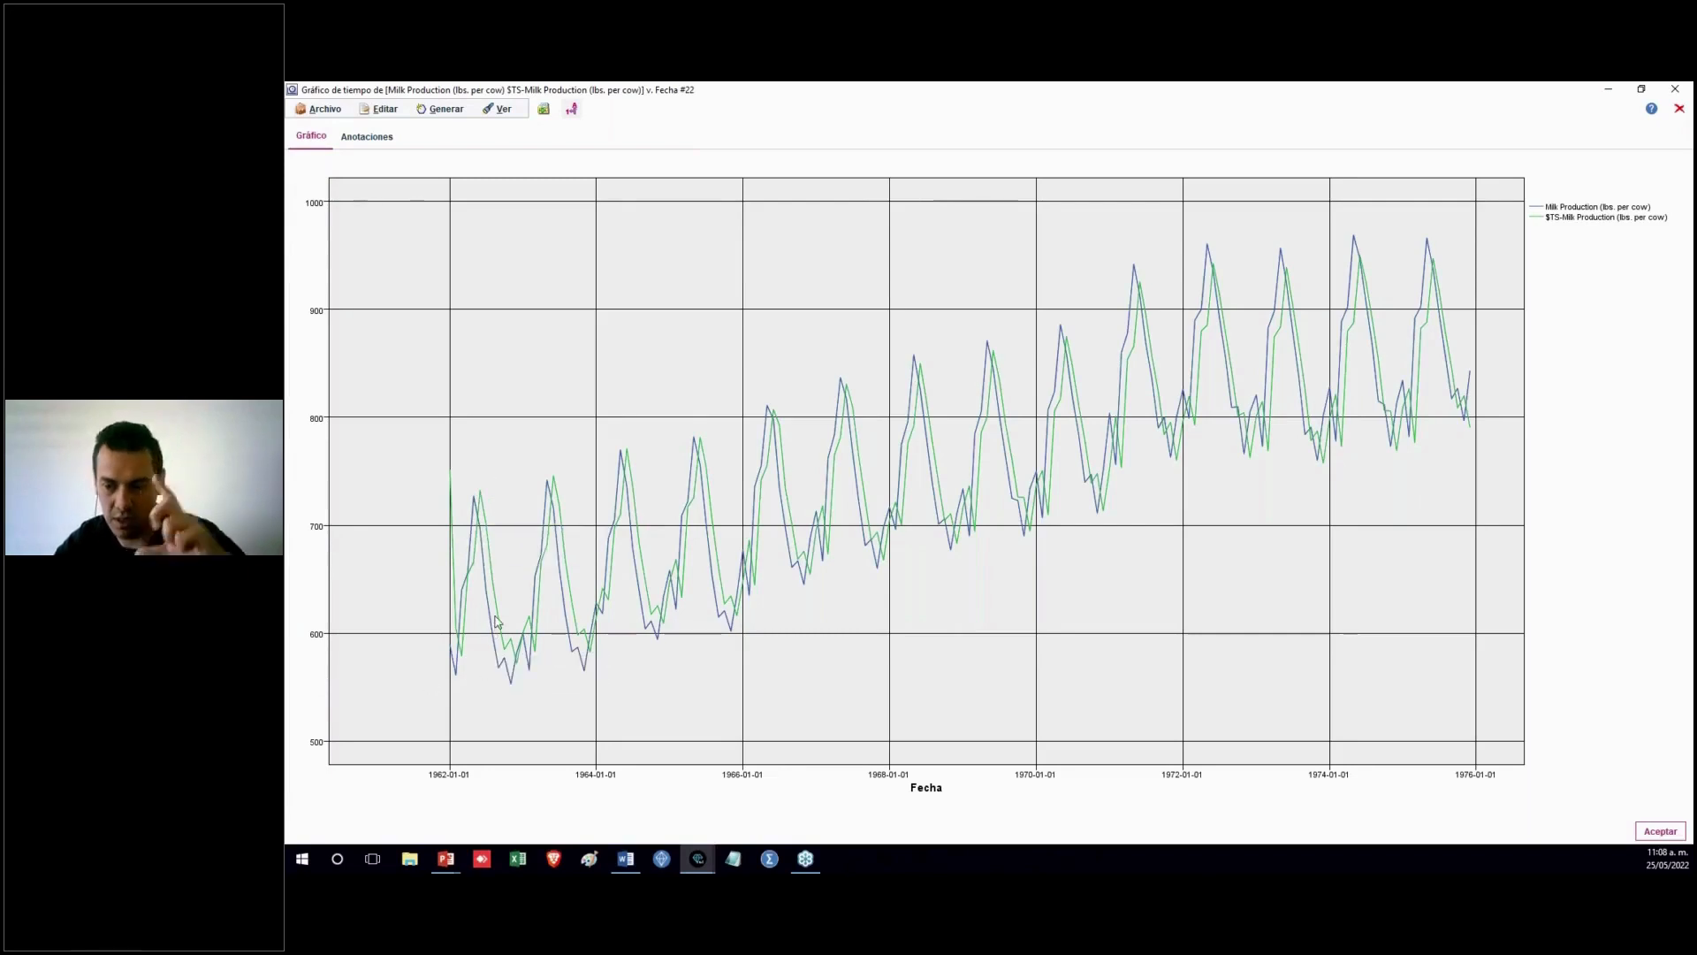
{"action": "mouse_move", "coordinate": [501, 624]}
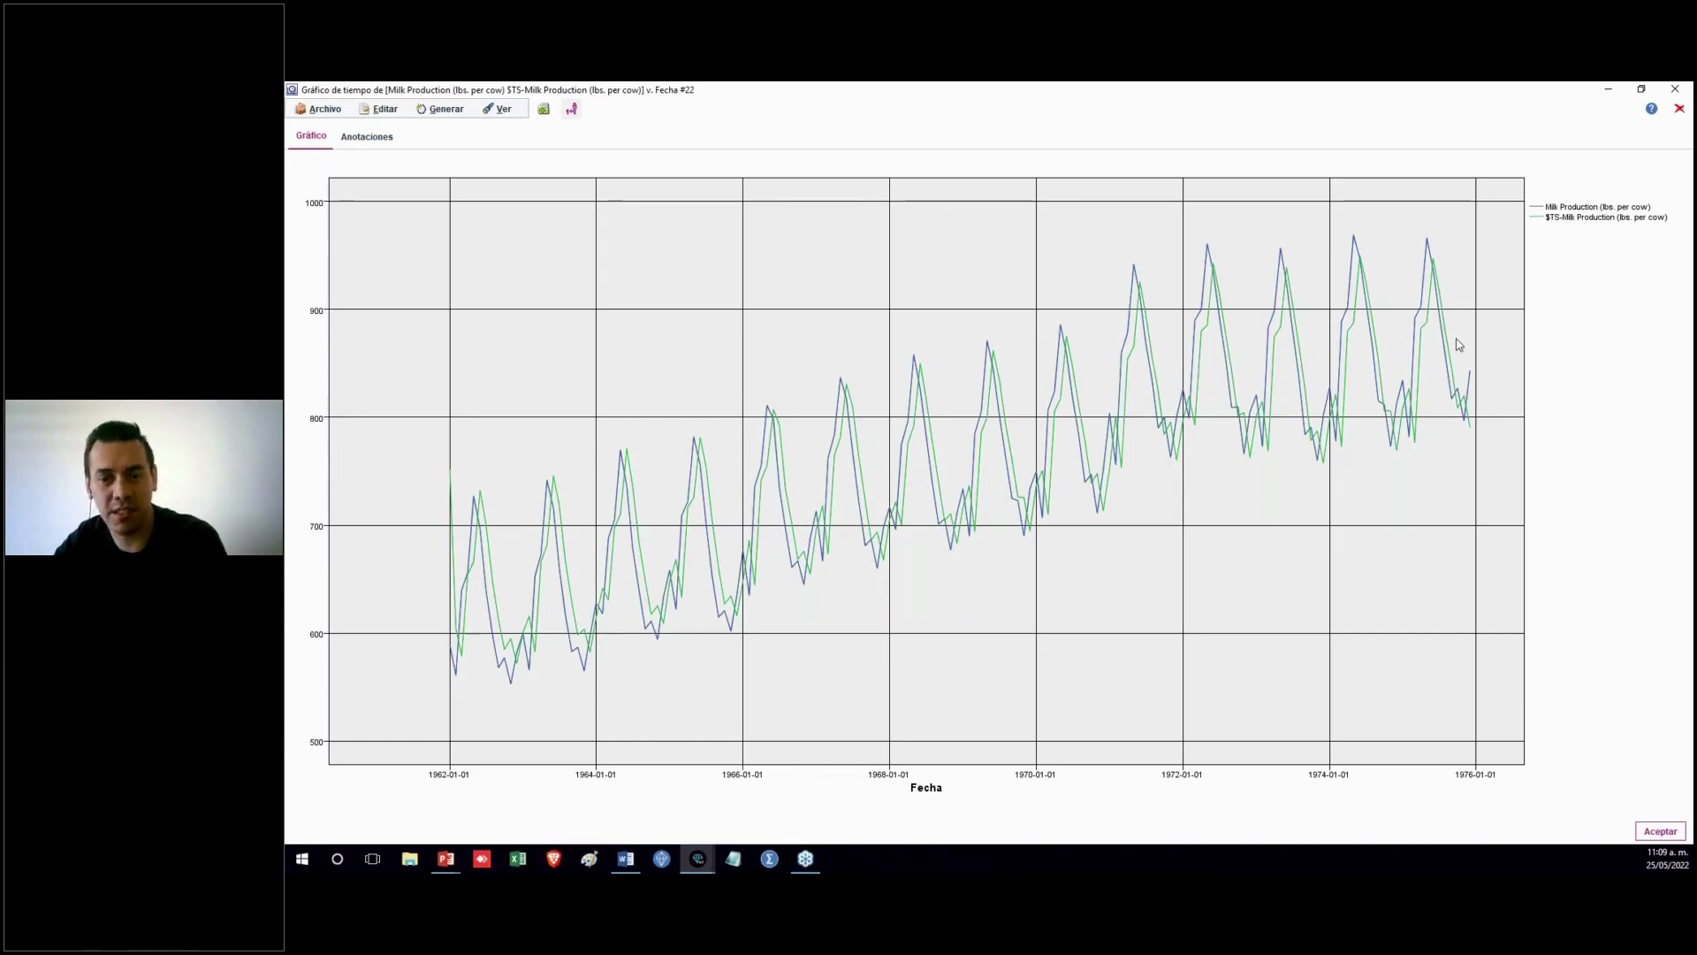
Close the plot without saving, open the Diferencia derive node to review its formula, and cancel
{"action": "left_click", "coordinate": [1679, 111]}
{"action": "left_click", "coordinate": [977, 491]}
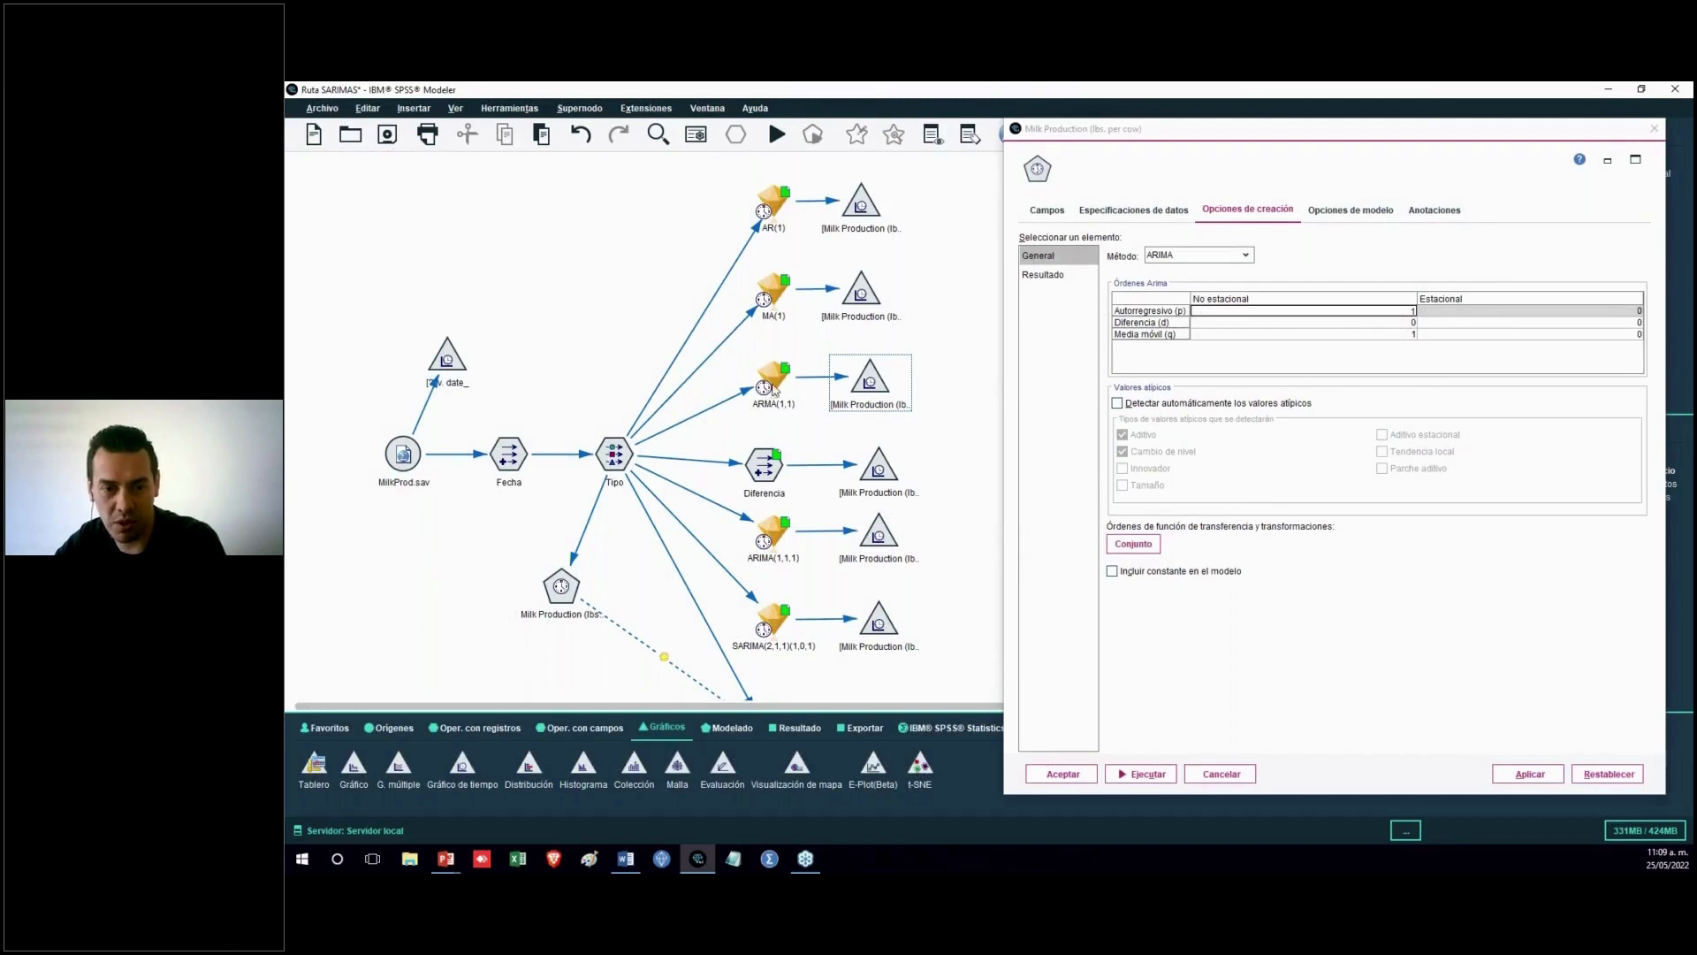
{"action": "left_click", "coordinate": [767, 481]}
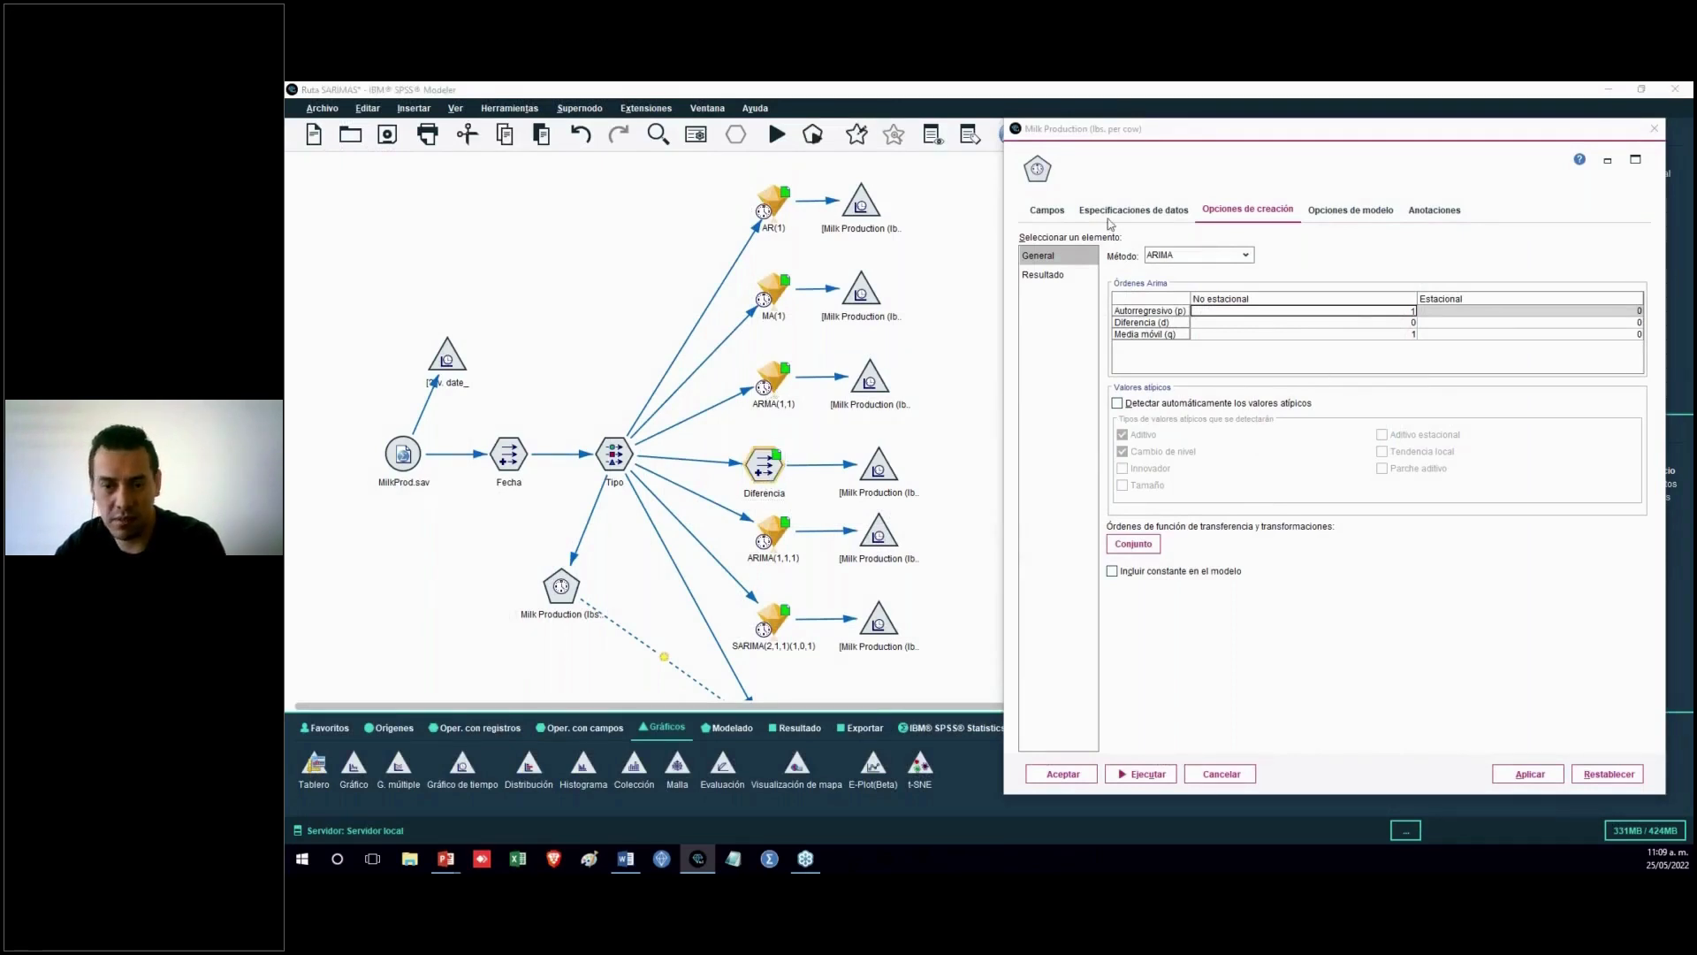
{"action": "double_click", "coordinate": [764, 464]}
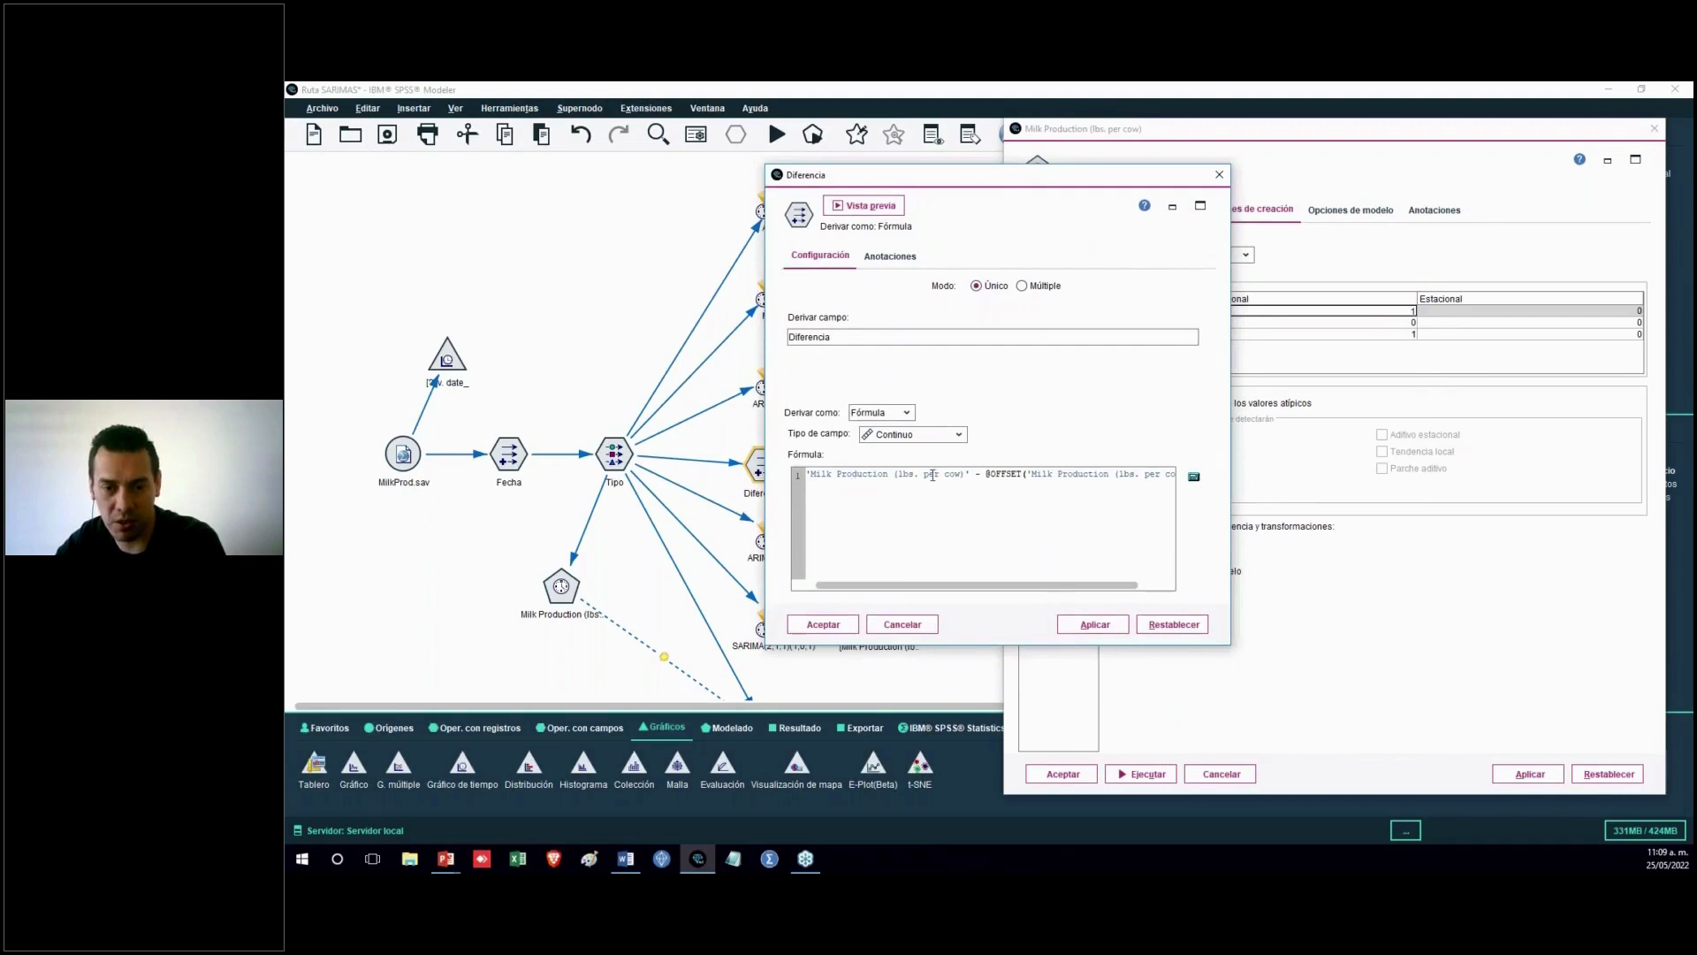
{"action": "left_click", "coordinate": [902, 624]}
Run the time plot attached to the Diferencia node
{"action": "right_click", "coordinate": [877, 469]}
{"action": "left_click", "coordinate": [959, 467]}
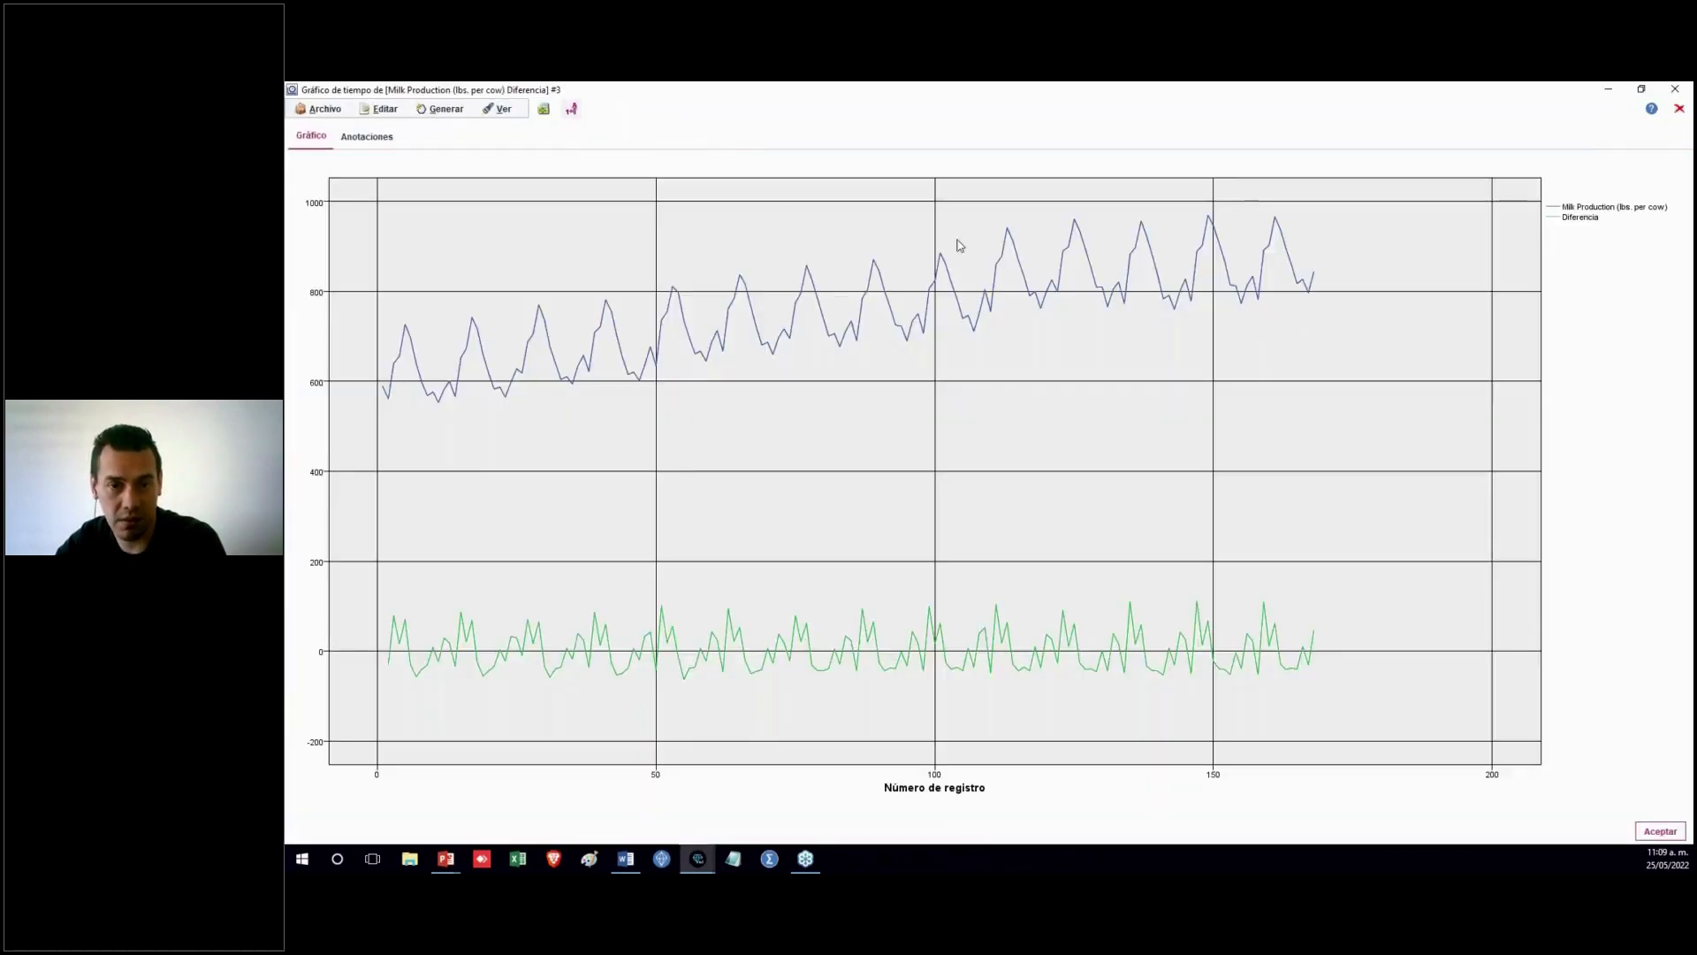
{"action": "mouse_move", "coordinate": [672, 650]}
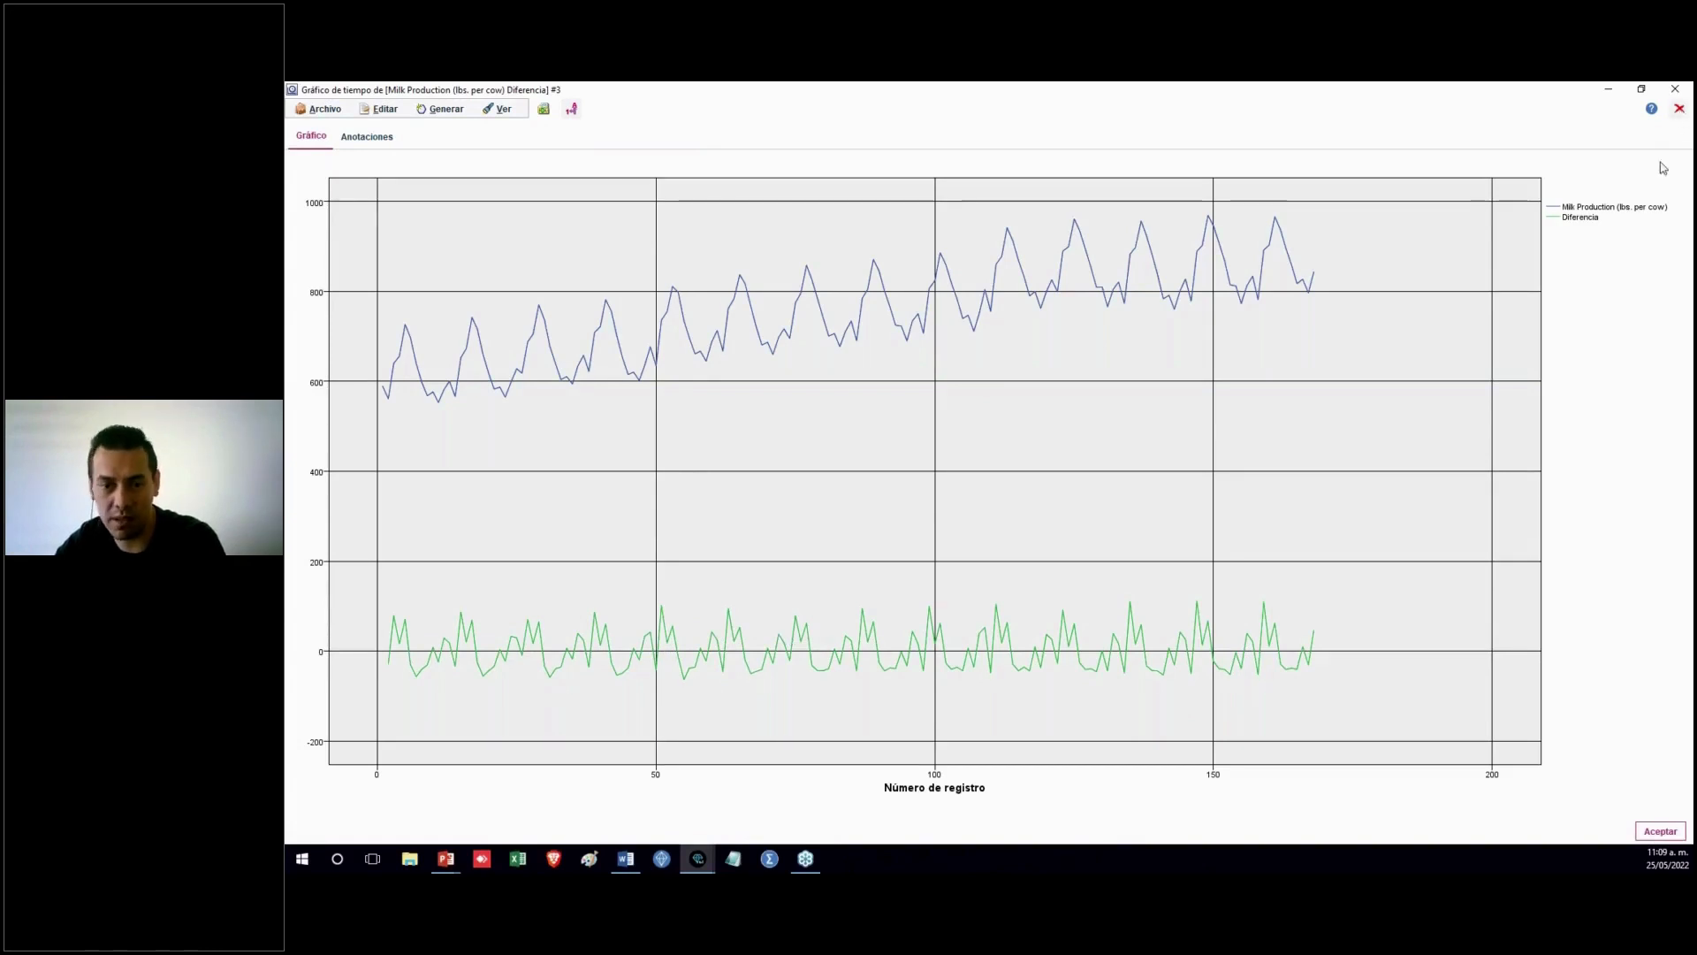
Close the plot without saving and set the non-seasonal differencing order to 1 in the ARIMA node
{"action": "left_click", "coordinate": [1679, 108]}
{"action": "left_click", "coordinate": [977, 491]}
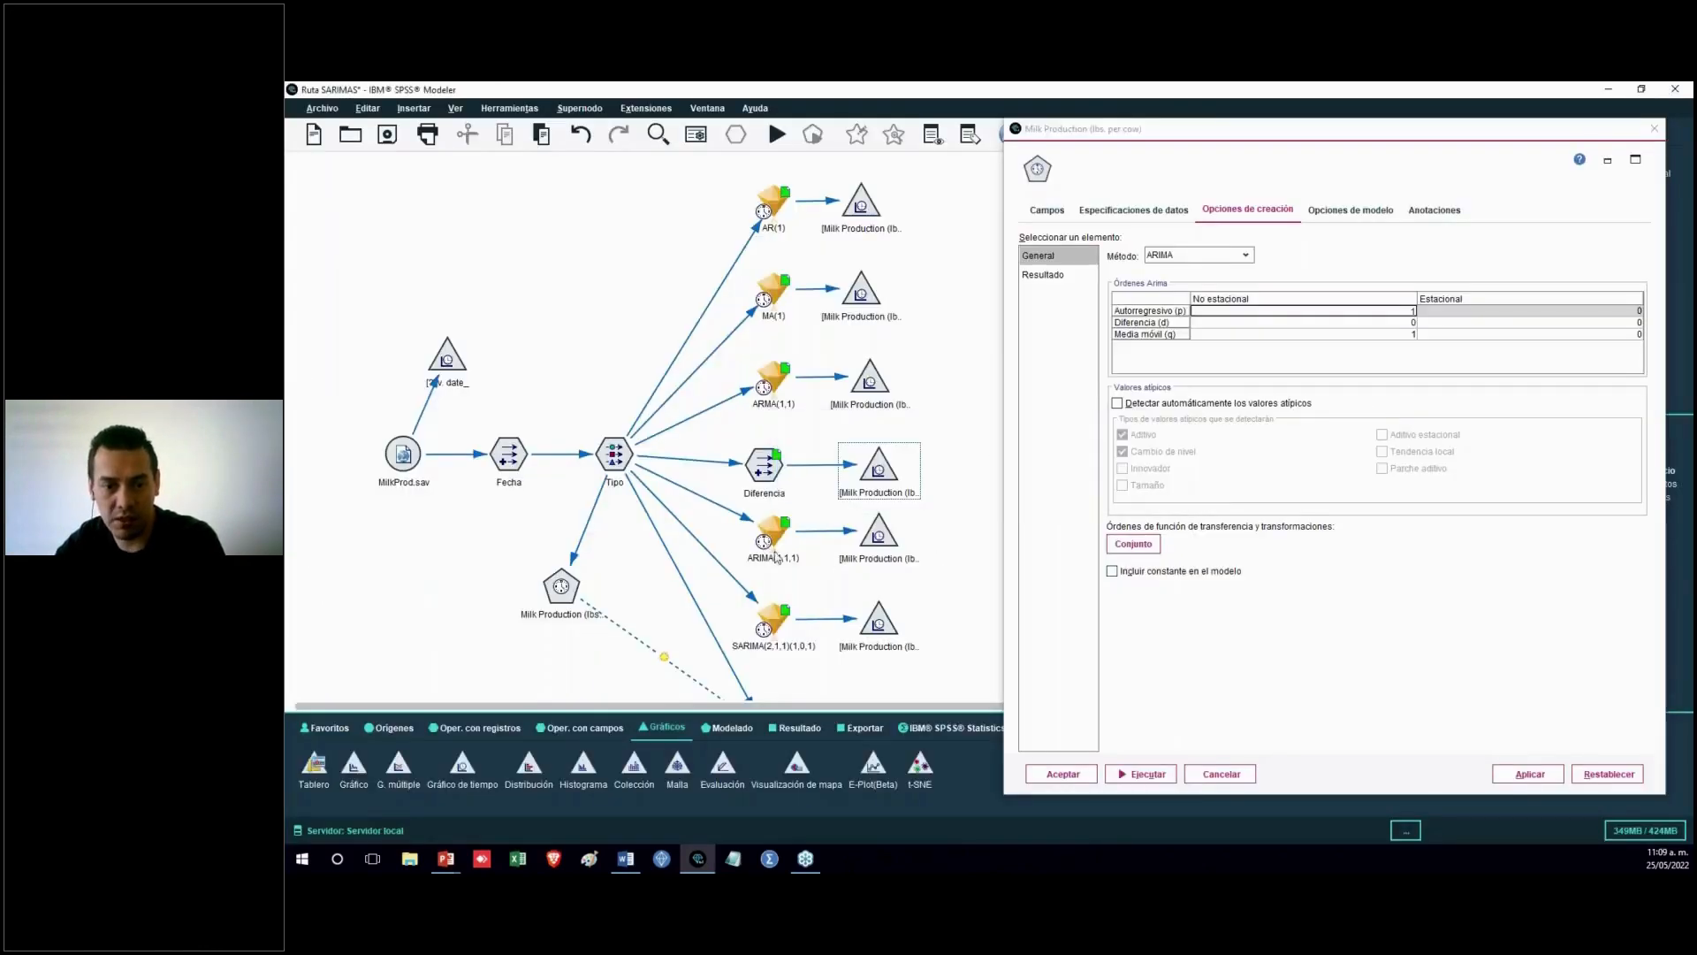
{"action": "left_click", "coordinate": [1408, 323]}
{"action": "type", "text": "1"}
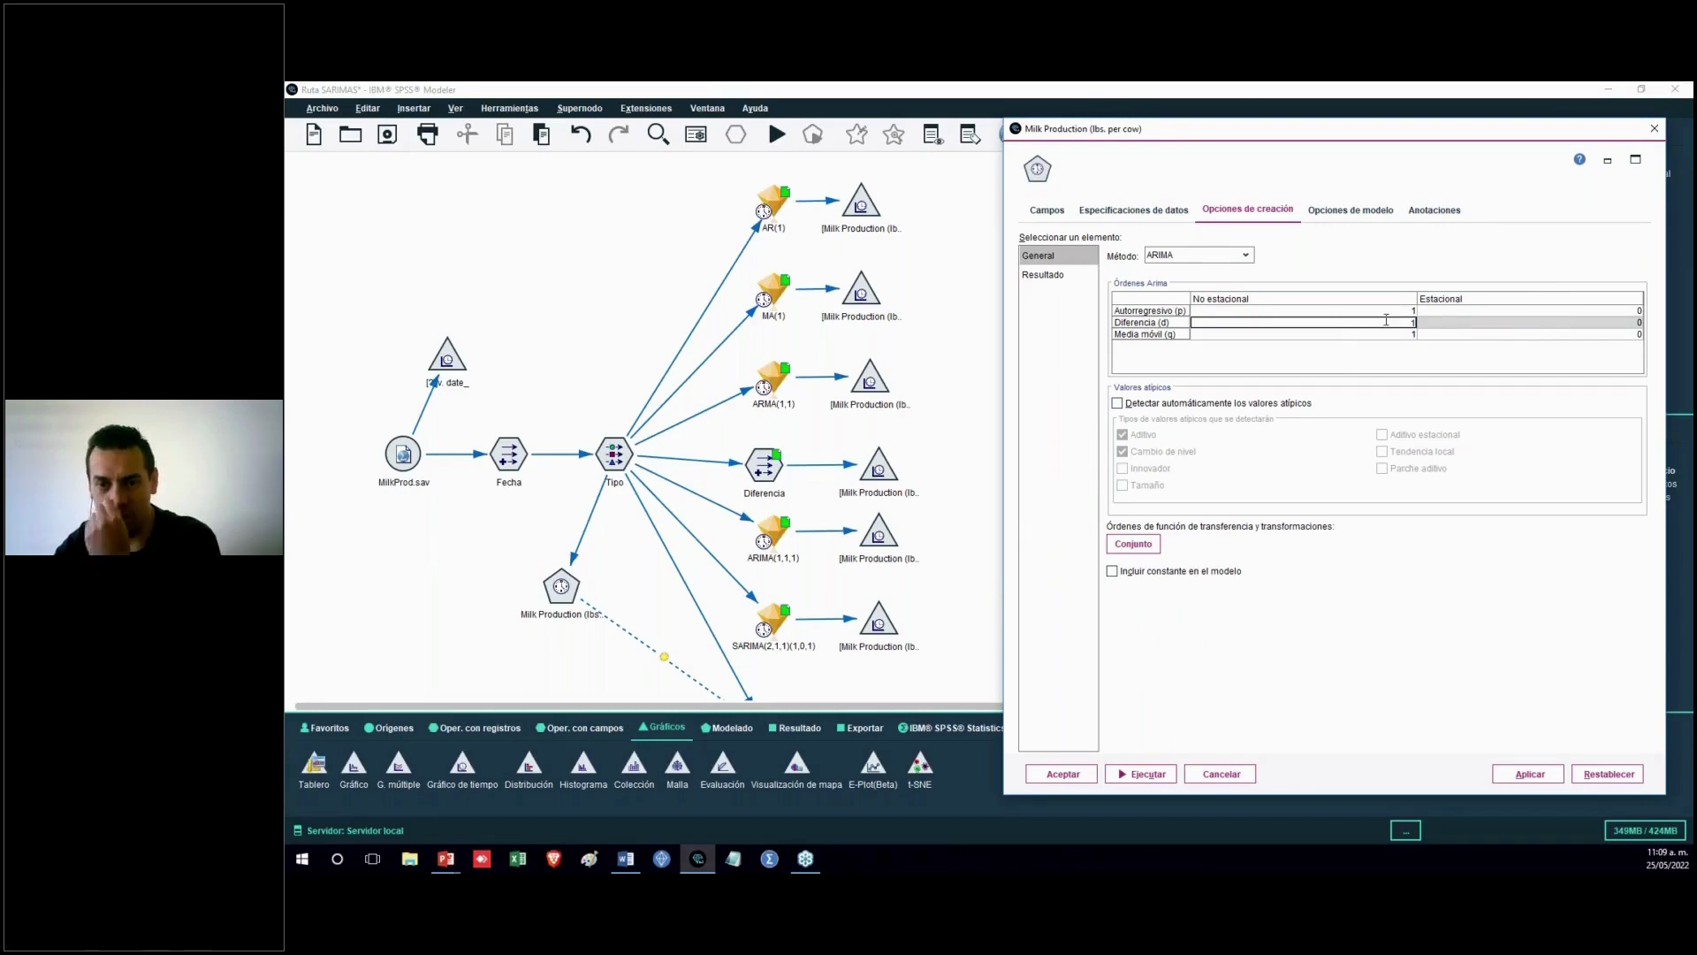
Set the seasonal autoregressive and seasonal moving average orders to 1 in the ARIMA node
{"action": "left_click", "coordinate": [1571, 311]}
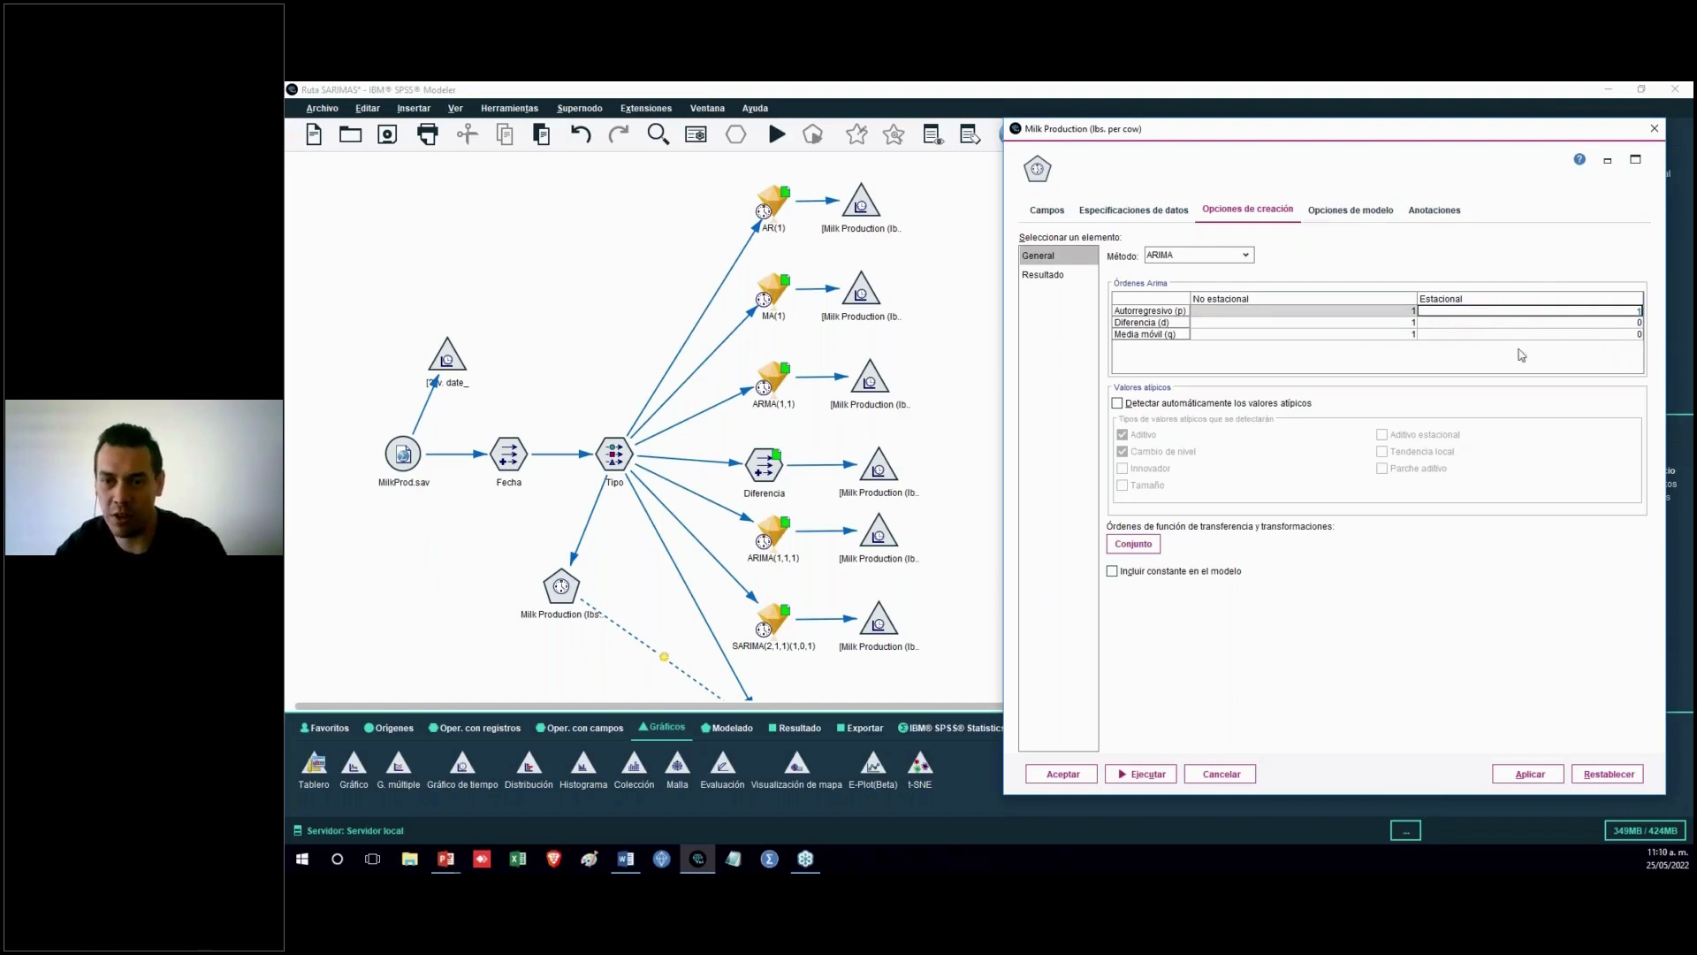
{"action": "left_click", "coordinate": [1407, 313]}
{"action": "left_click", "coordinate": [1410, 323]}
{"action": "left_click", "coordinate": [1410, 312]}
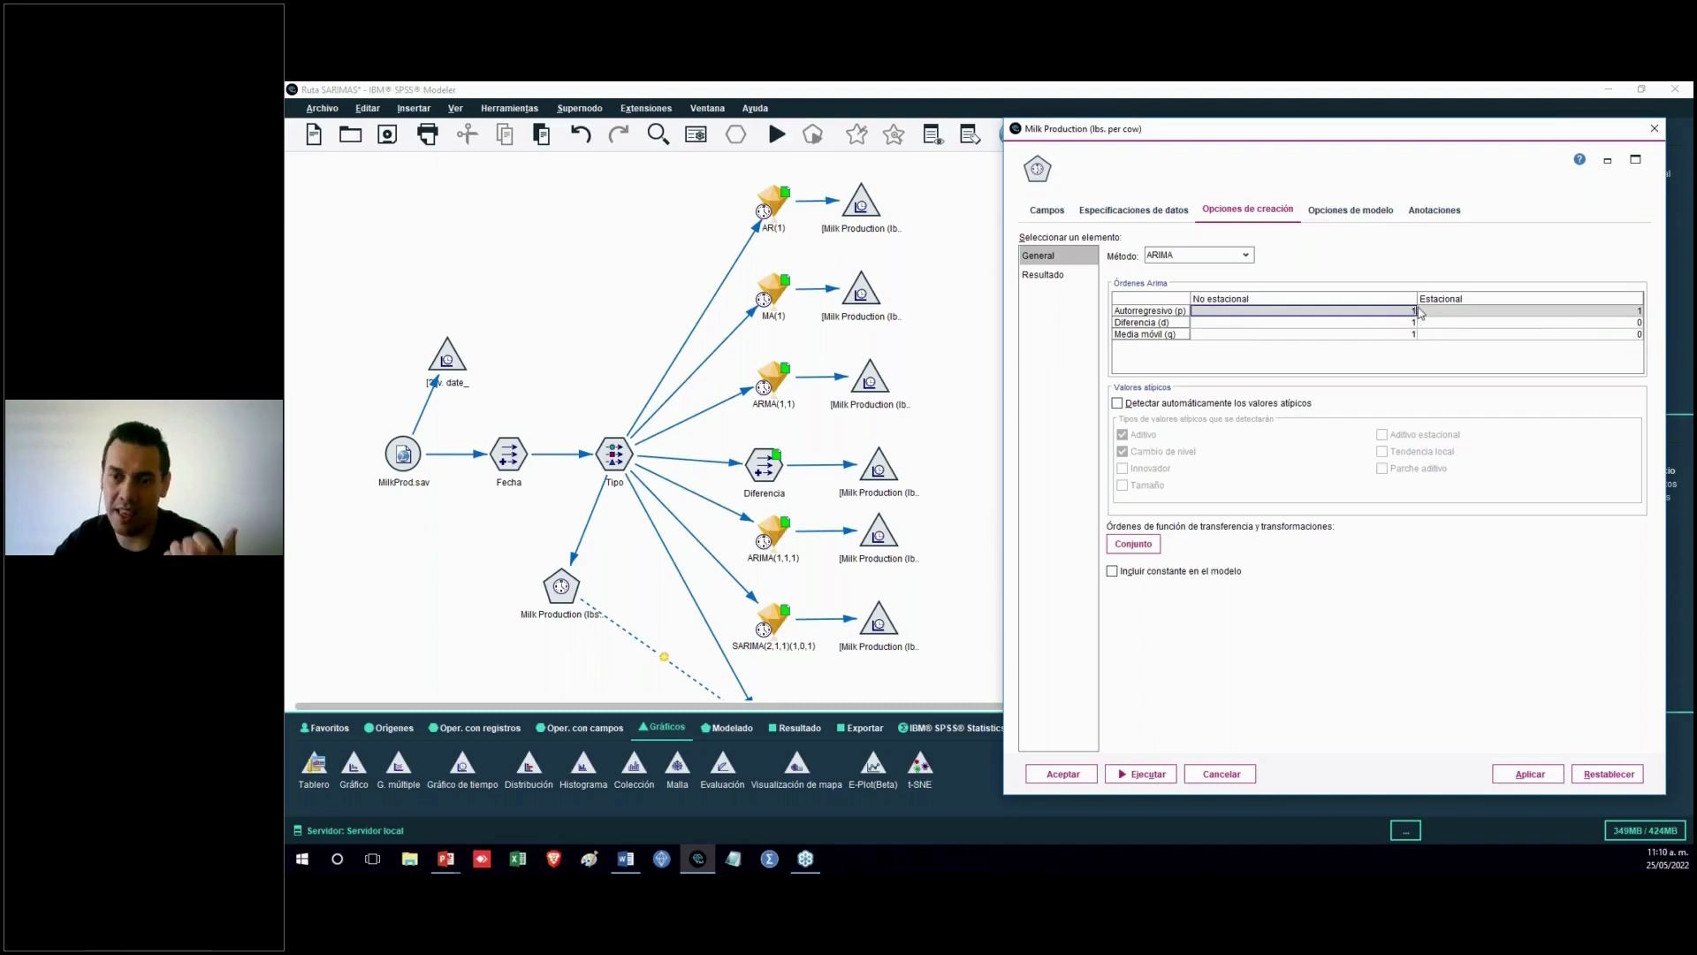
{"action": "left_click", "coordinate": [1412, 335]}
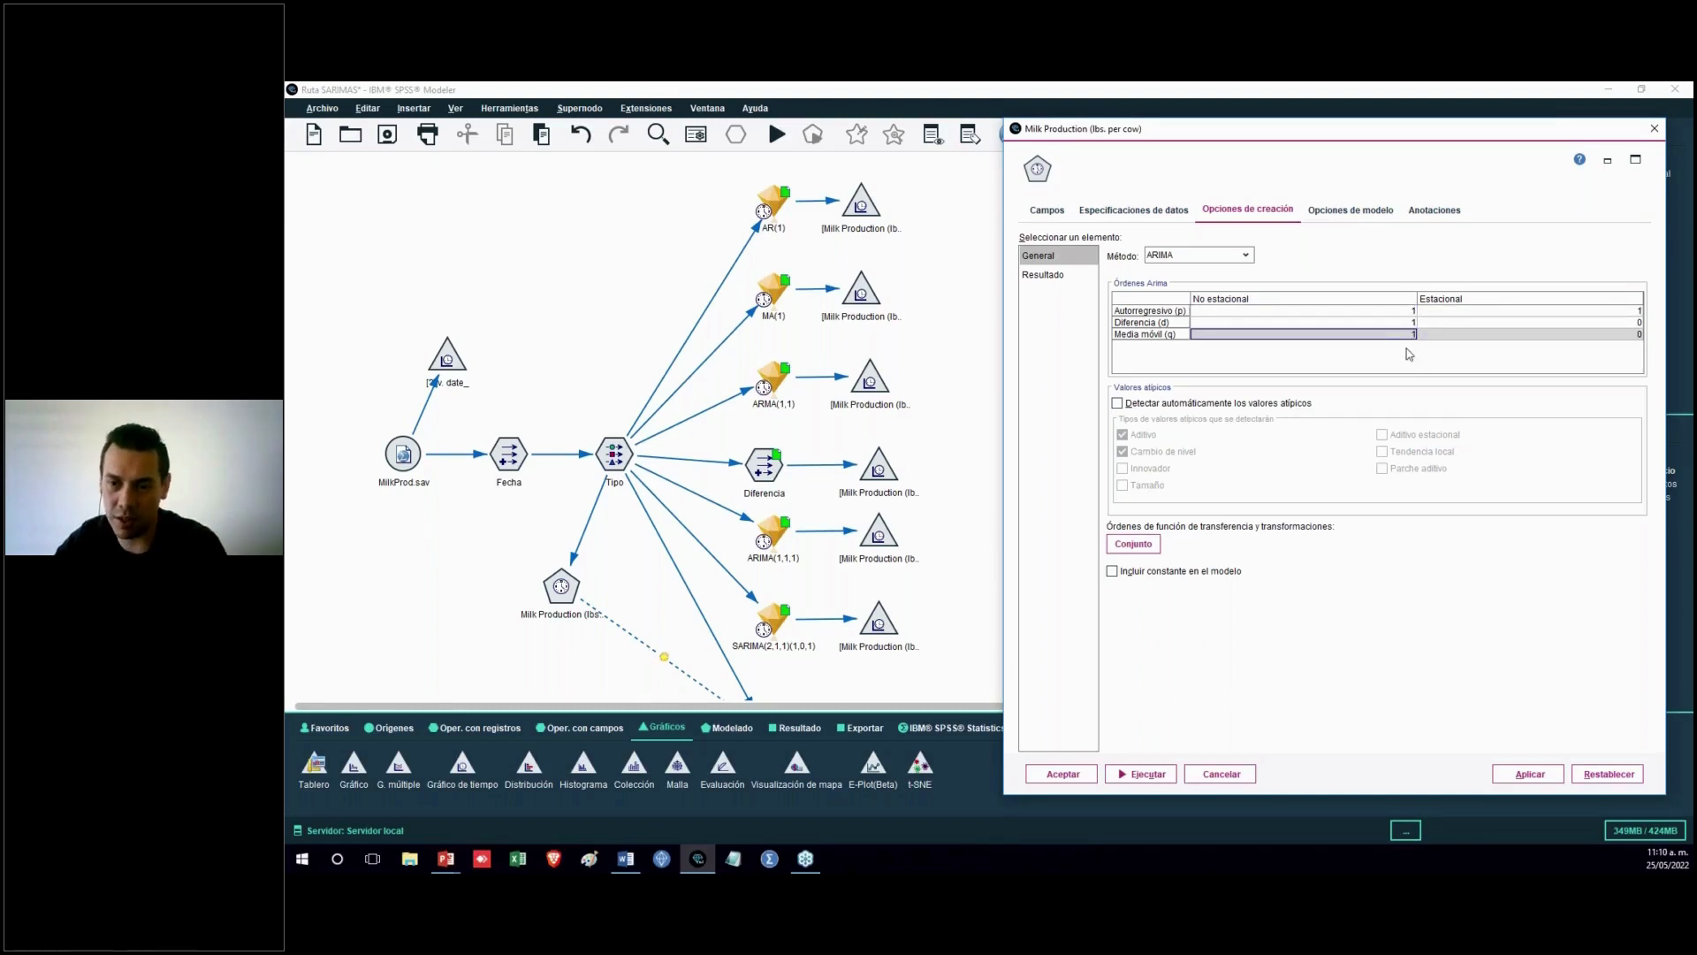
{"action": "left_click", "coordinate": [1625, 312]}
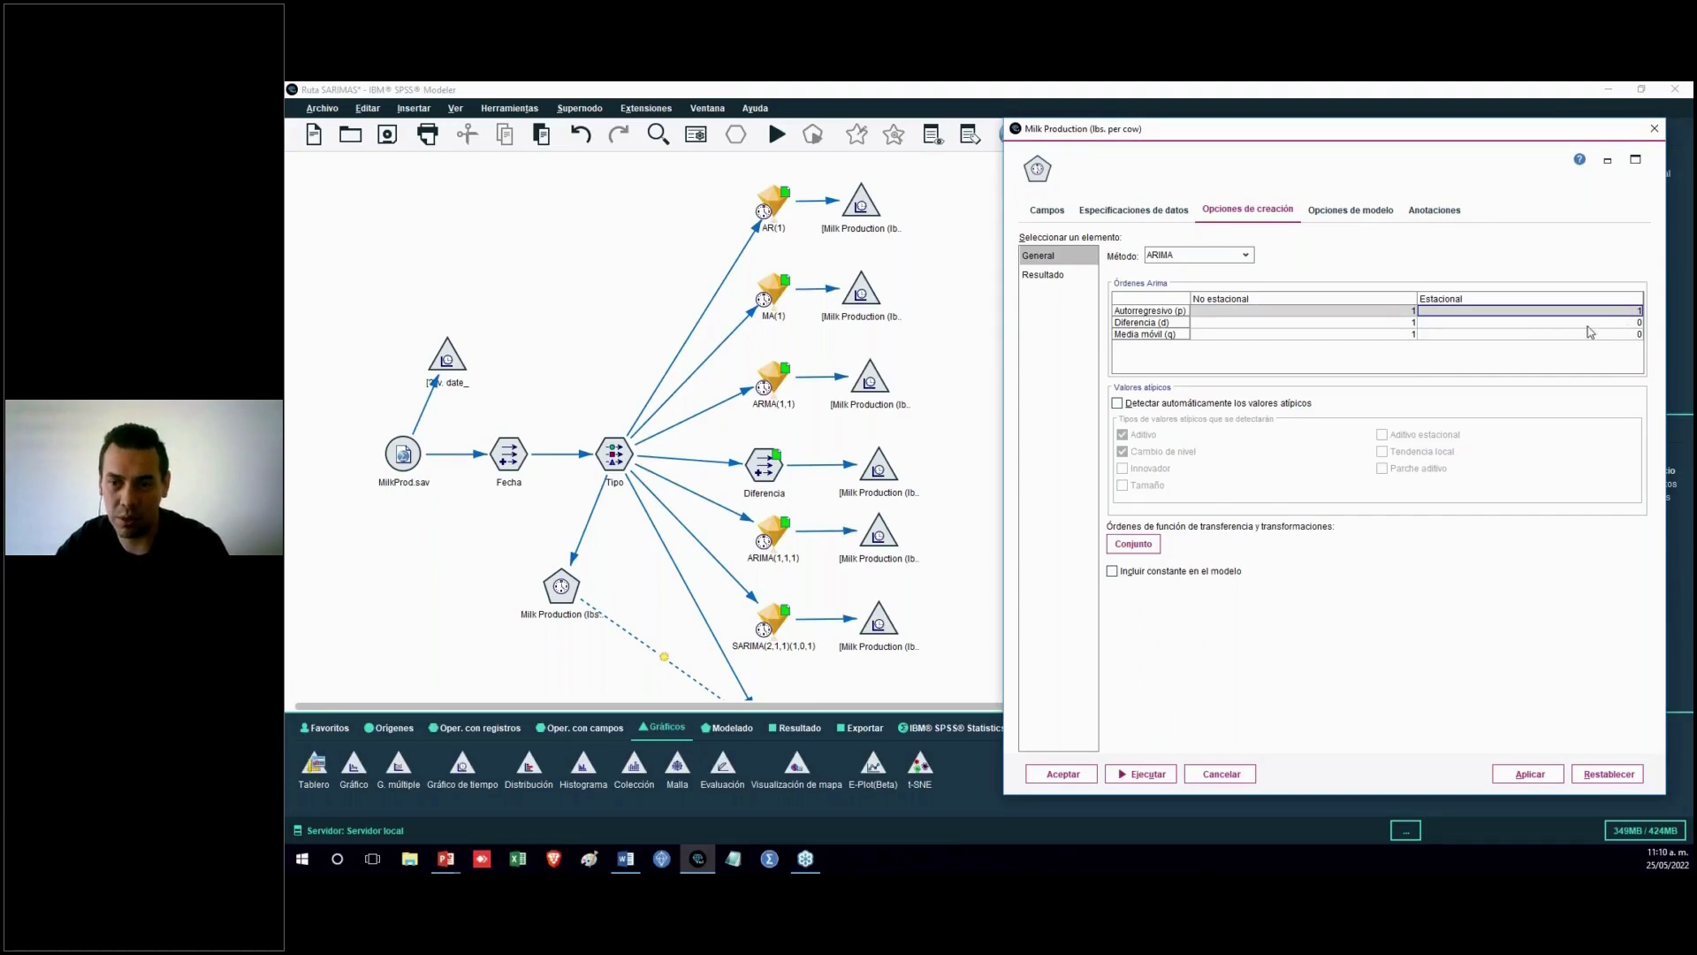
{"action": "left_click", "coordinate": [1636, 334]}
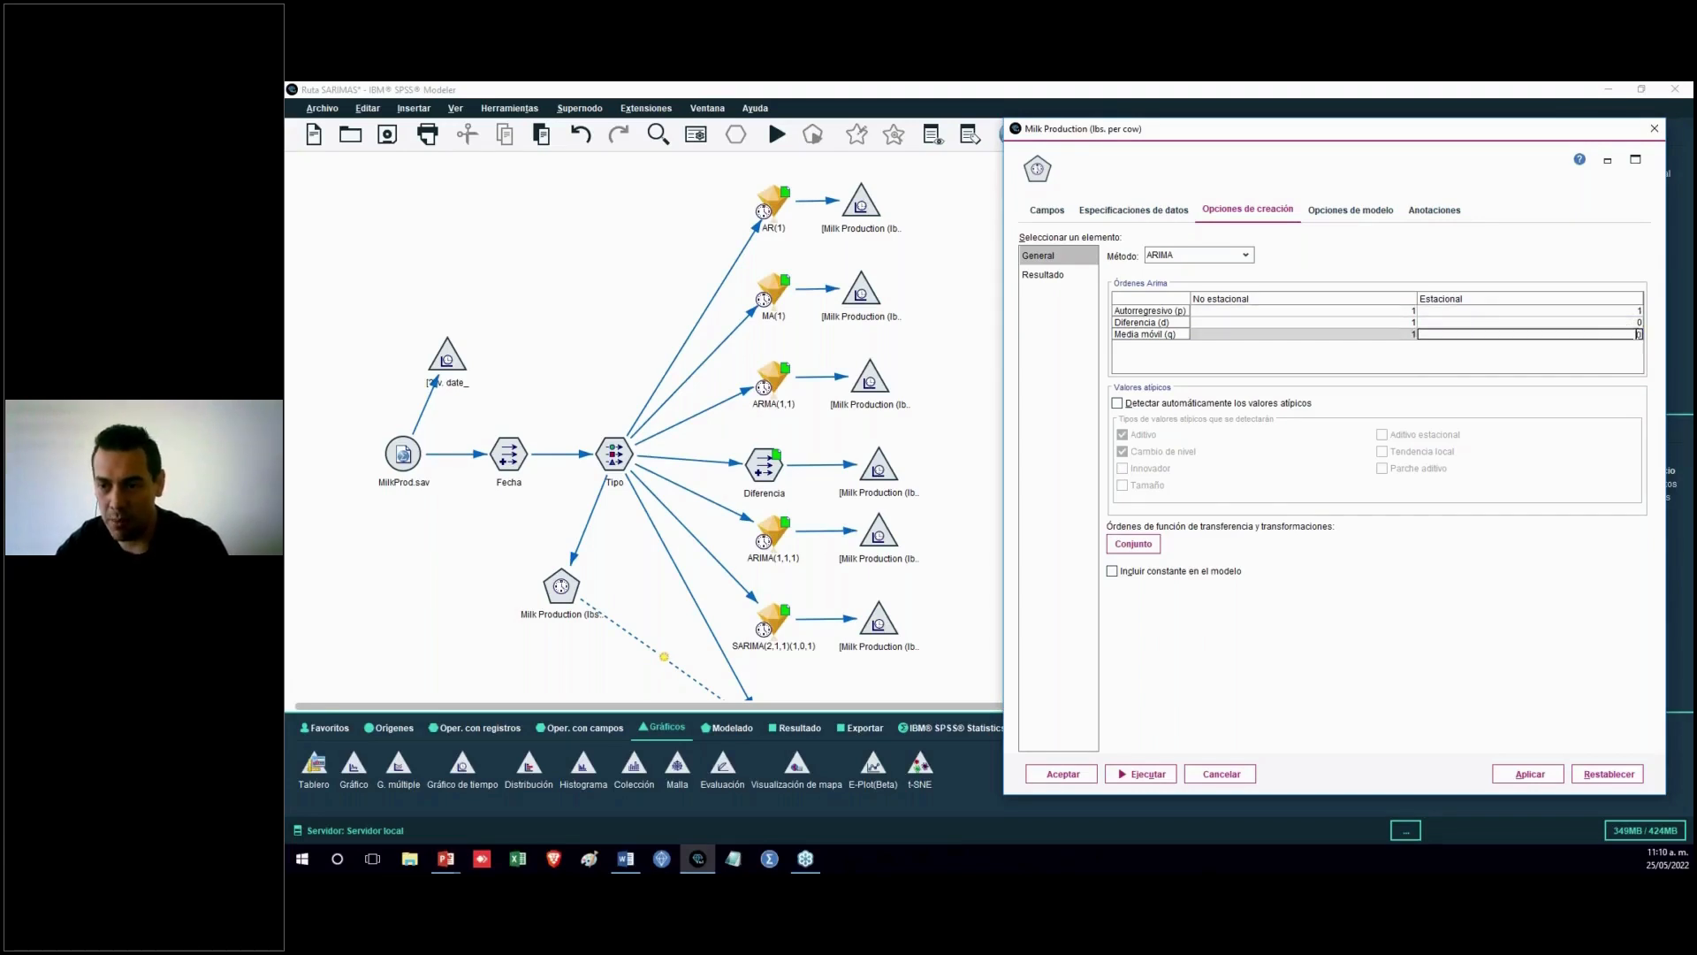
{"action": "type", "text": "1"}
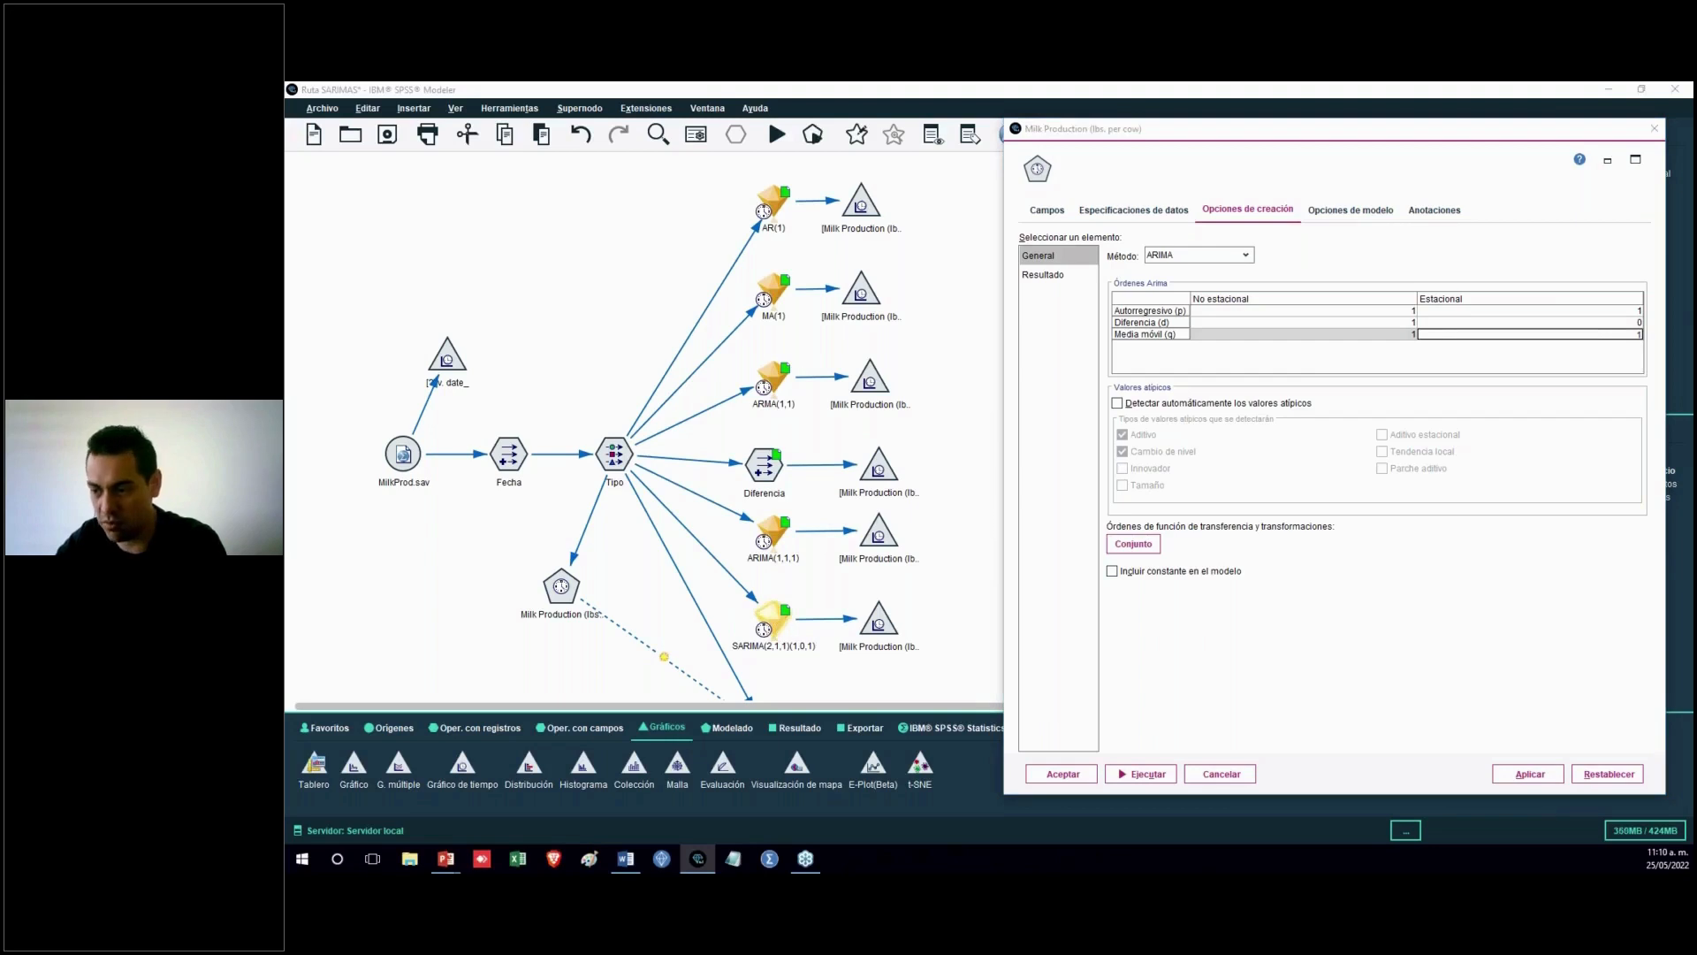
Open the SARIMA(2,1,1)(1,0,1) model nugget, review its model fit and parameter estimates, and cancel
{"action": "left_click_drag", "start_coordinate": [1692, 290], "coordinate": [1052, 122]}
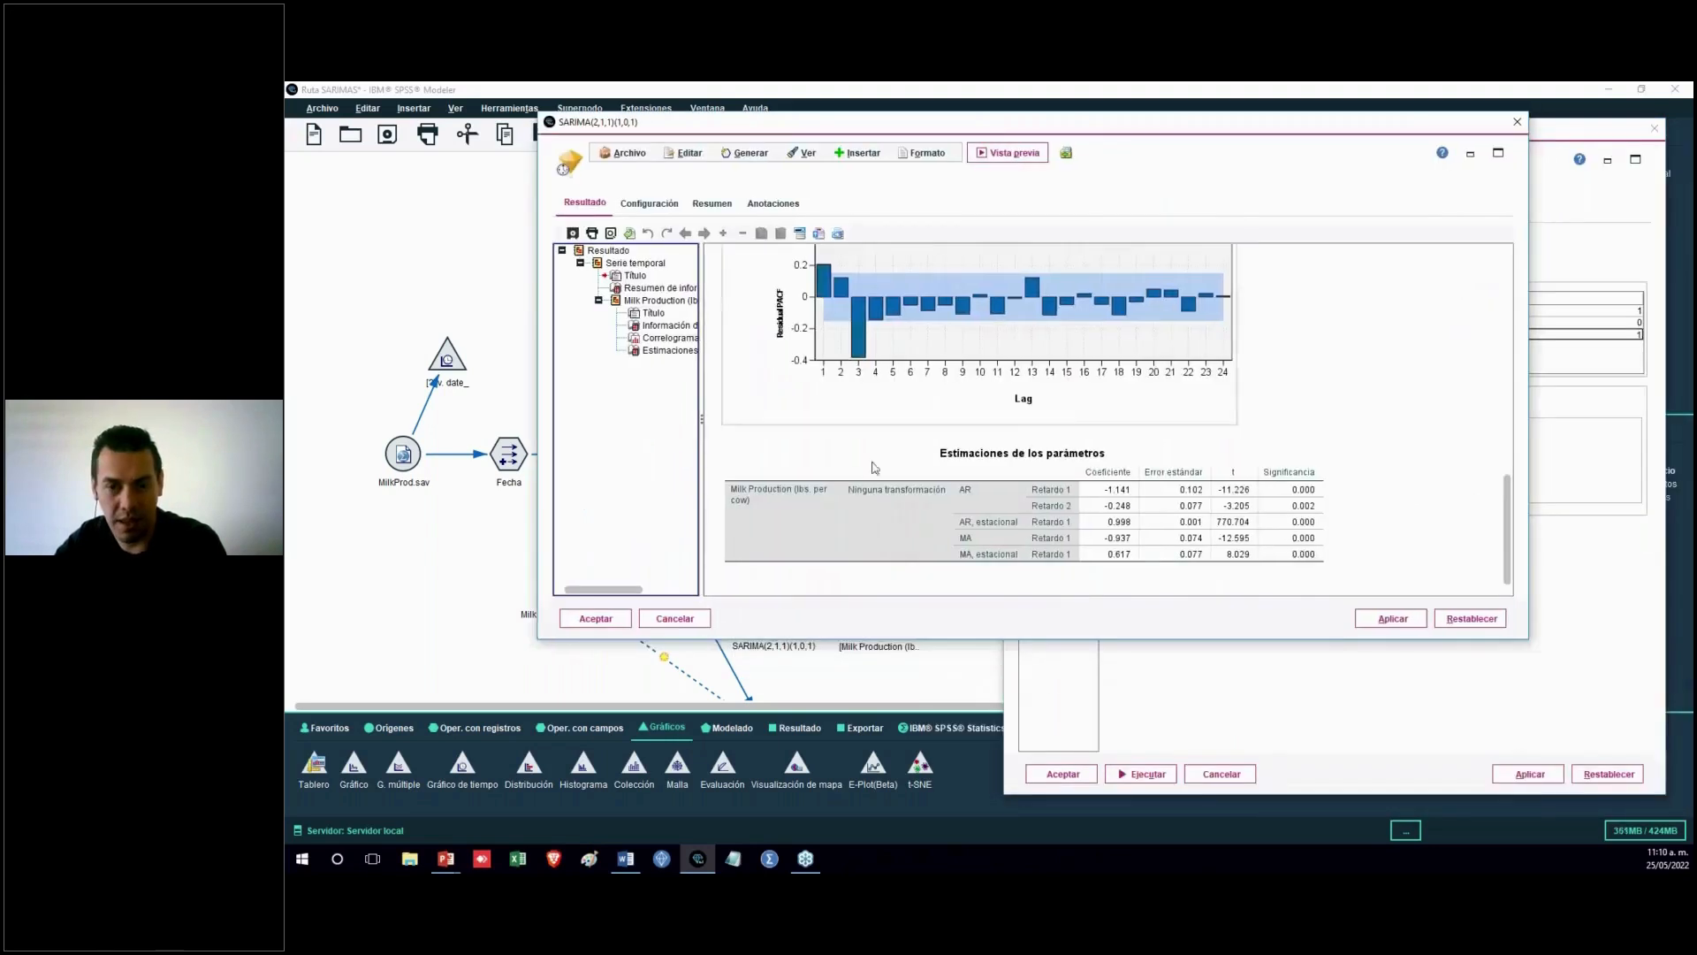
{"action": "scroll", "coordinate": [876, 470], "scroll_direction": "up", "scroll_amount": 4}
{"action": "scroll", "coordinate": [1271, 412], "scroll_direction": "up", "scroll_amount": 5}
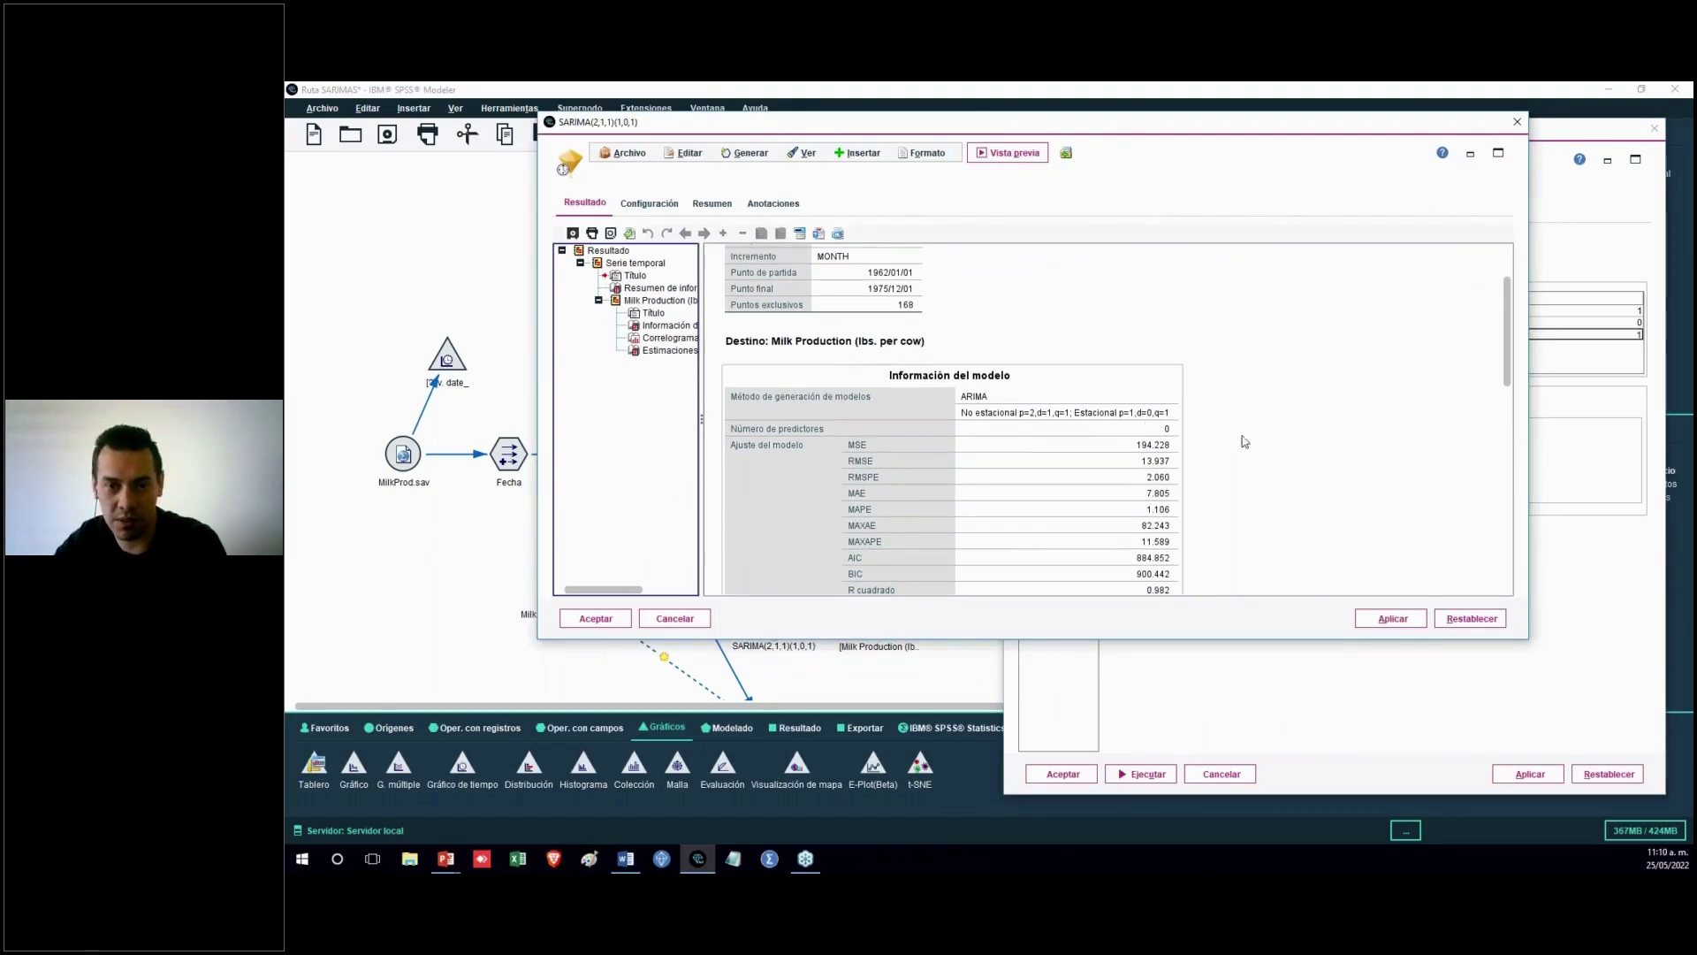
{"action": "scroll", "coordinate": [1508, 542], "scroll_direction": "down", "scroll_amount": 3}
{"action": "scroll", "coordinate": [1507, 542], "scroll_direction": "down", "scroll_amount": 10}
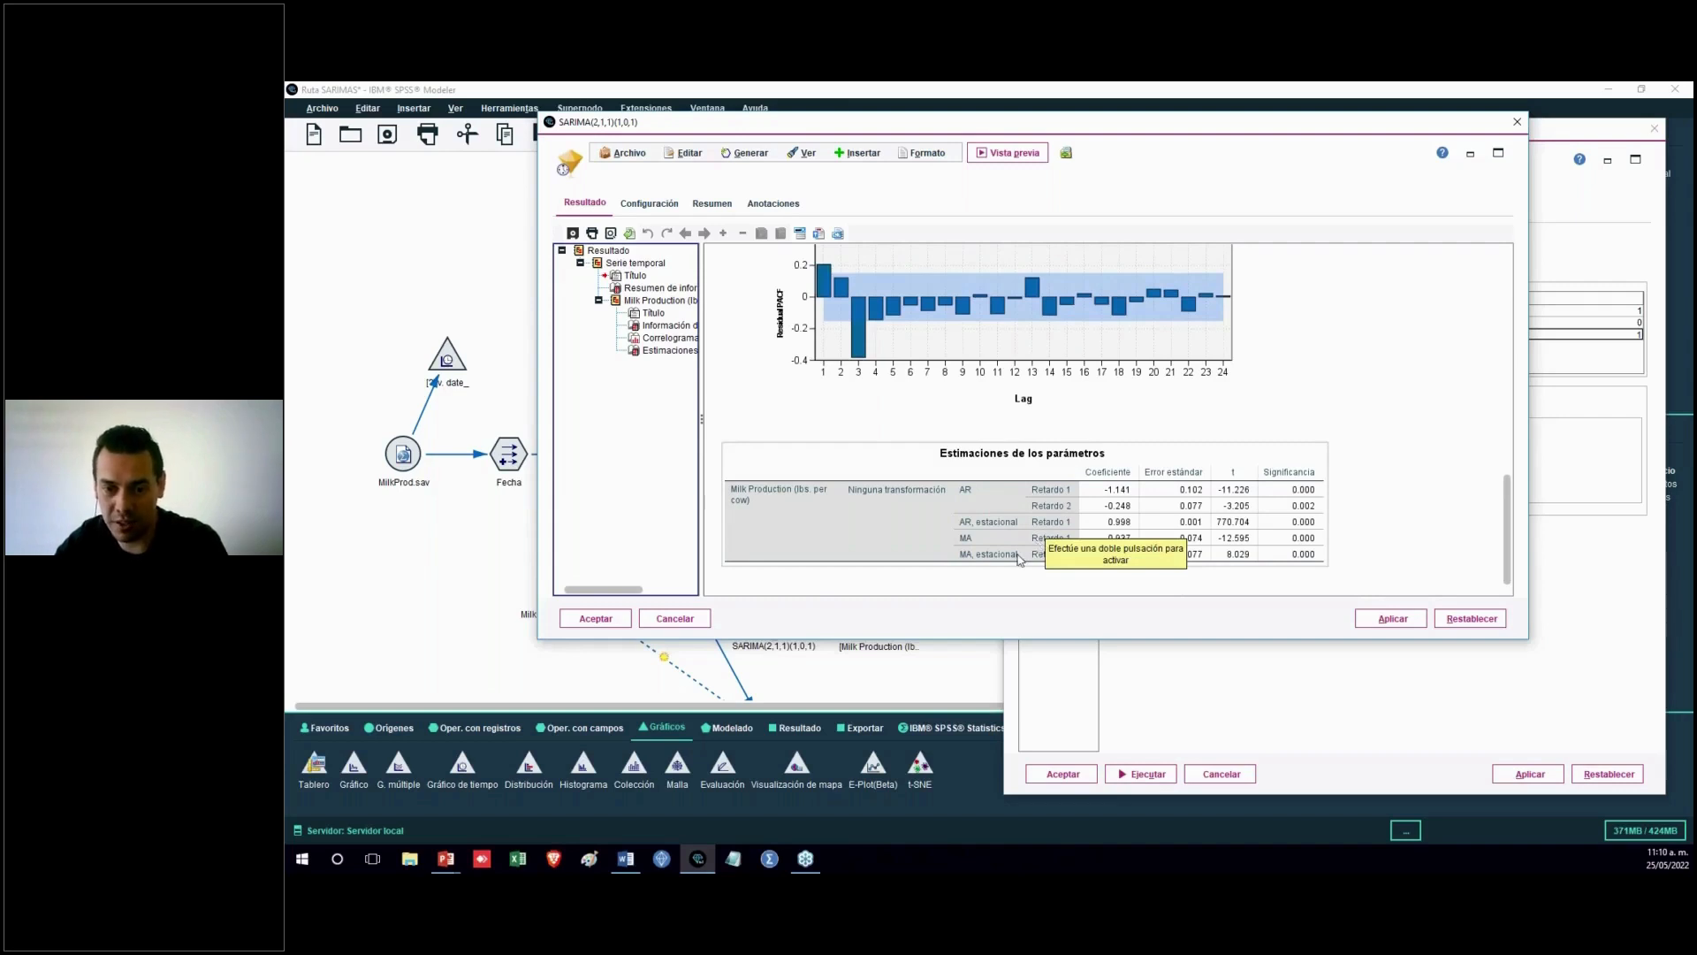
{"action": "left_click", "coordinate": [694, 622]}
Run the time plot attached to the SARIMA(2,1,1)(1,0,1) model and maximize it
{"action": "right_click", "coordinate": [881, 630]}
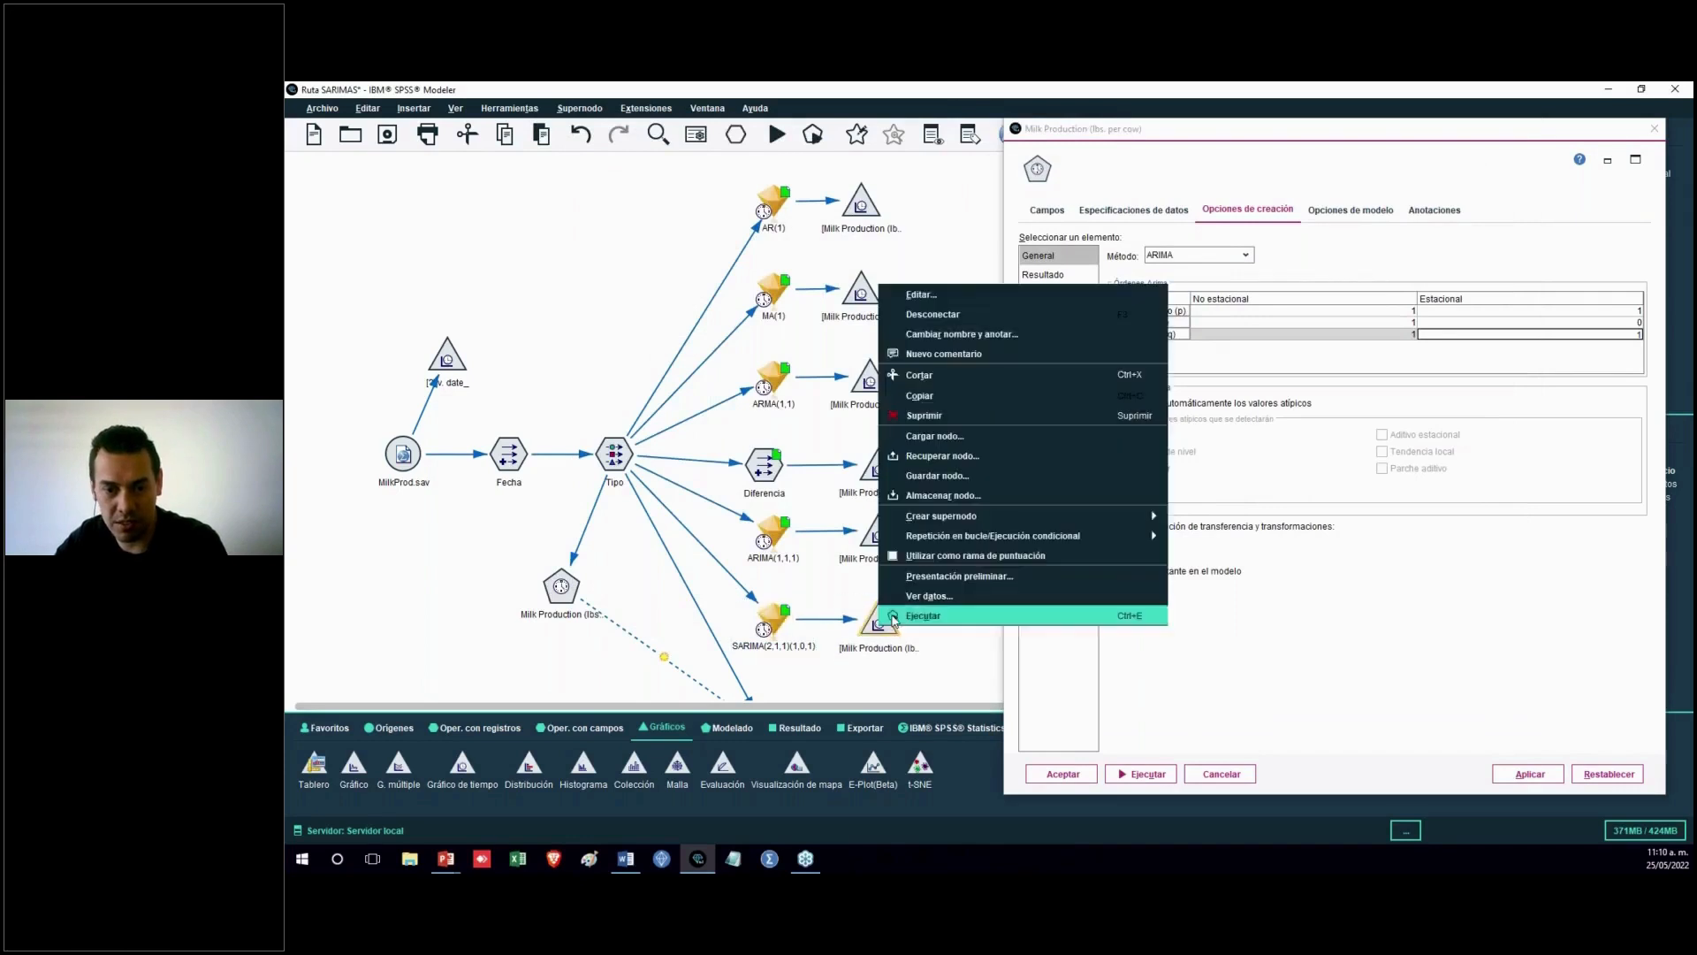
{"action": "left_click", "coordinate": [884, 615]}
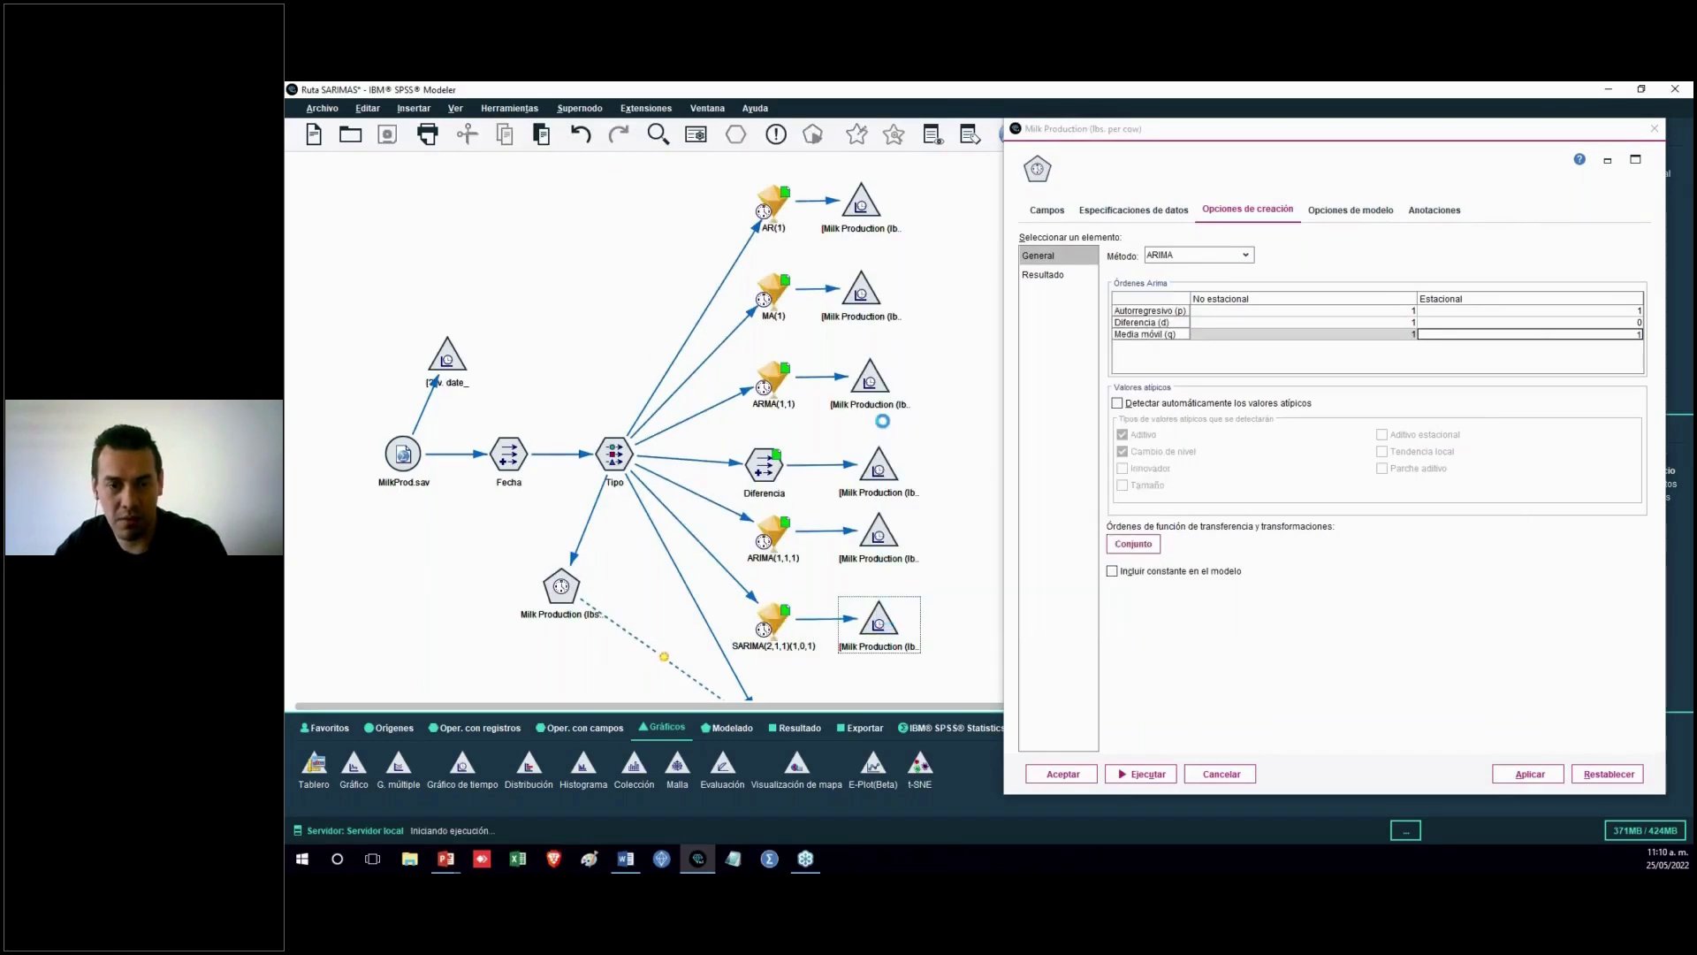
{"action": "left_click", "coordinate": [645, 89]}
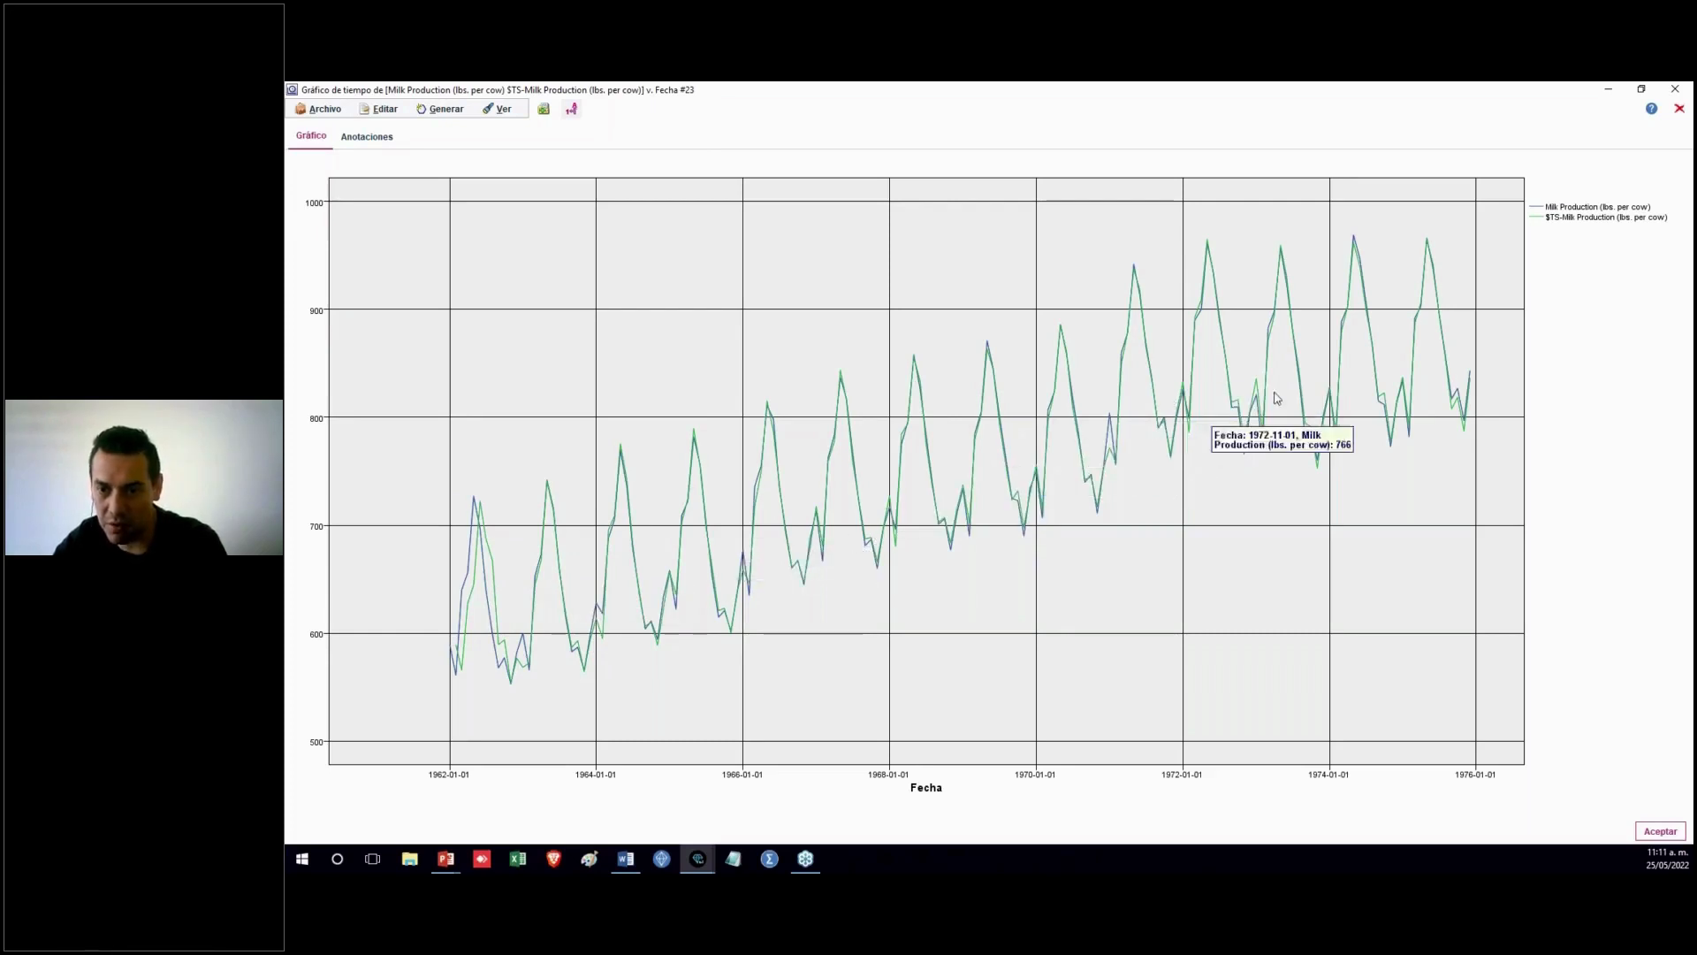
Close the SARIMA plot without saving and cancel the ARIMA node dialog
{"action": "left_click", "coordinate": [1680, 109]}
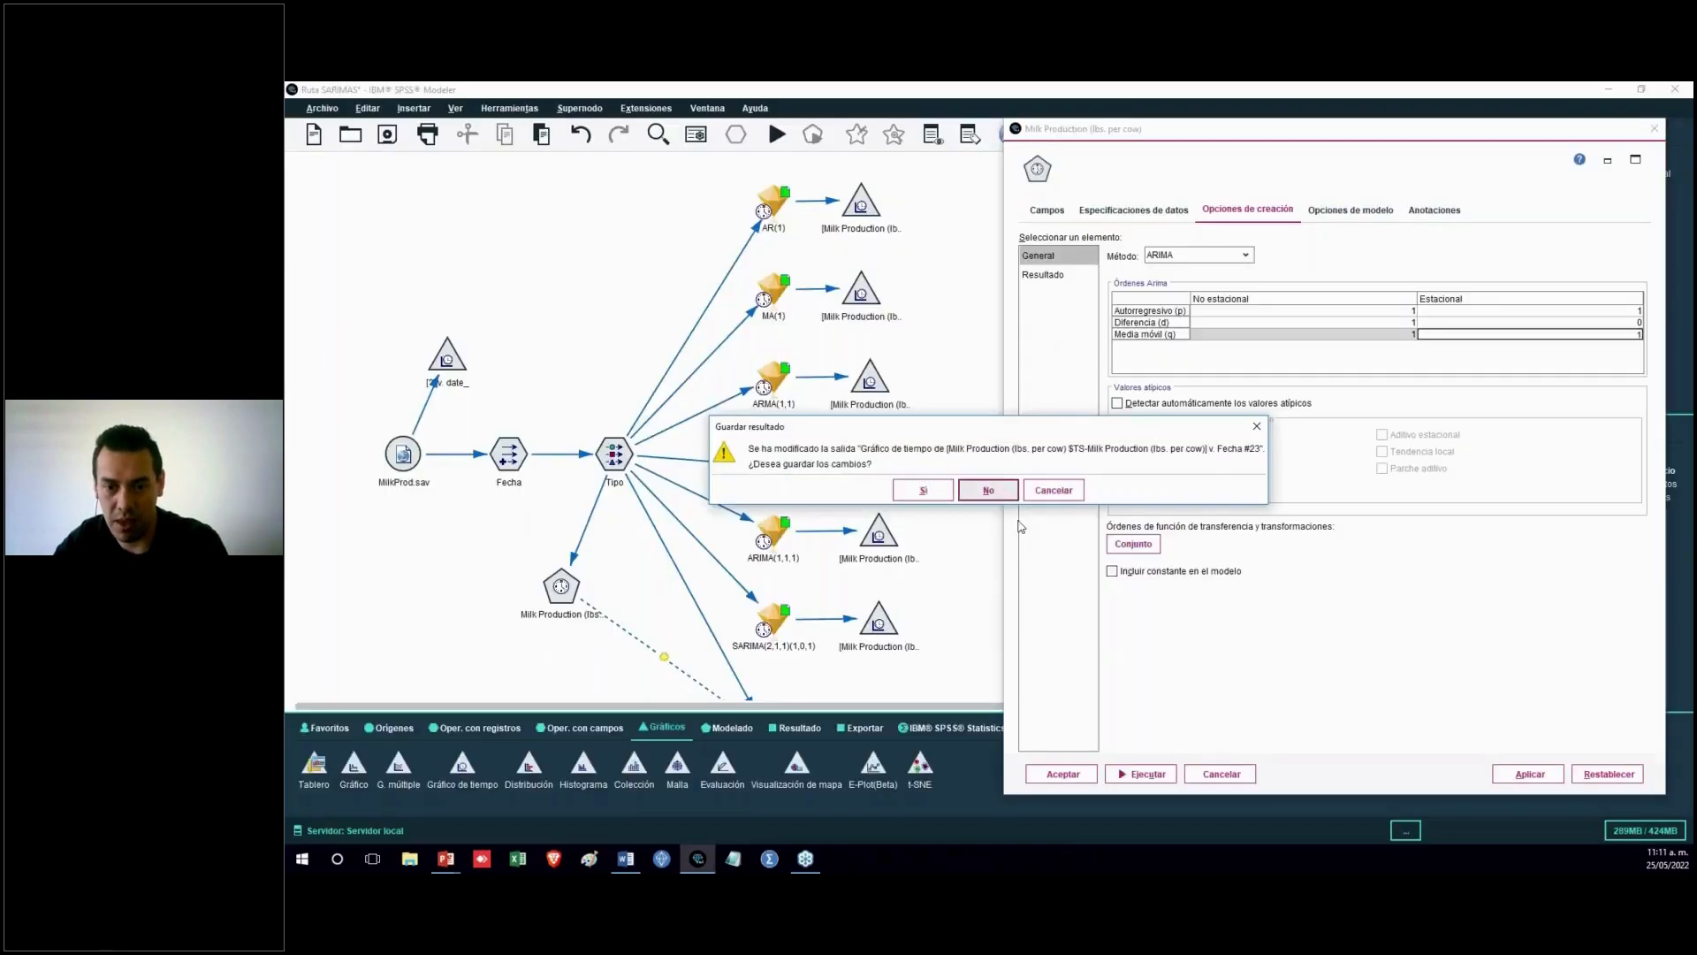
{"action": "left_click", "coordinate": [978, 489]}
{"action": "left_click", "coordinate": [1229, 775]}
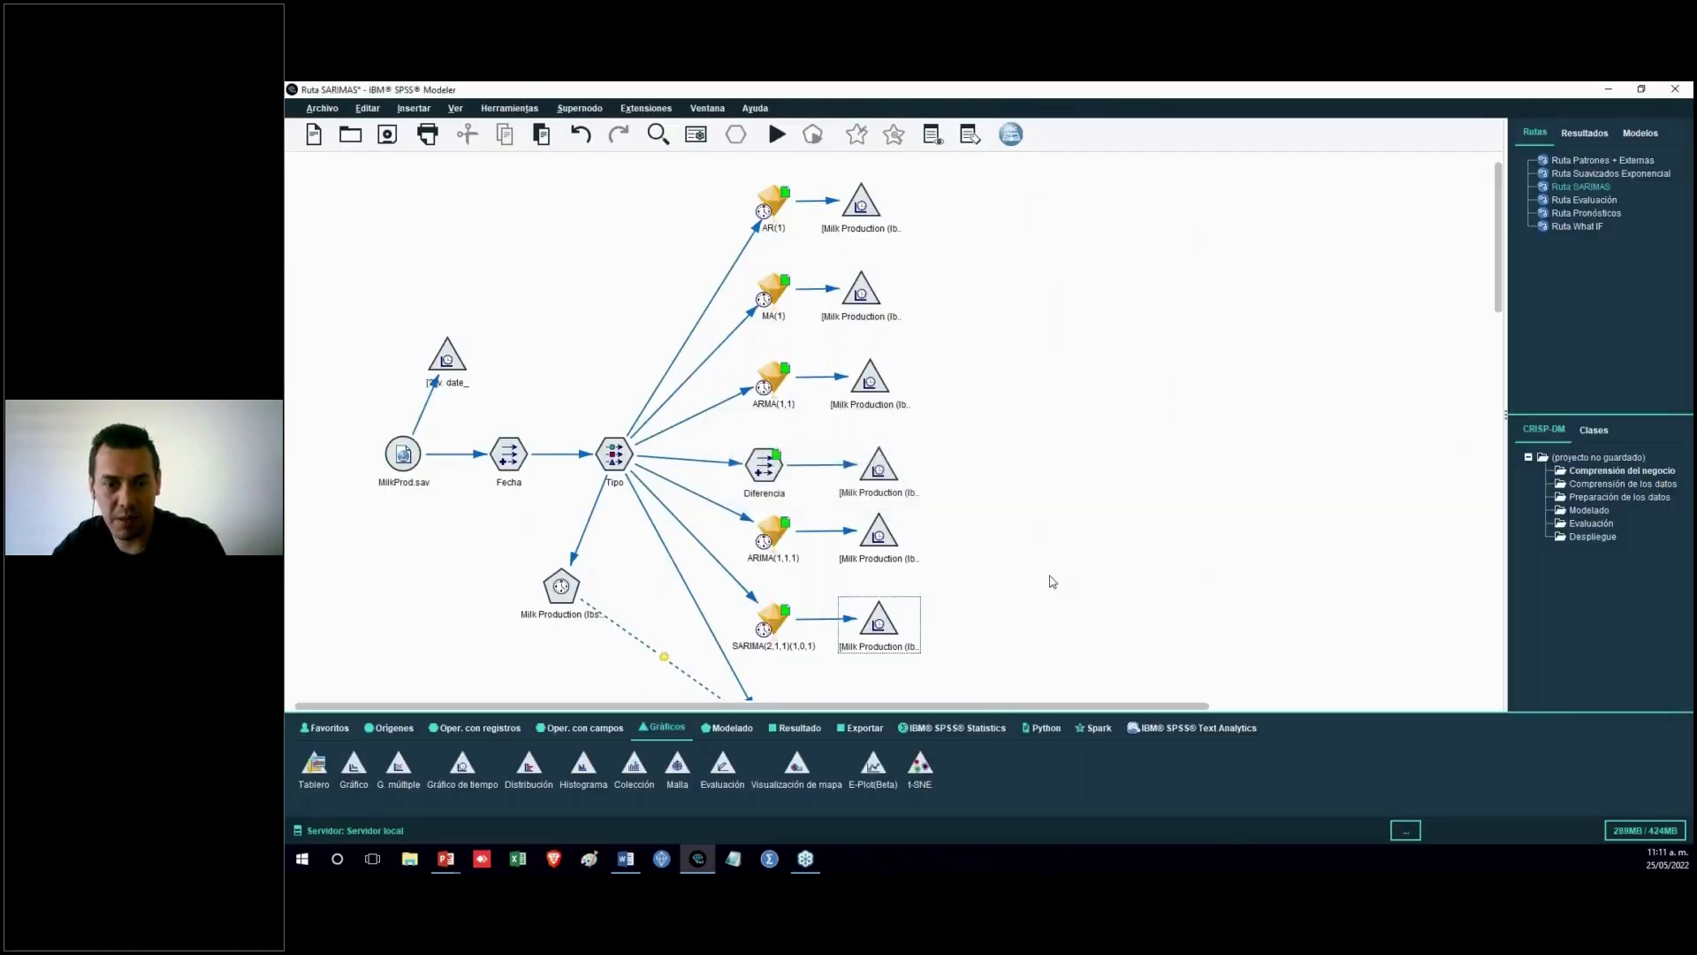
{"action": "scroll", "coordinate": [1054, 582], "scroll_direction": "down", "scroll_amount": 2}
{"action": "scroll", "coordinate": [1054, 581], "scroll_direction": "down", "scroll_amount": 4}
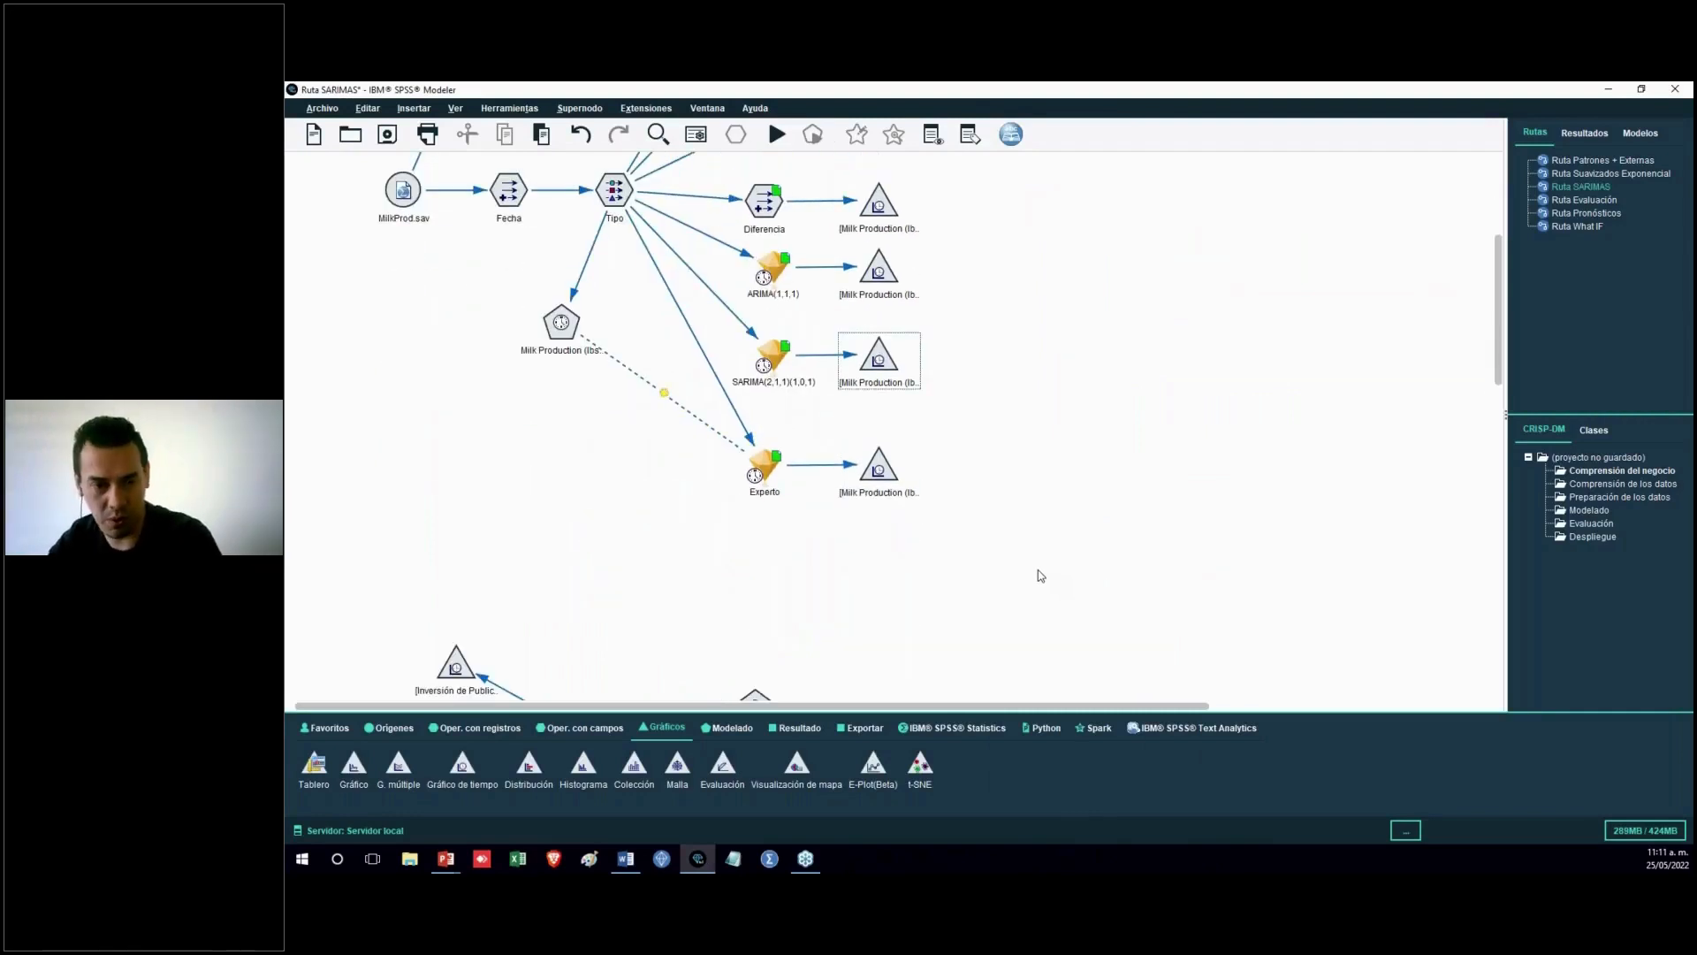
{"action": "scroll", "coordinate": [1040, 575], "scroll_direction": "down", "scroll_amount": 6}
{"action": "scroll", "coordinate": [1041, 575], "scroll_direction": "up", "scroll_amount": 2}
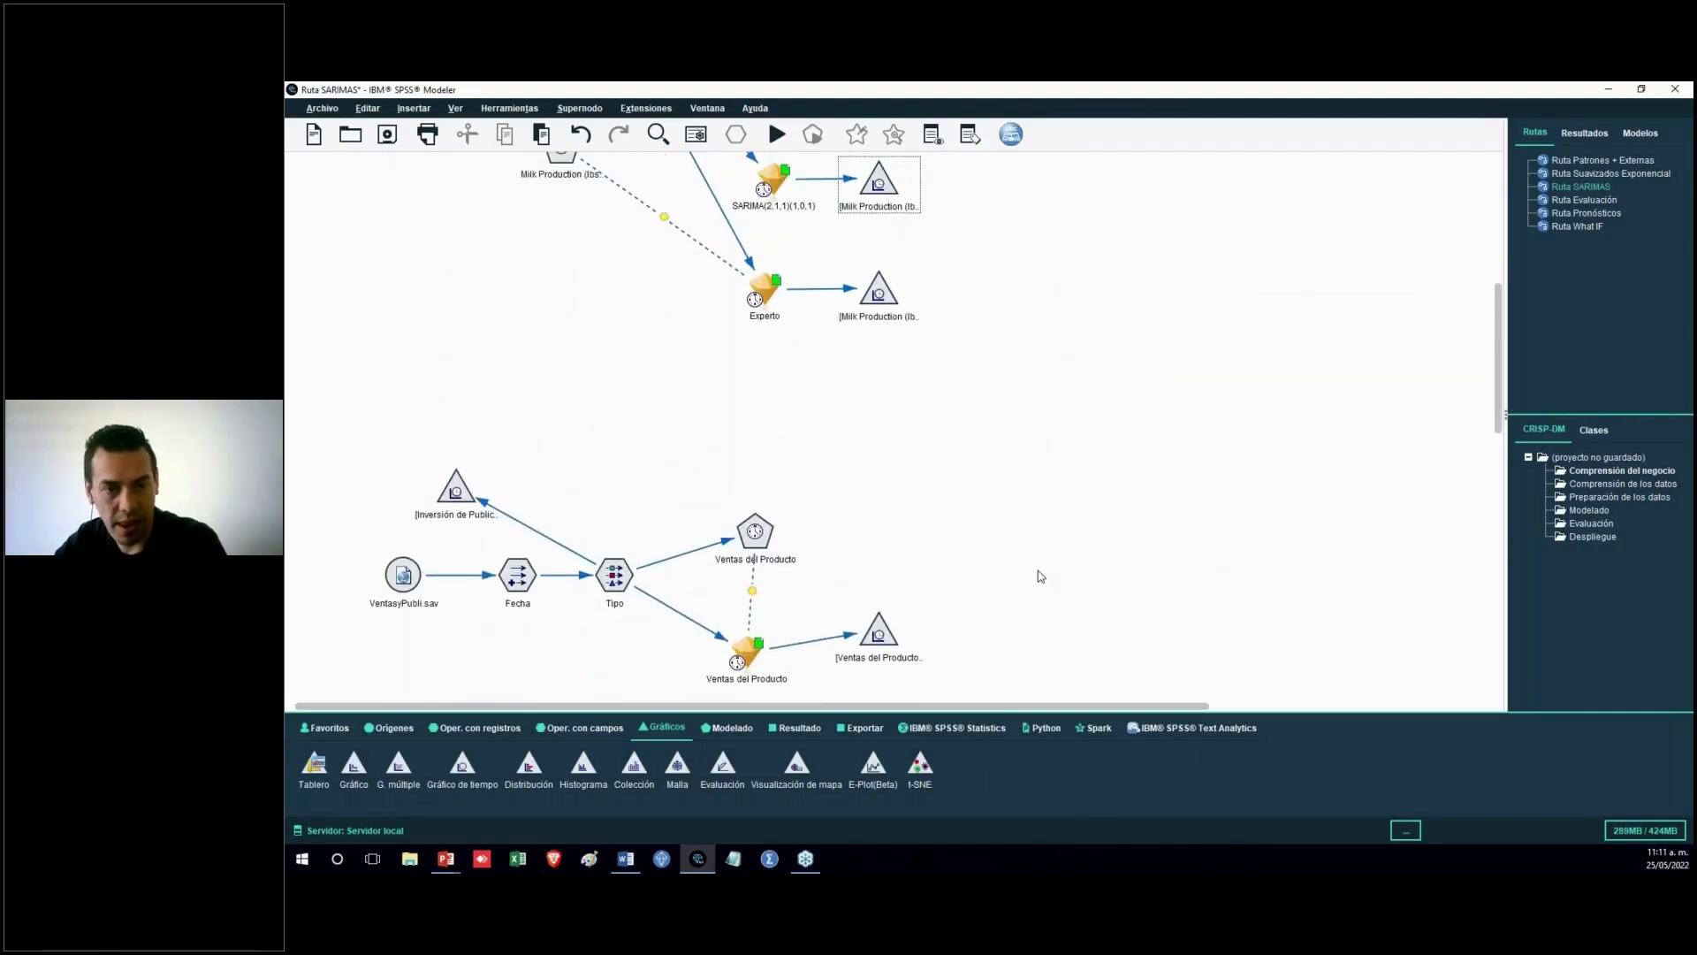
{"action": "scroll", "coordinate": [1039, 575], "scroll_direction": "down", "scroll_amount": 3}
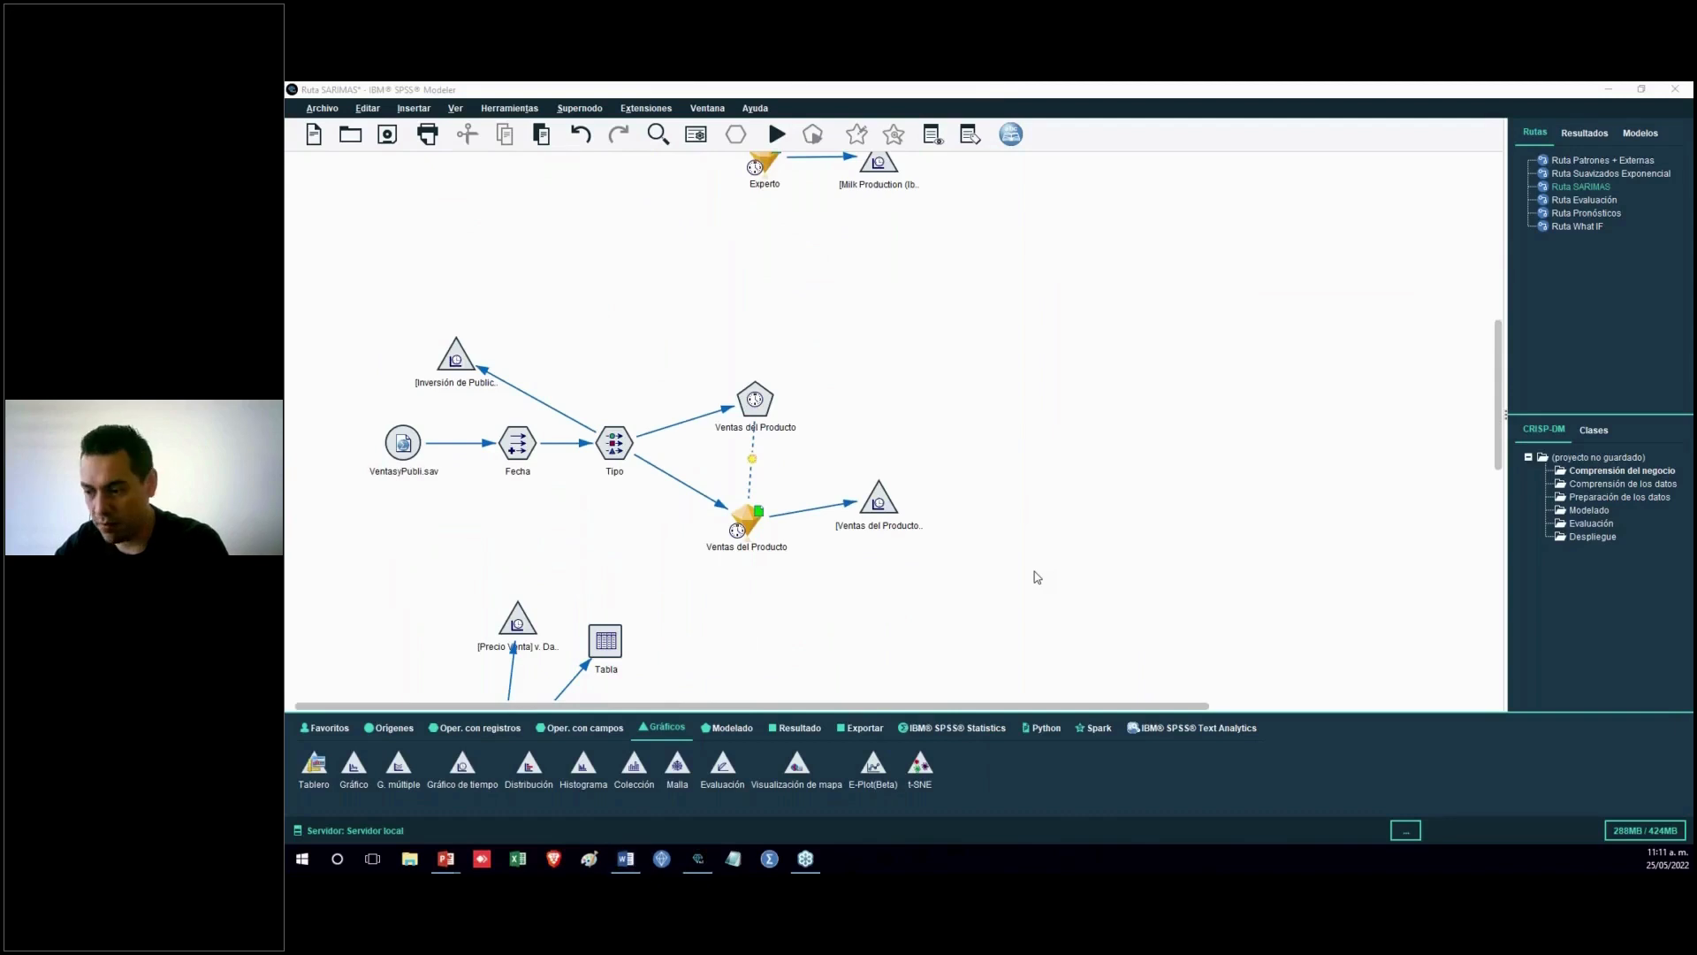
Switch to the presentation and advance the slide to reveal the ARMA, ARIMA and SARIMA methods
{"action": "key", "text": "alt+Tab"}
{"action": "left_click", "coordinate": [591, 601]}
{"action": "left_click", "coordinate": [617, 679]}
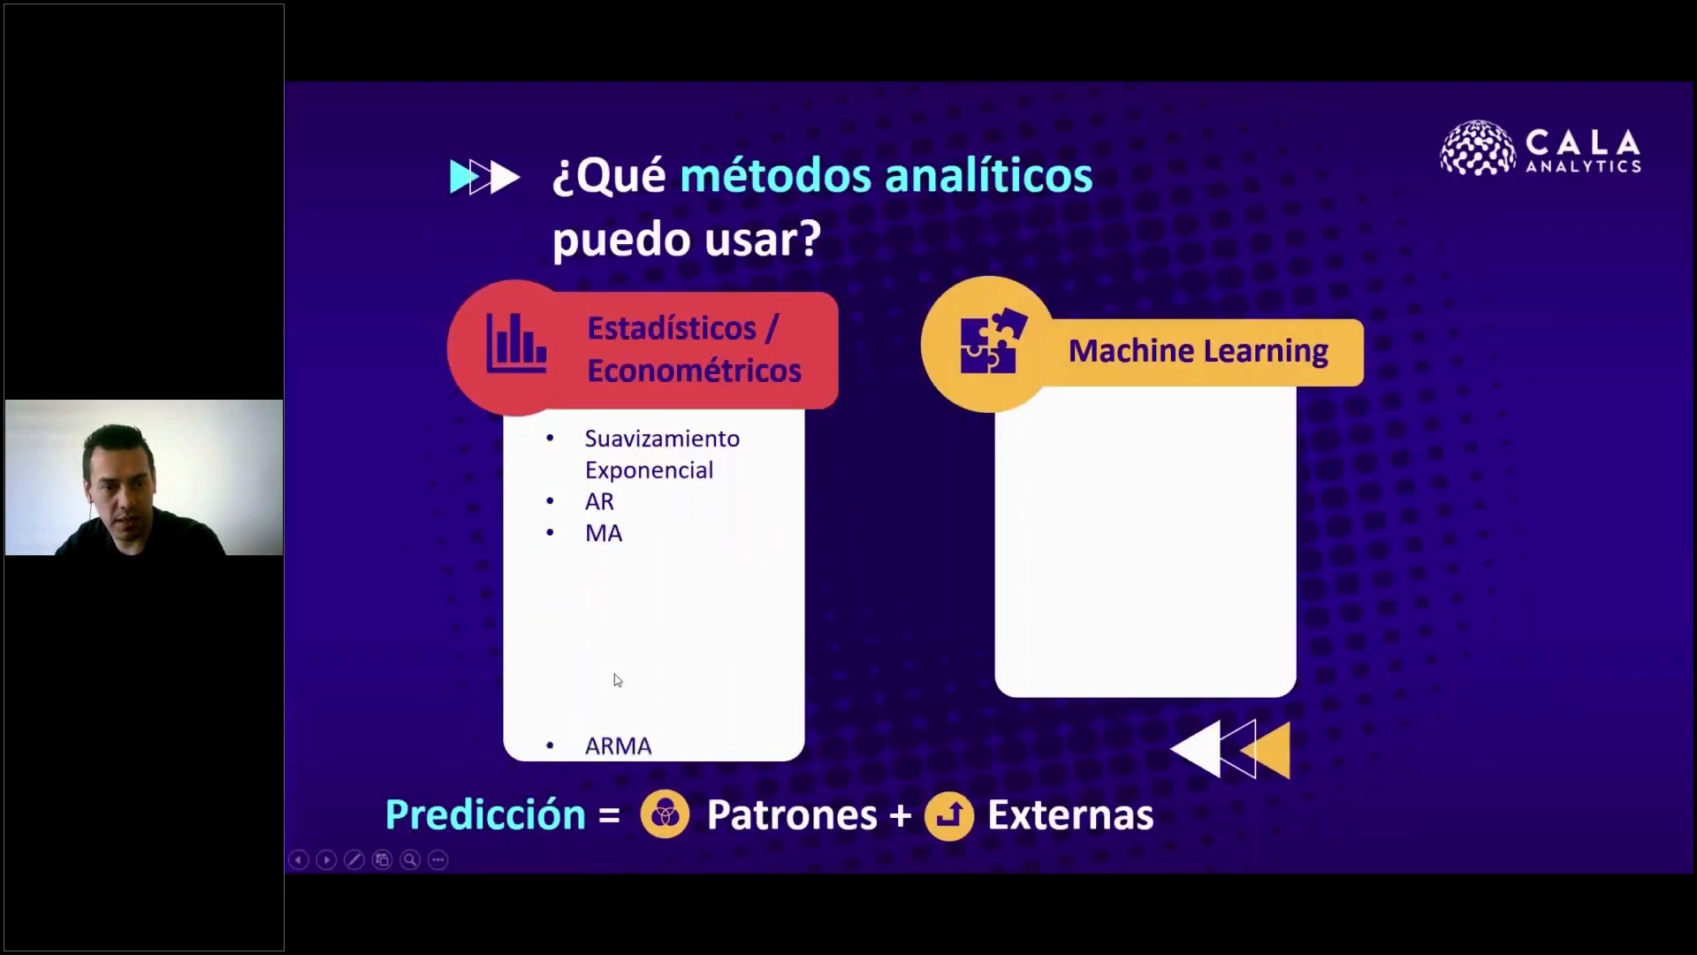
{"action": "left_click", "coordinate": [619, 686]}
{"action": "left_click", "coordinate": [620, 686]}
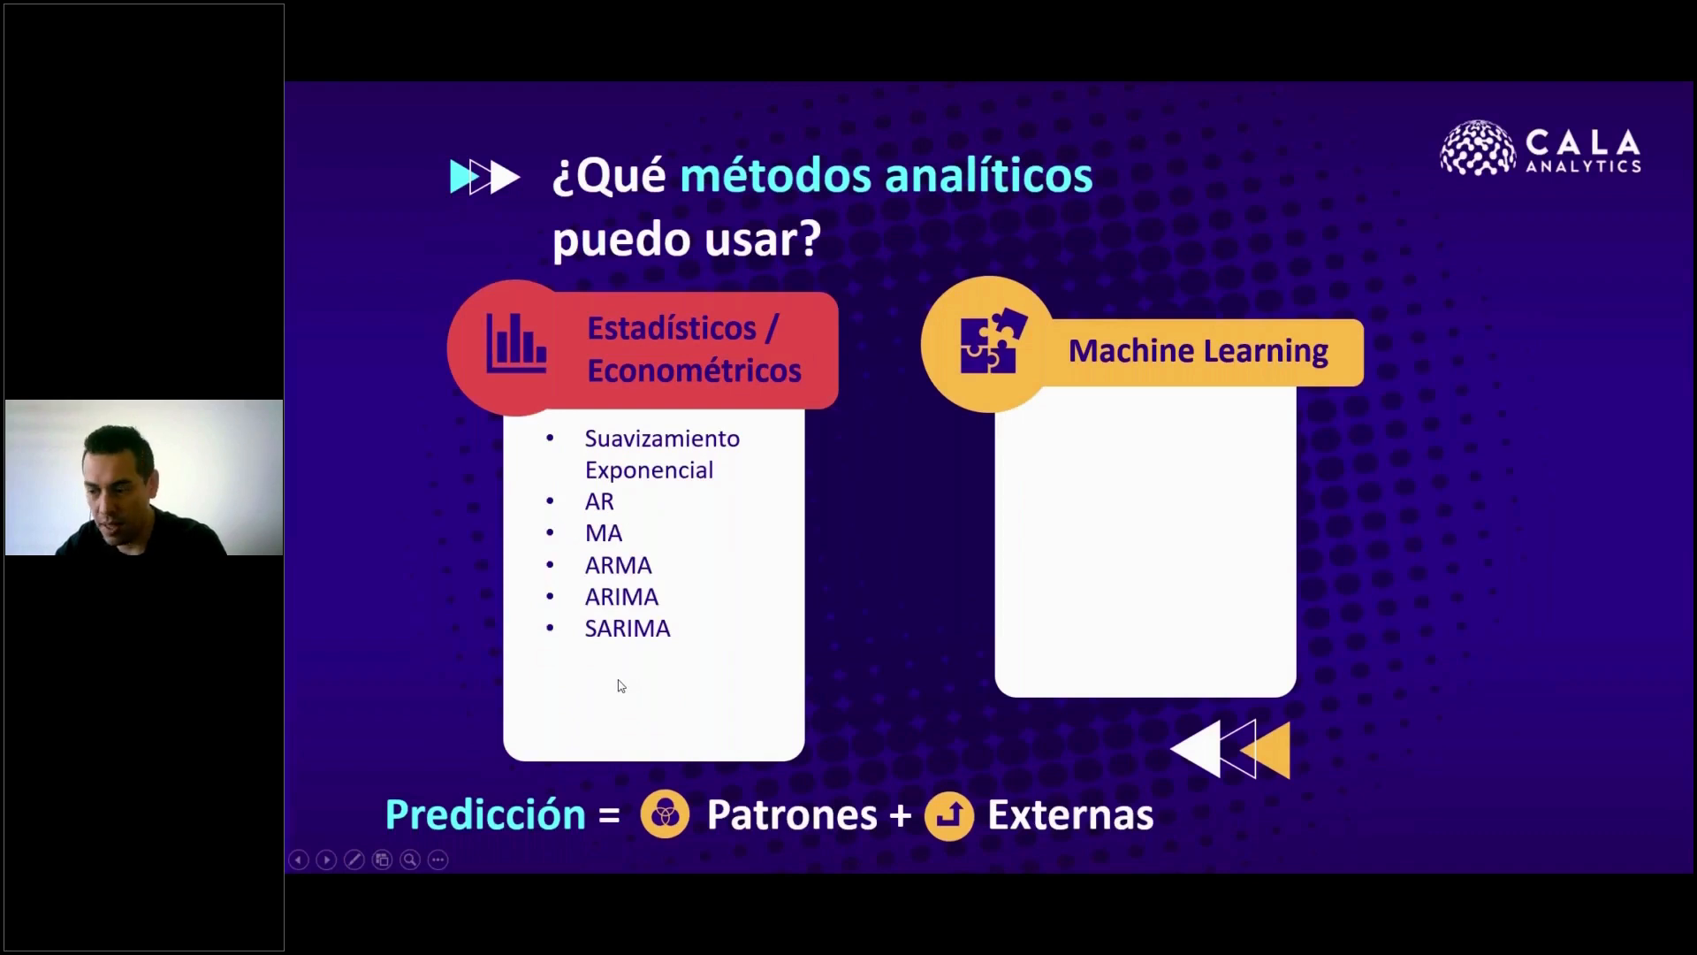
Return to Modeler and open the Ventas del Producto model nugget to review its model information and parameter estimates
{"action": "key", "text": "alt+Tab"}
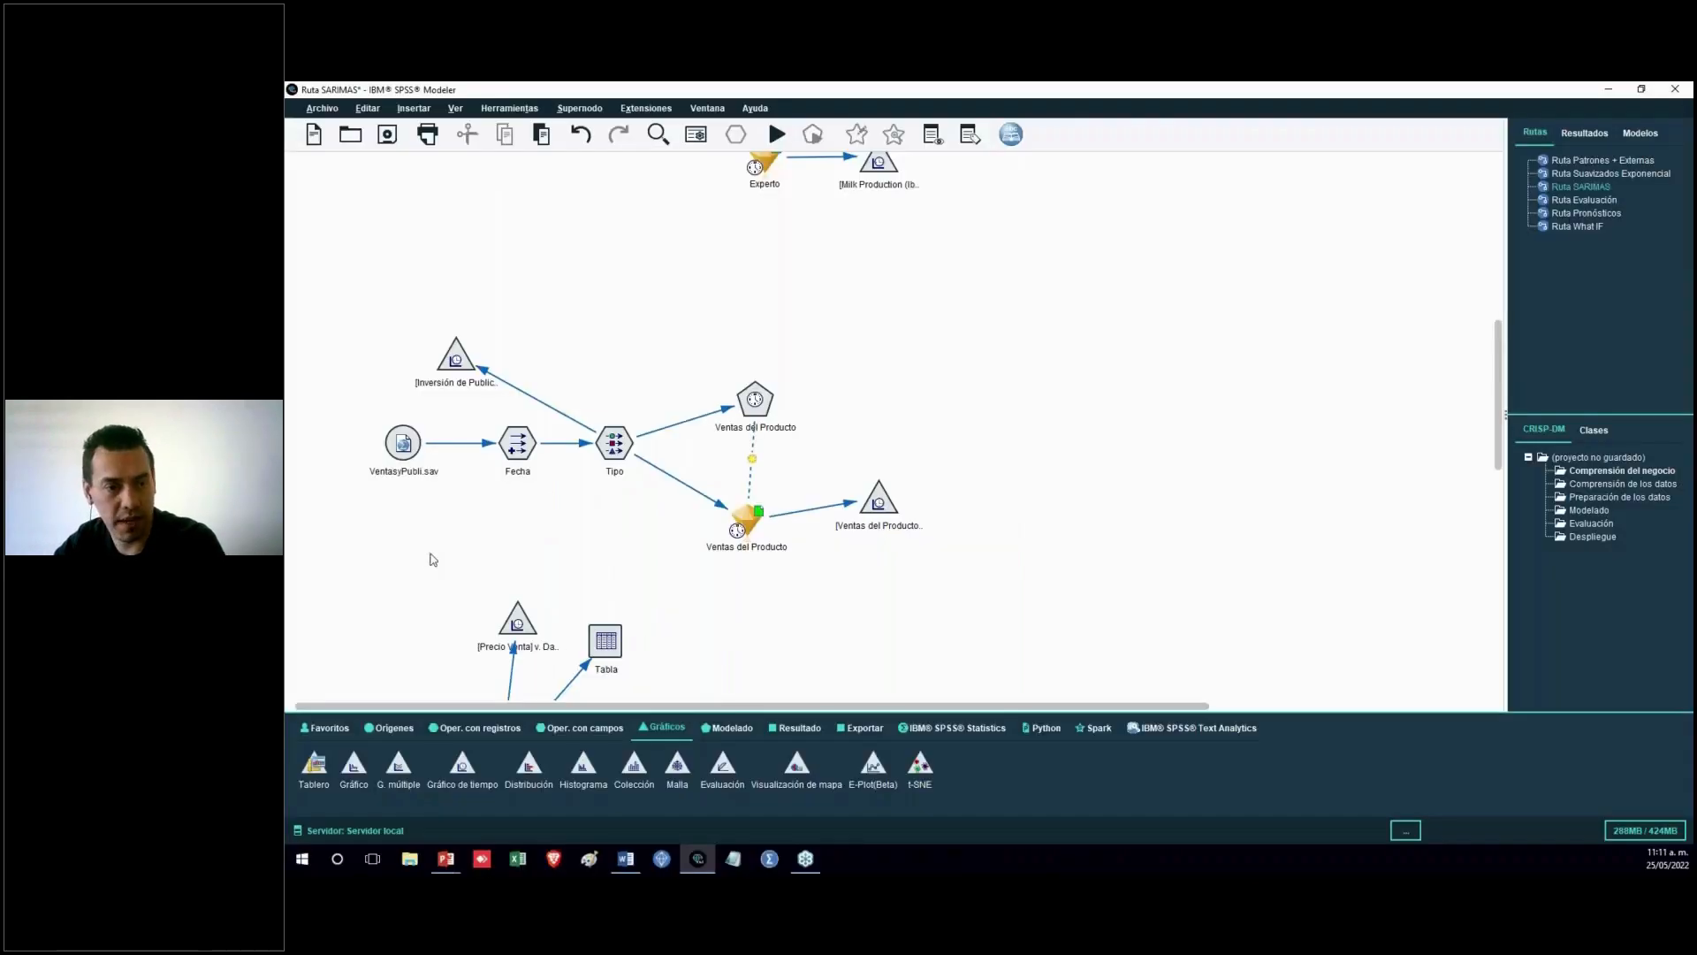
{"action": "left_click", "coordinate": [751, 530]}
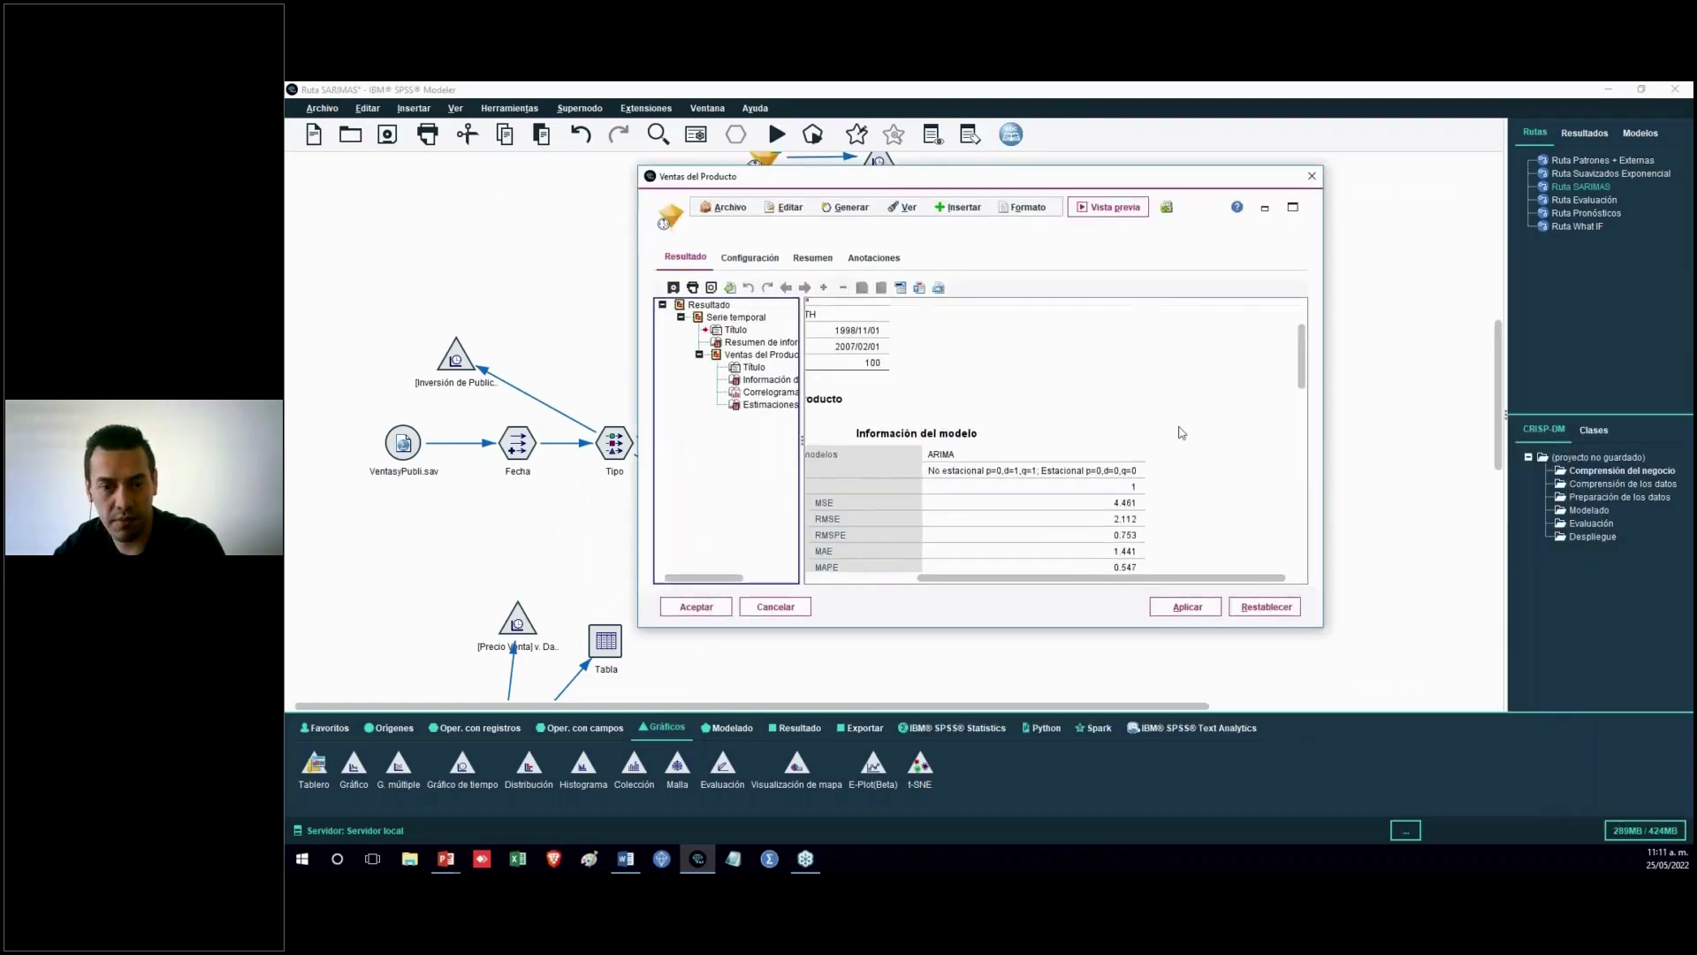
{"action": "scroll", "coordinate": [1178, 428], "scroll_direction": "down", "scroll_amount": 10}
{"action": "scroll", "coordinate": [1191, 447], "scroll_direction": "down", "scroll_amount": 5}
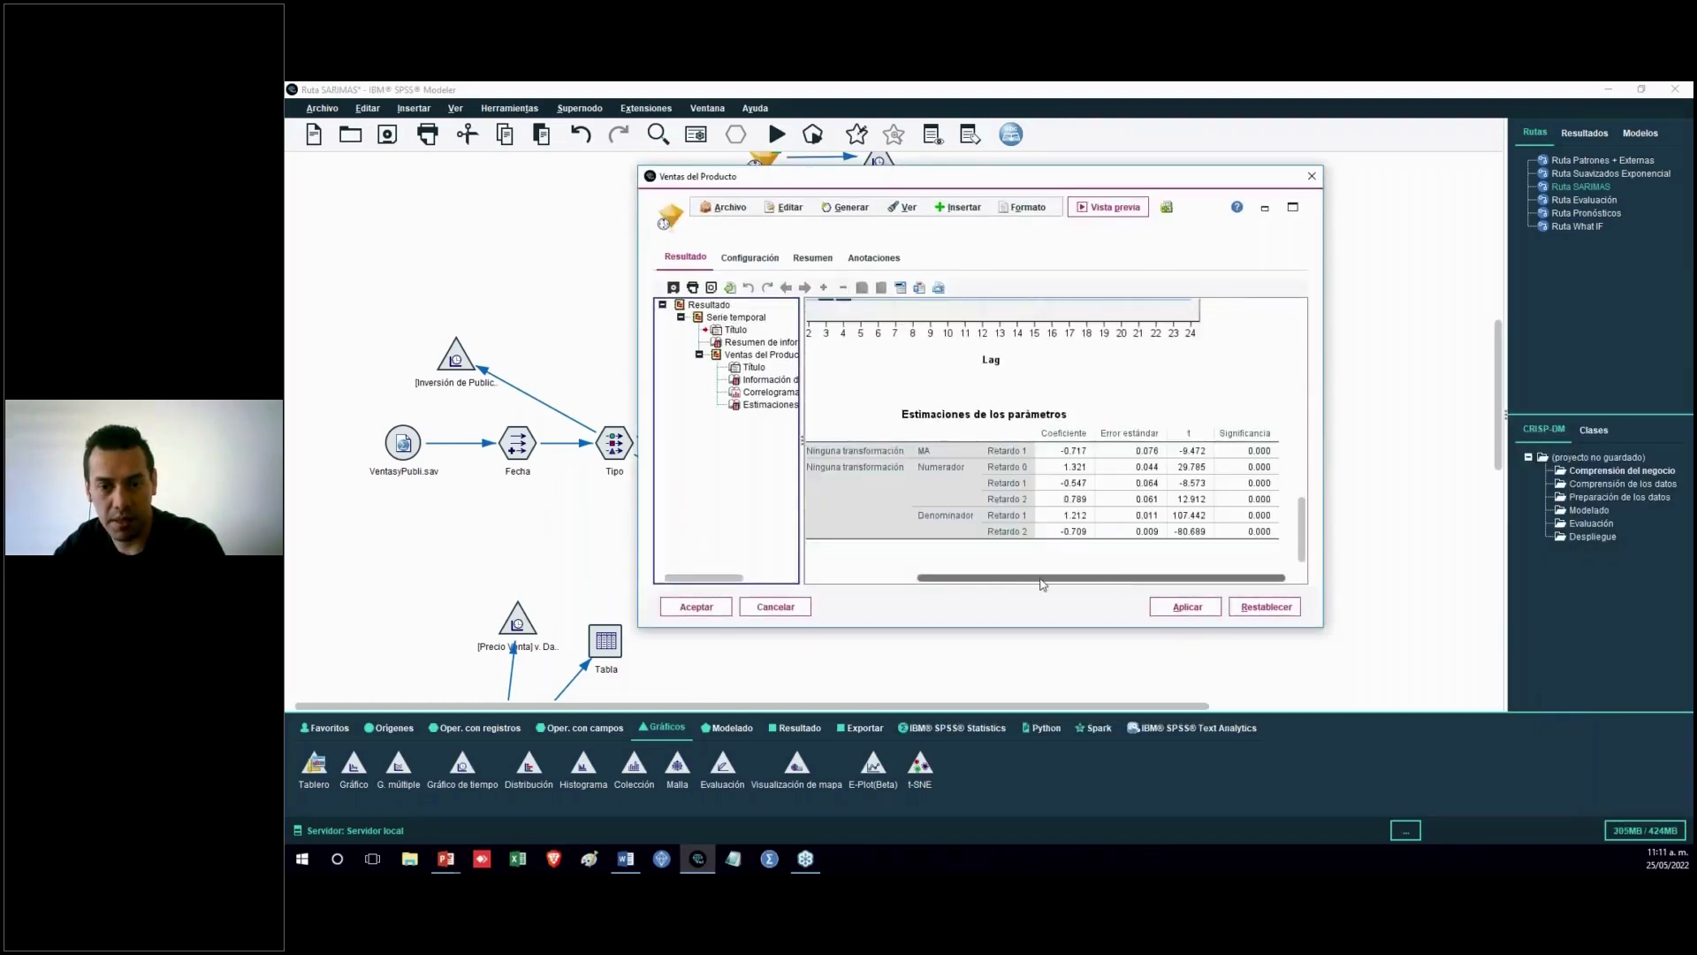
Scroll across the Ventas del Producto parameter estimates table, then close the model nugget
{"action": "left_click_drag", "start_coordinate": [1041, 578], "coordinate": [940, 579]}
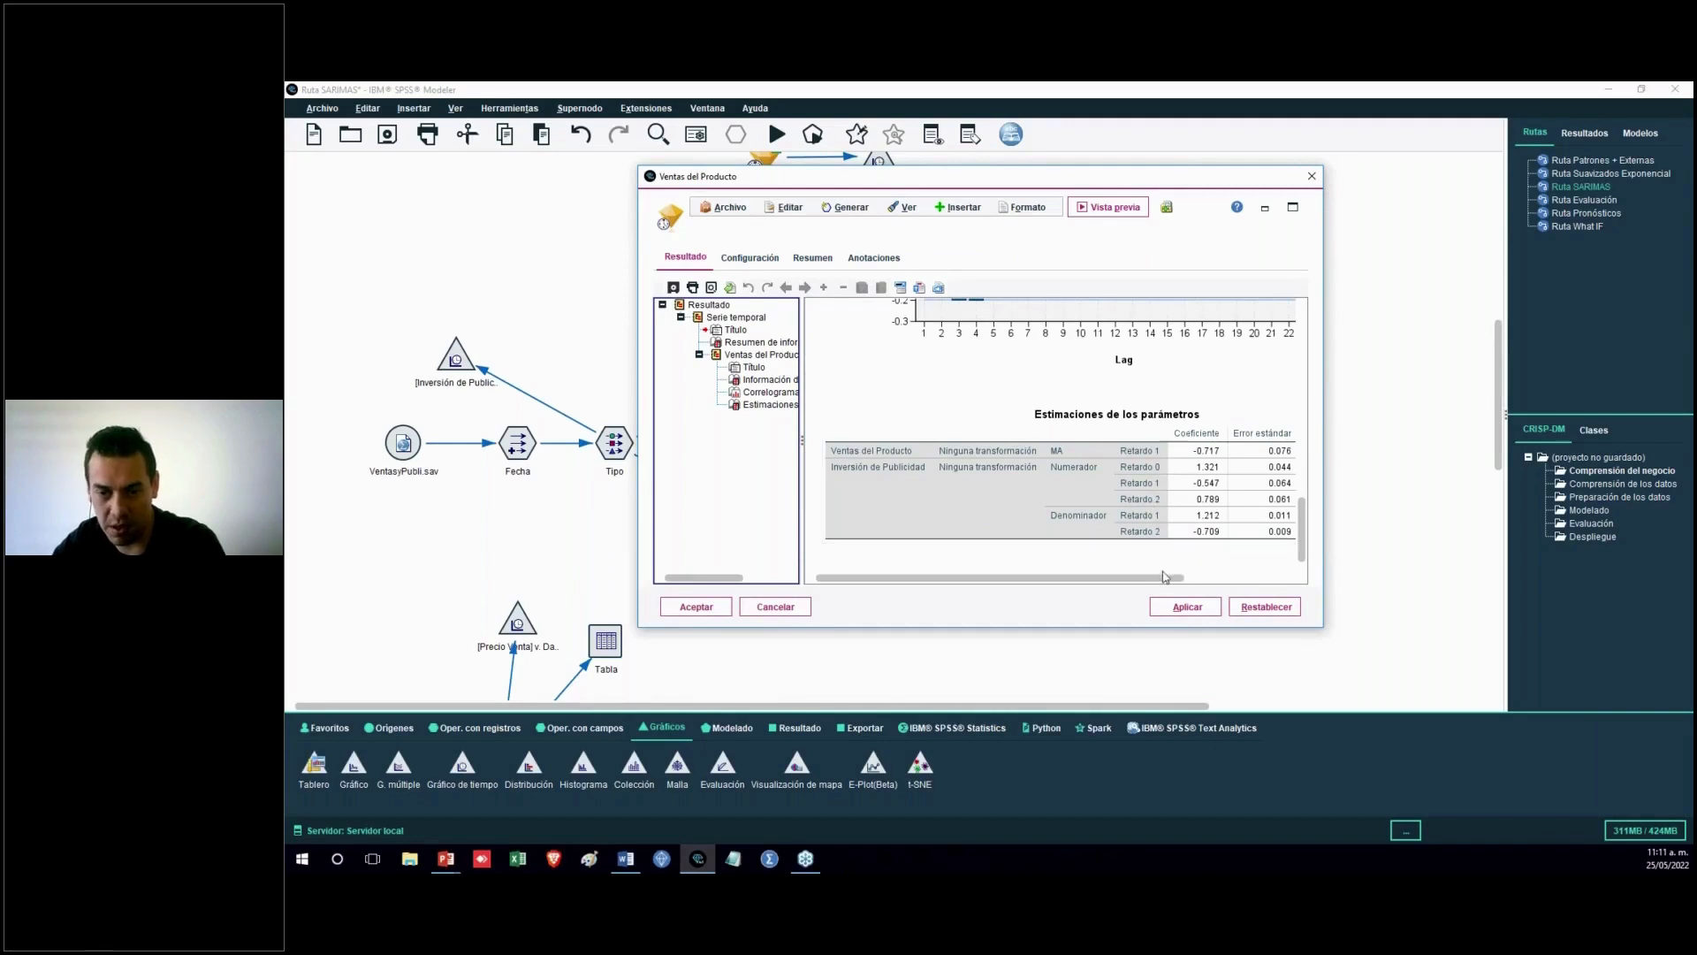
{"action": "left_click_drag", "start_coordinate": [999, 578], "coordinate": [1101, 578]}
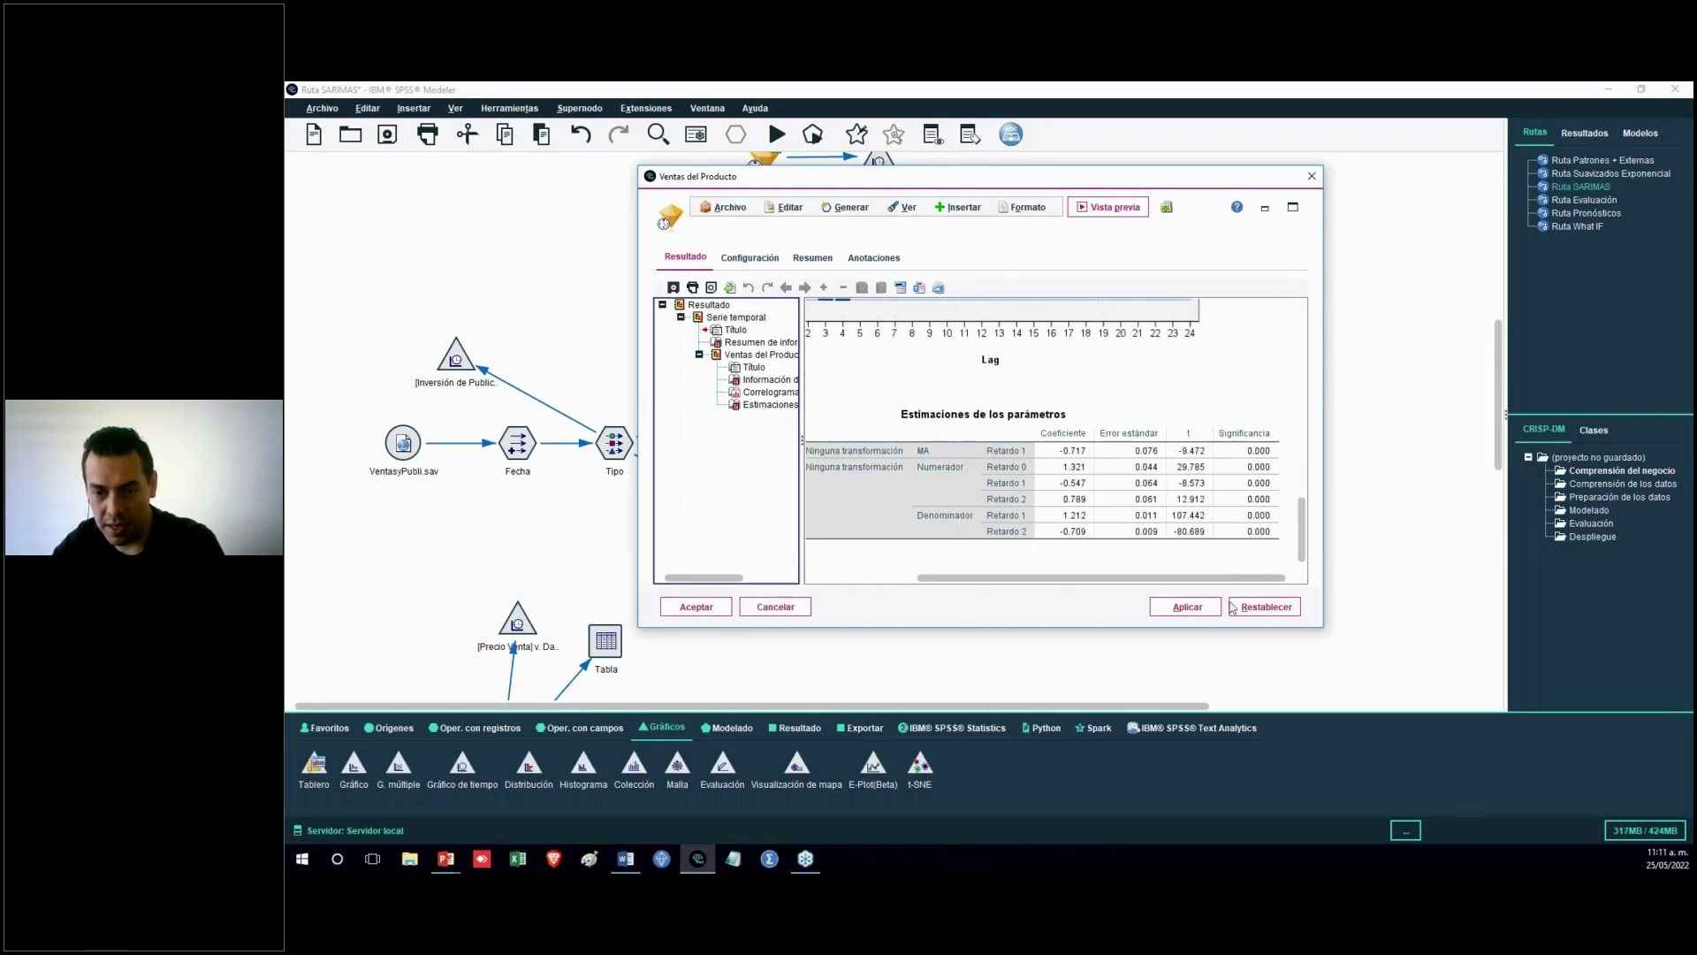
{"action": "left_click", "coordinate": [775, 607]}
Run the time plot attached to the Ventas del Producto model, then close it without saving
{"action": "right_click", "coordinate": [929, 528]}
{"action": "left_click", "coordinate": [927, 501]}
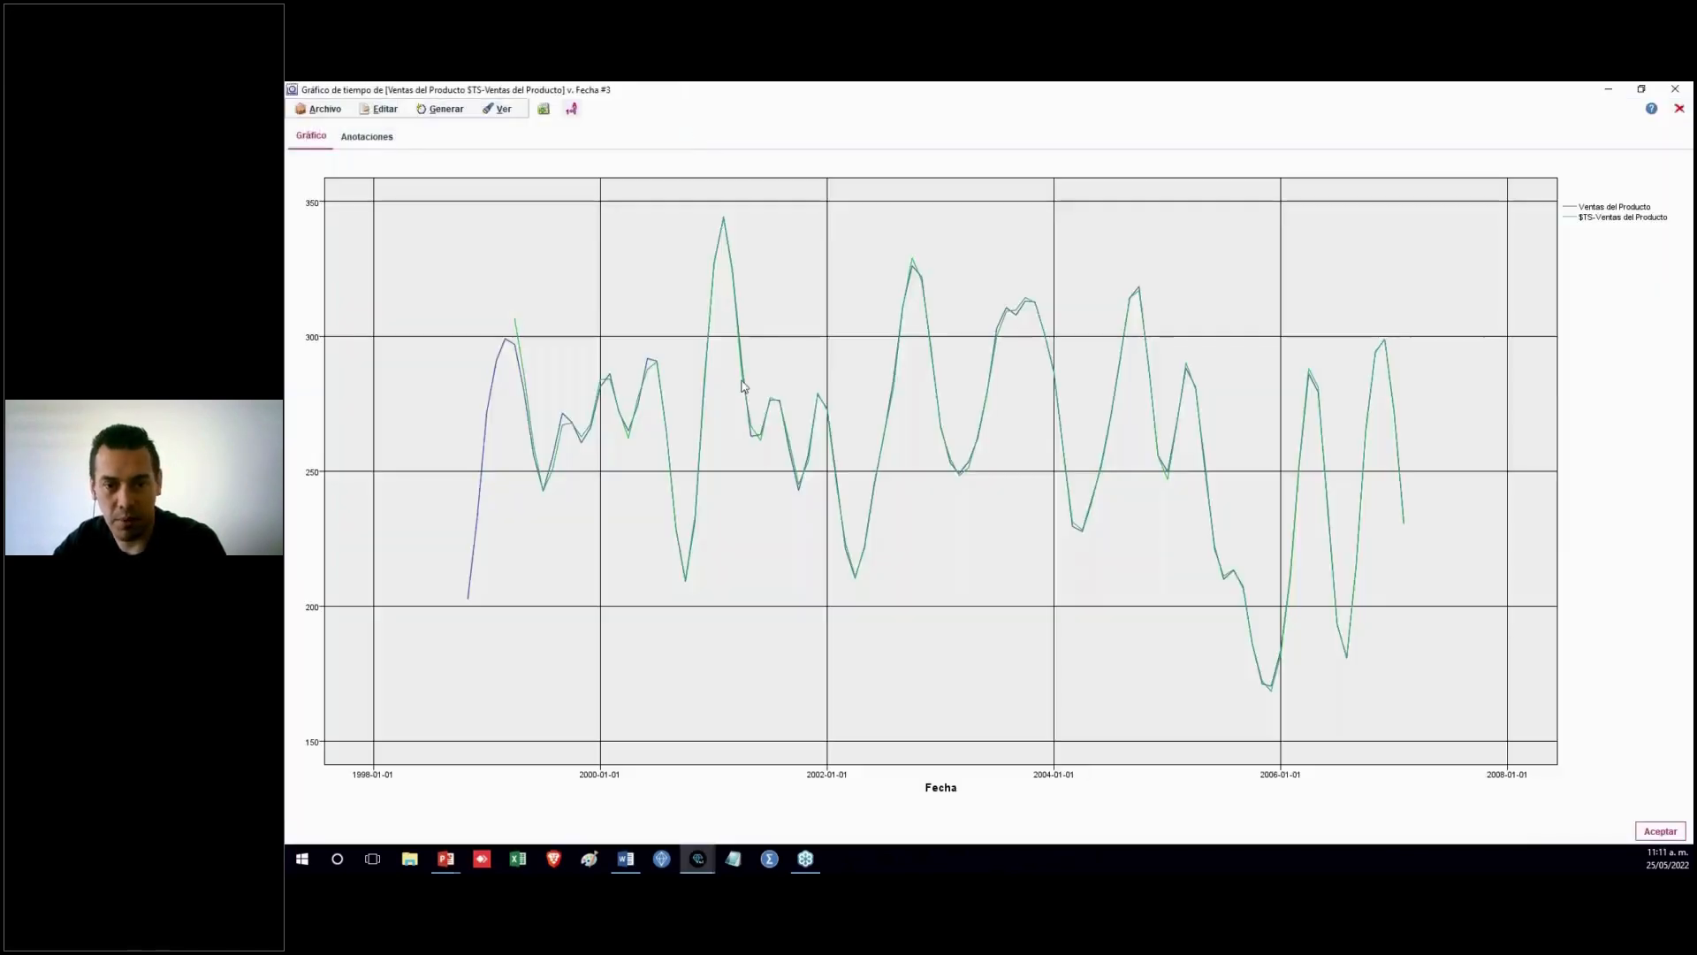
{"action": "left_click", "coordinate": [1679, 109]}
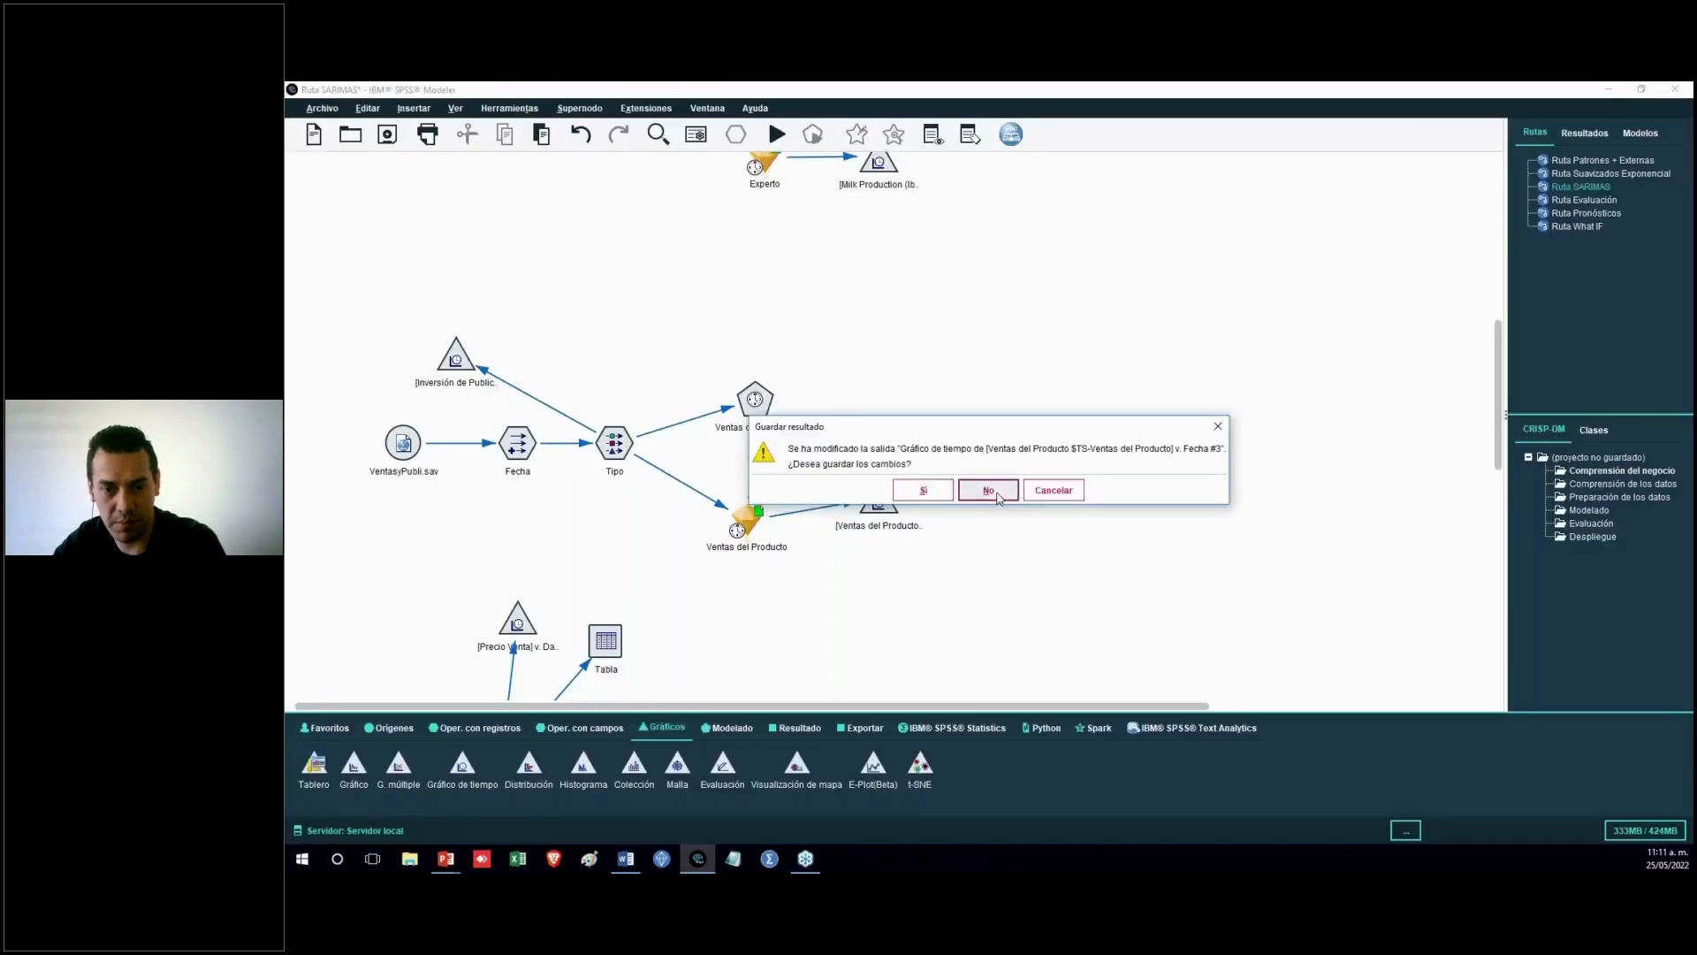
{"action": "left_click", "coordinate": [997, 491]}
Switch to the presentation and advance the slide to reveal the ARCH and GARCH methods
{"action": "scroll", "coordinate": [1118, 574], "scroll_direction": "down", "scroll_amount": 3}
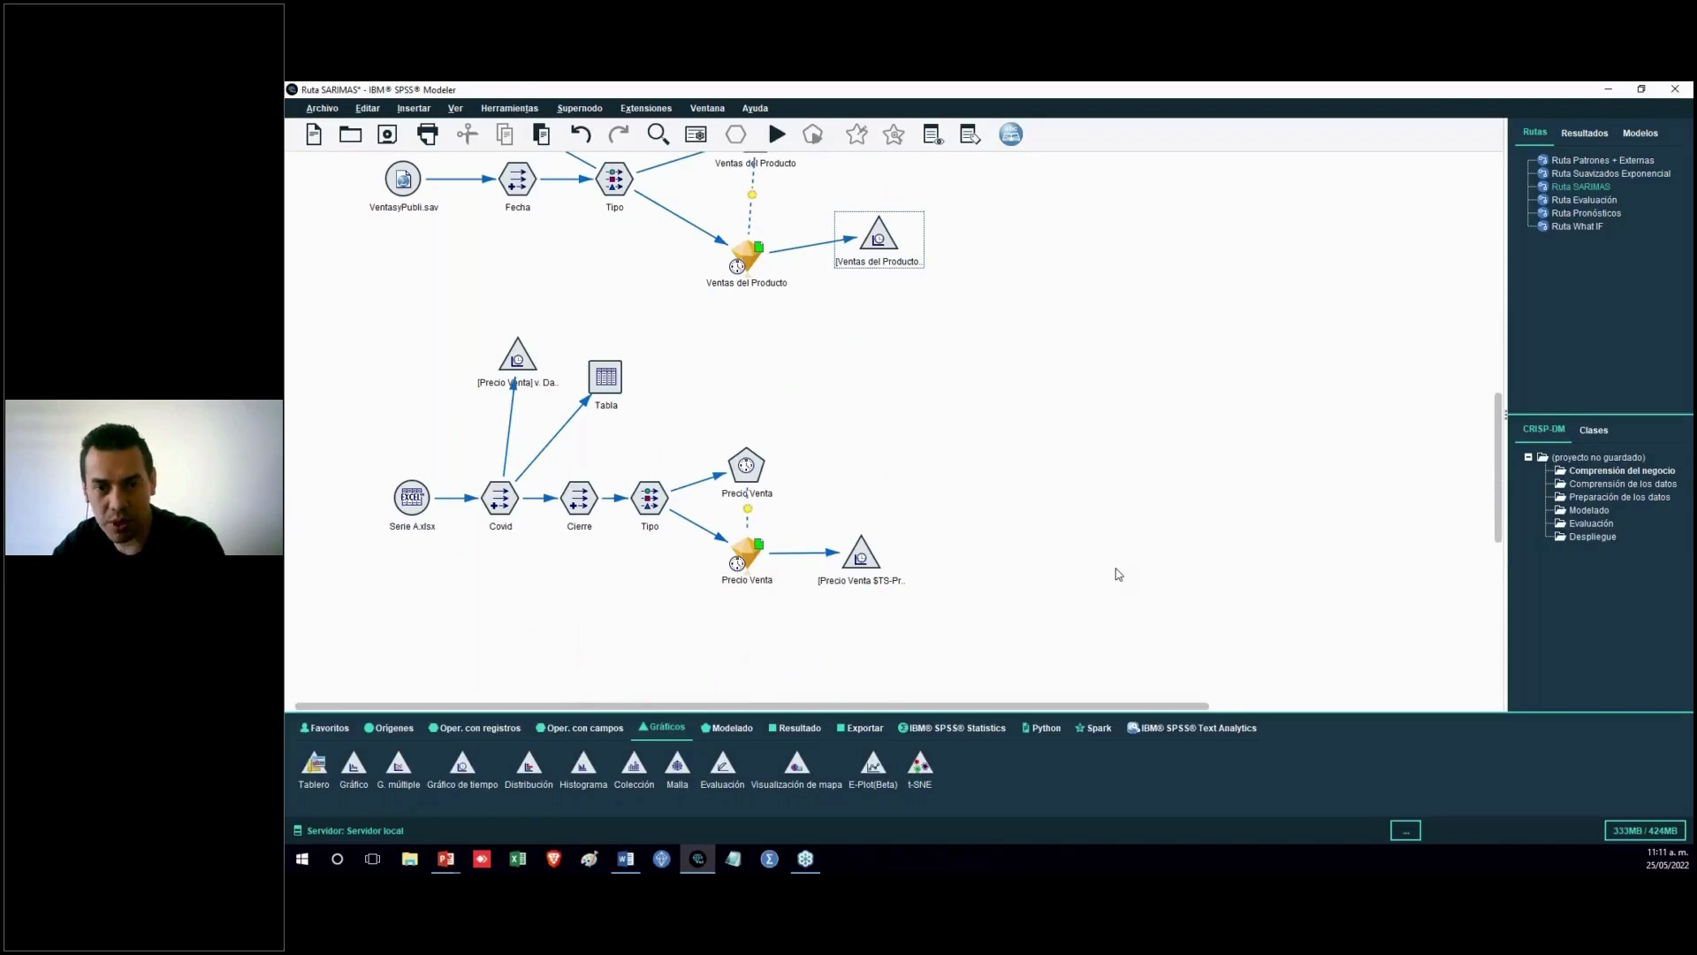
{"action": "key", "text": "alt+Tab"}
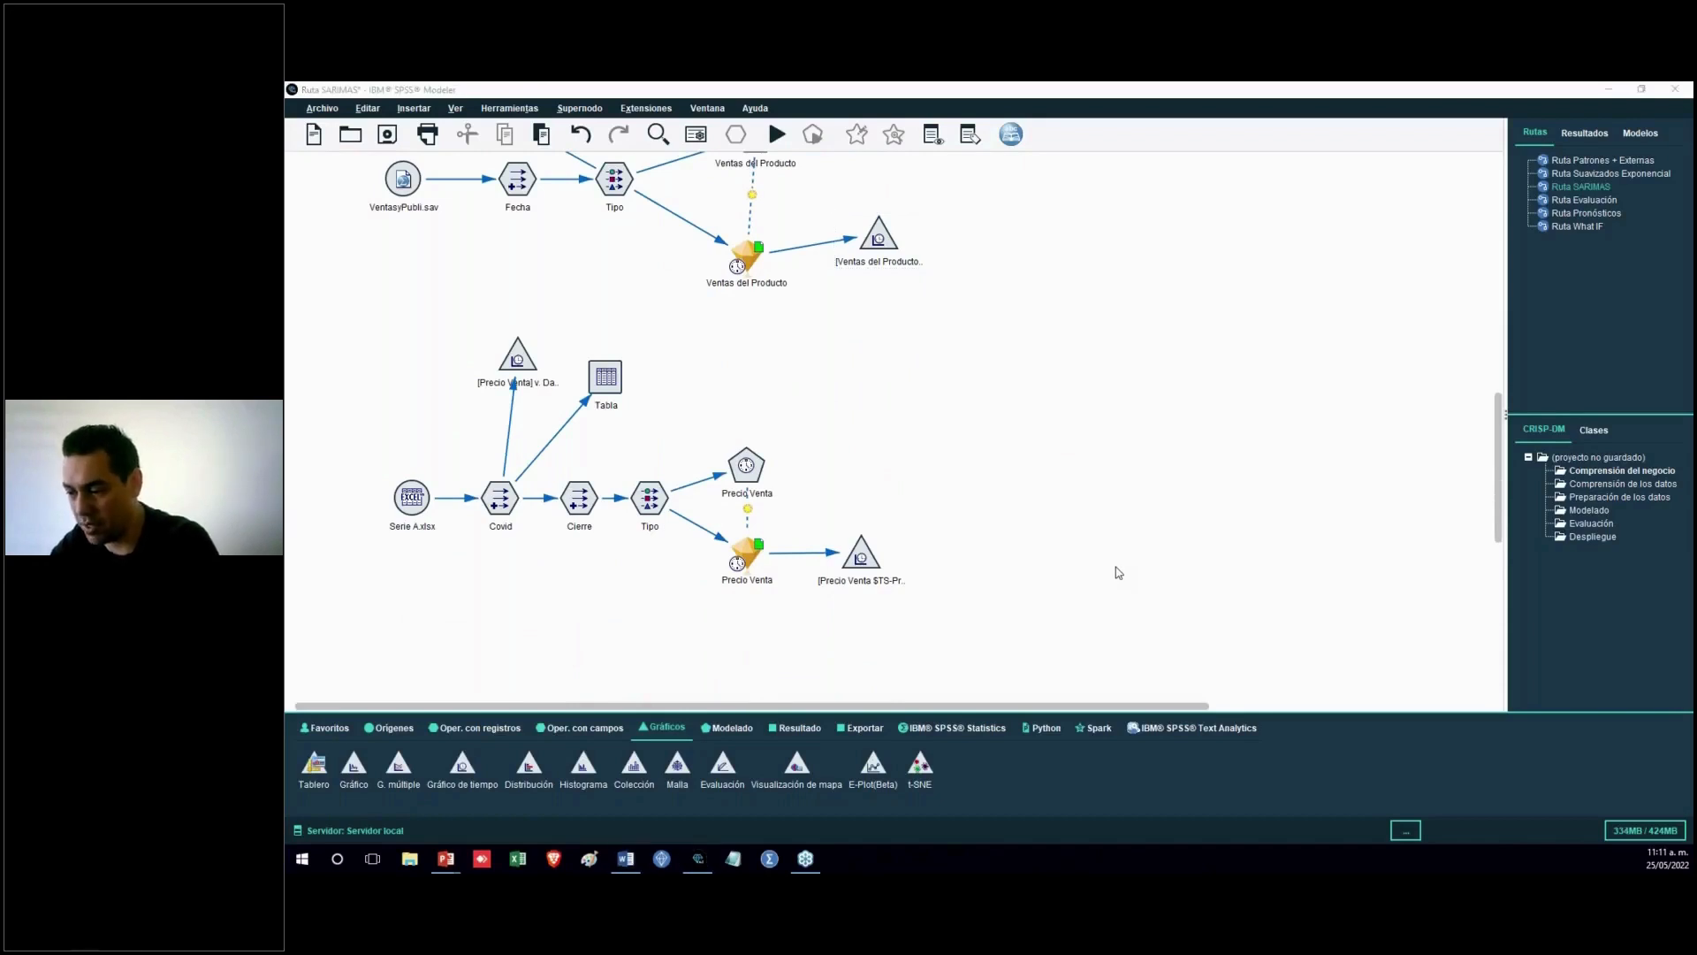
{"action": "key", "text": "alt+Tab"}
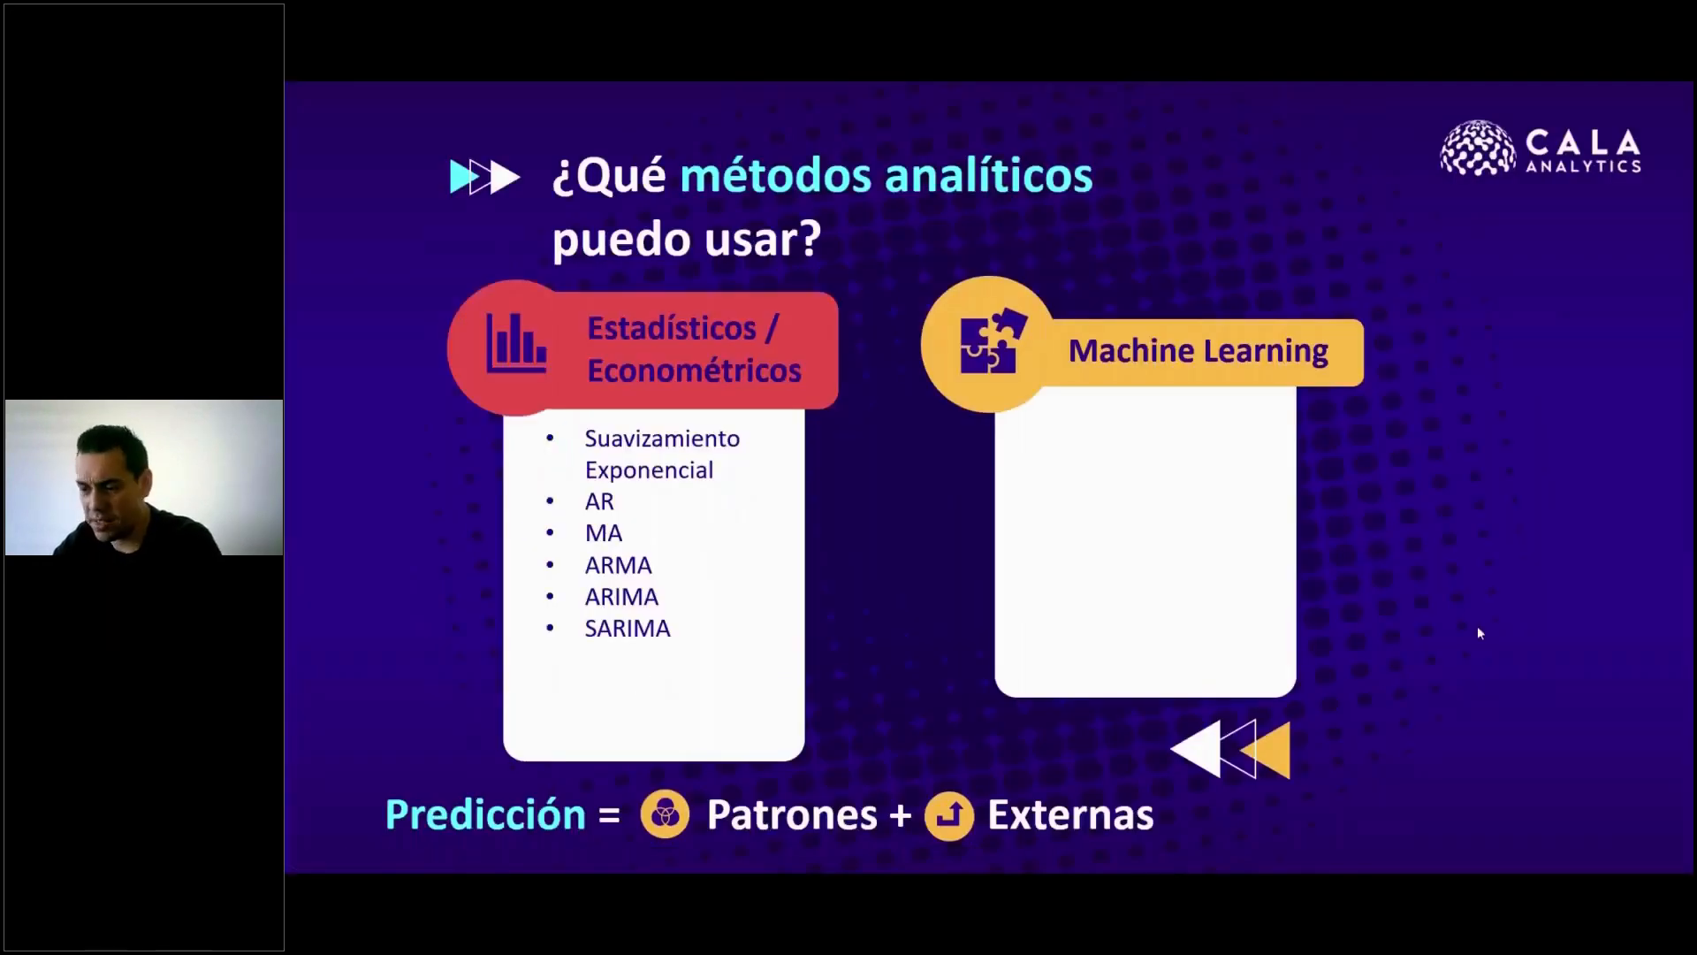
{"action": "left_click", "coordinate": [739, 716]}
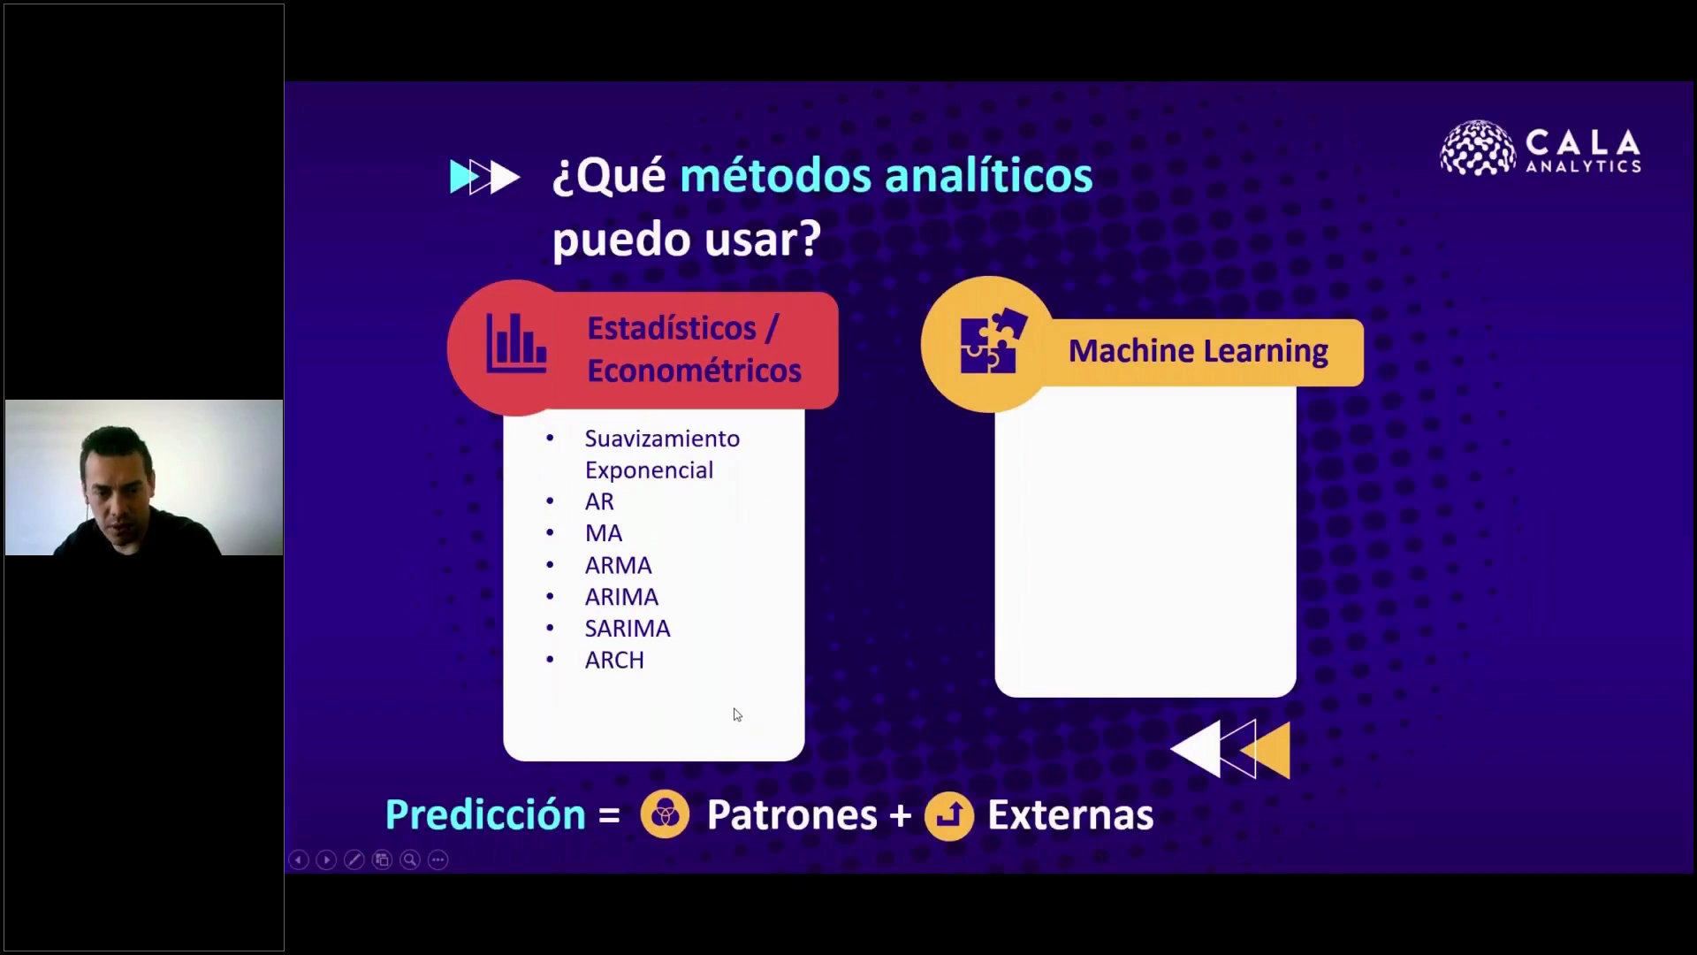
{"action": "left_click", "coordinate": [739, 715]}
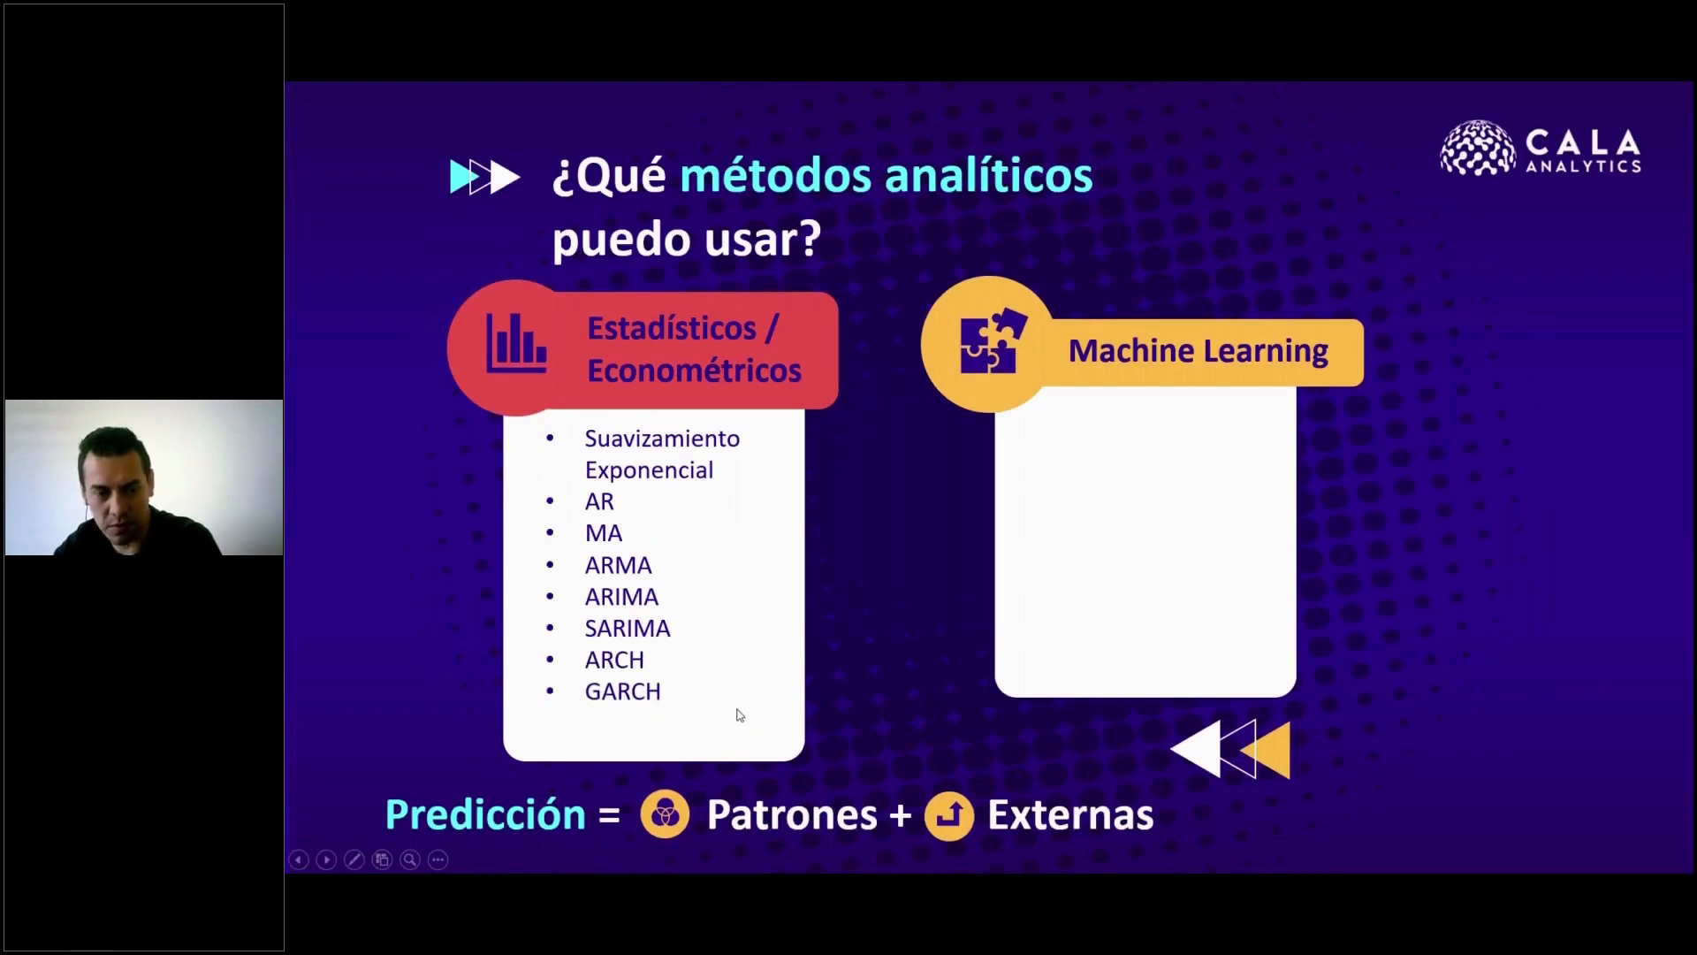